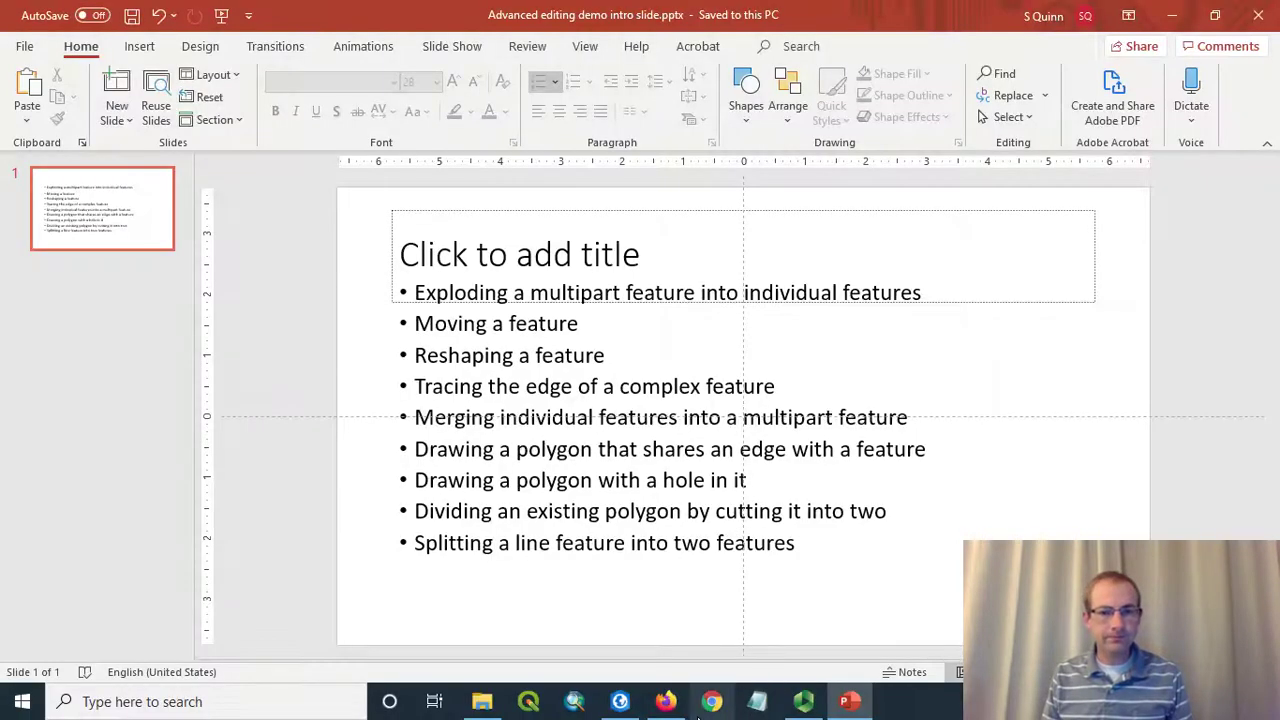
Switch to ArcGIS Pro's Map3 and select both lake polygons.
{"action": "left_click", "coordinate": [620, 702]}
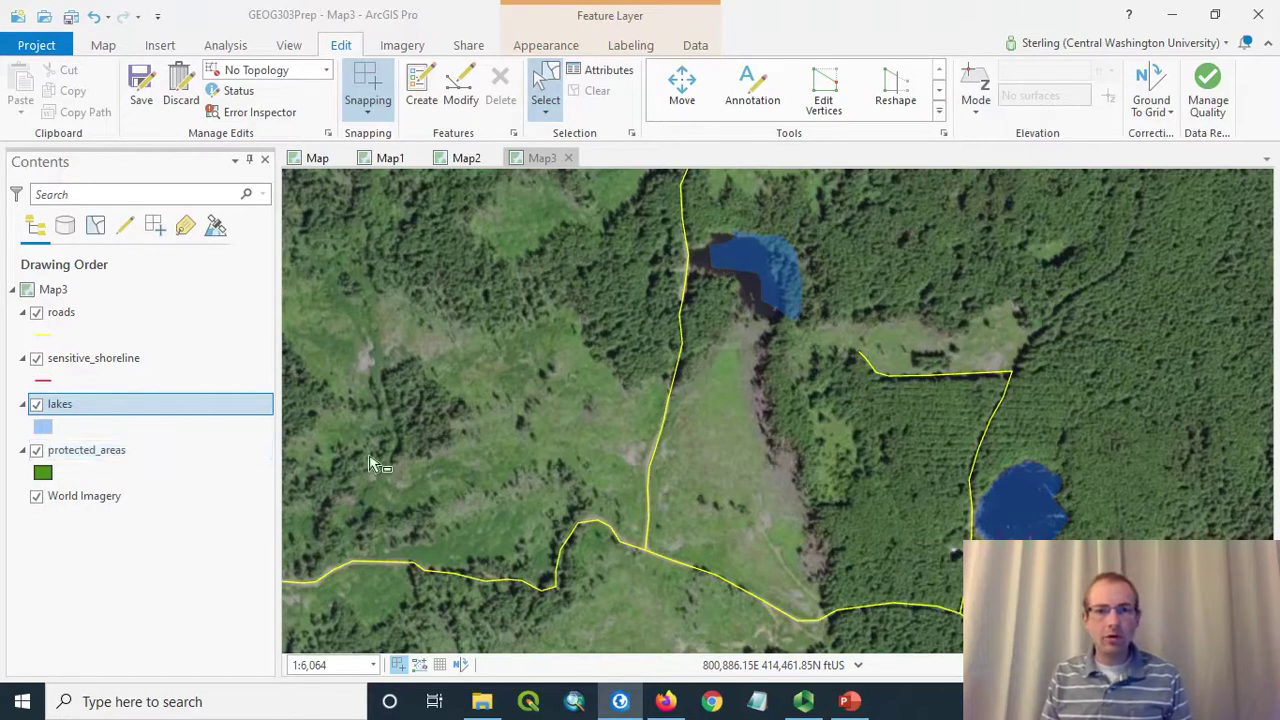
{"action": "left_click", "coordinate": [1040, 523]}
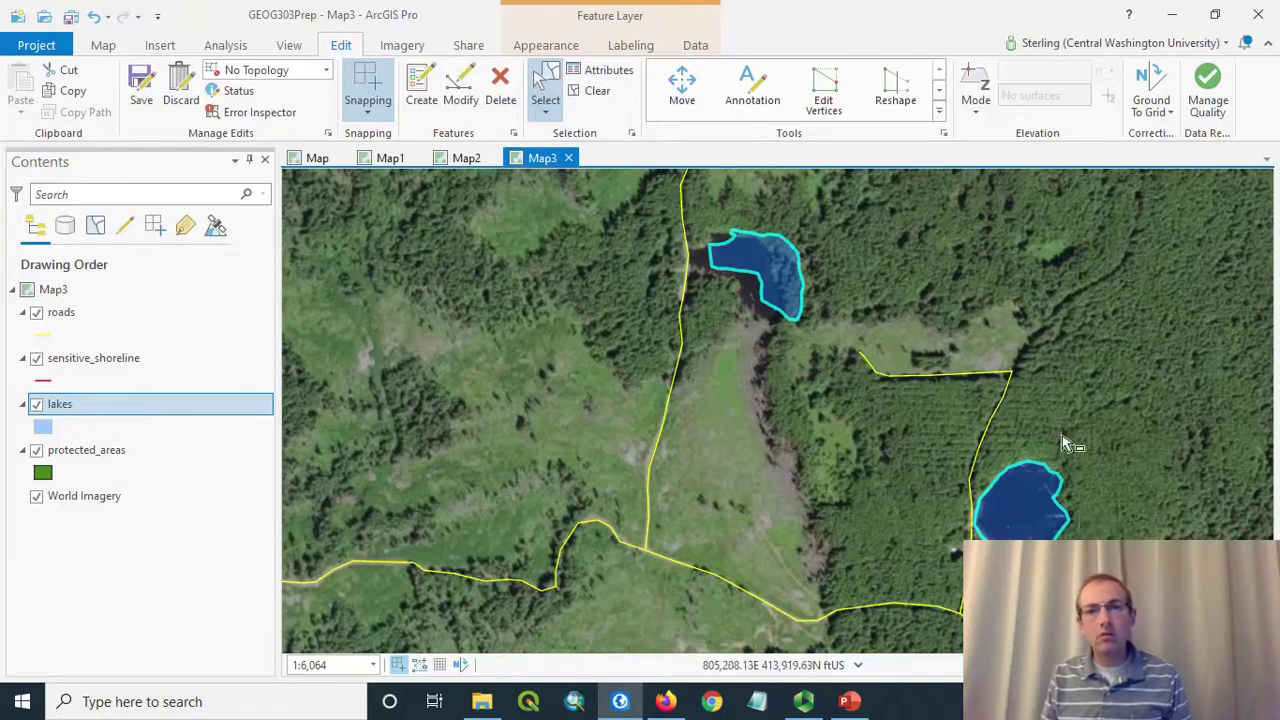
Run Explode on the two-part lakes feature, then clear the selection.
{"action": "left_click", "coordinate": [939, 112]}
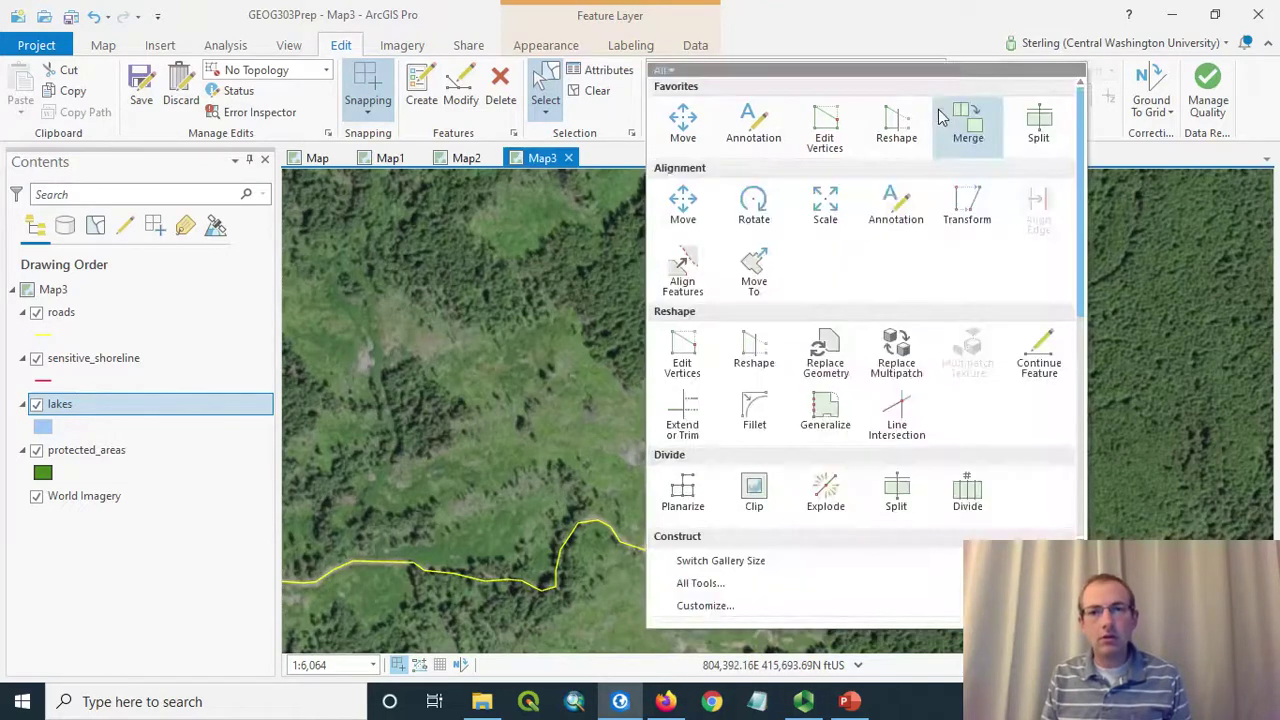
{"action": "left_click", "coordinate": [815, 503]}
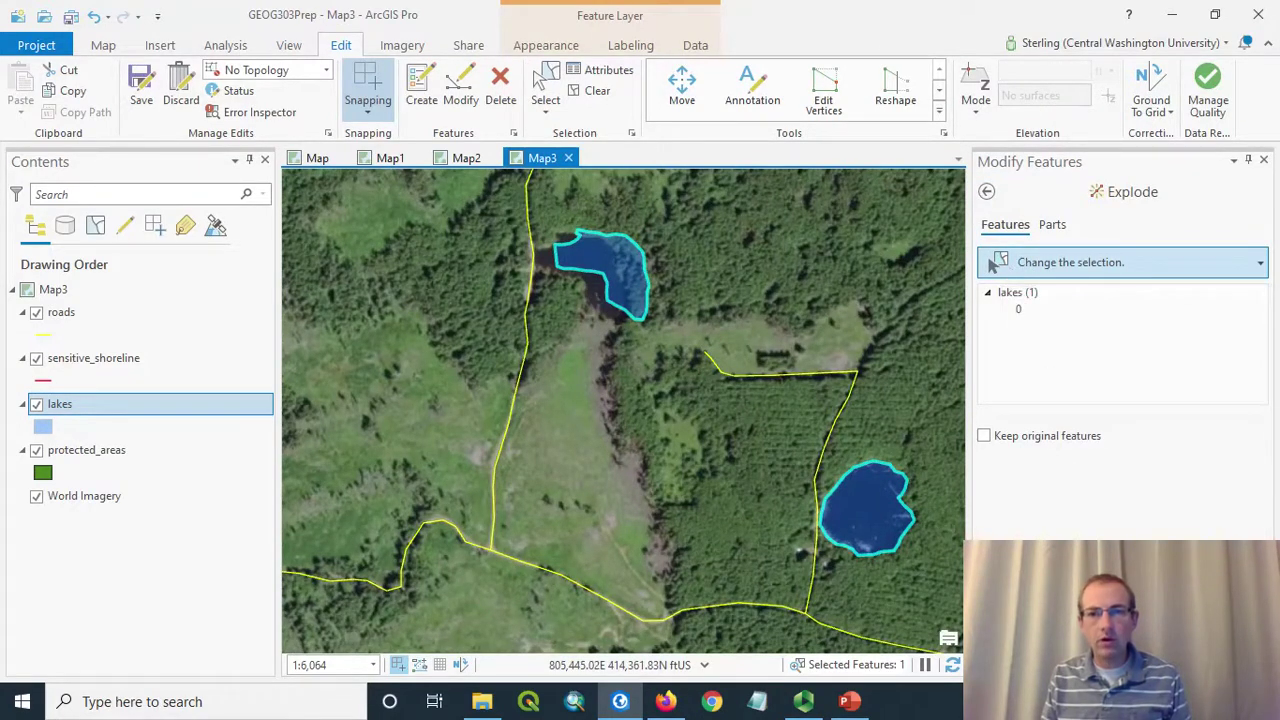
{"action": "left_click", "coordinate": [993, 263]}
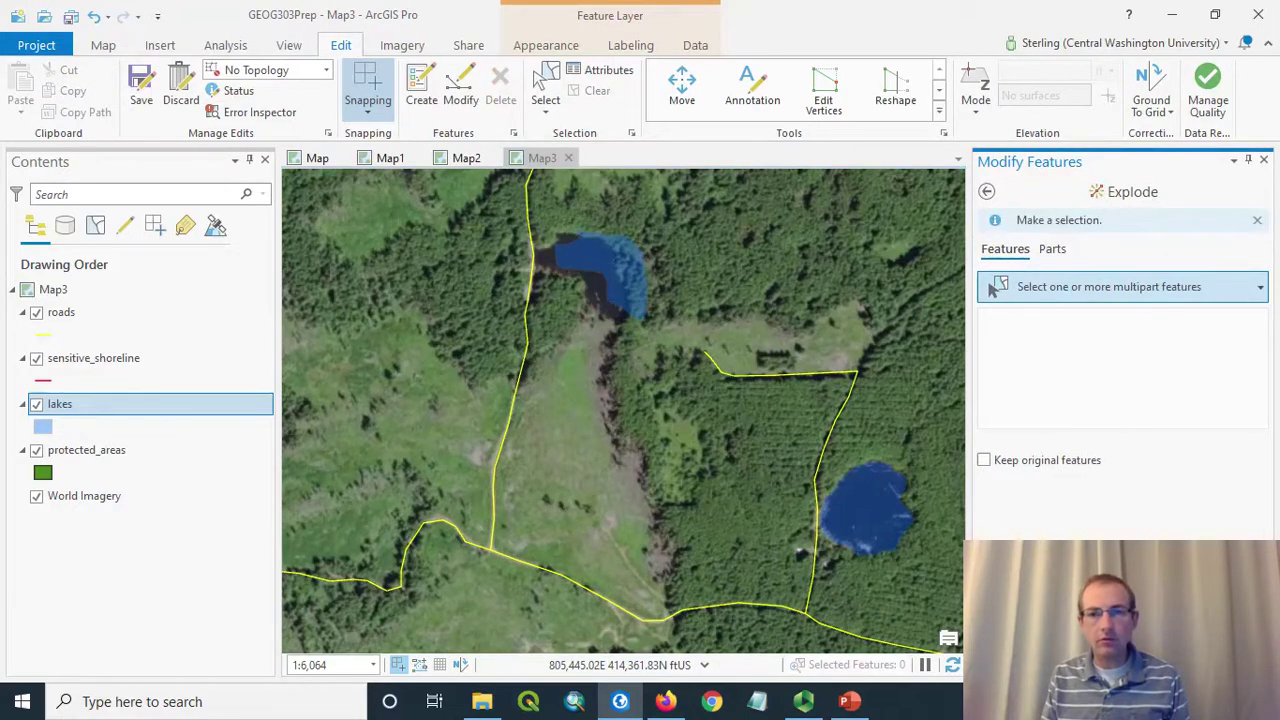
Dismiss Explode, zoom in, and select only the upper lake polygon.
{"action": "left_click", "coordinate": [1265, 162]}
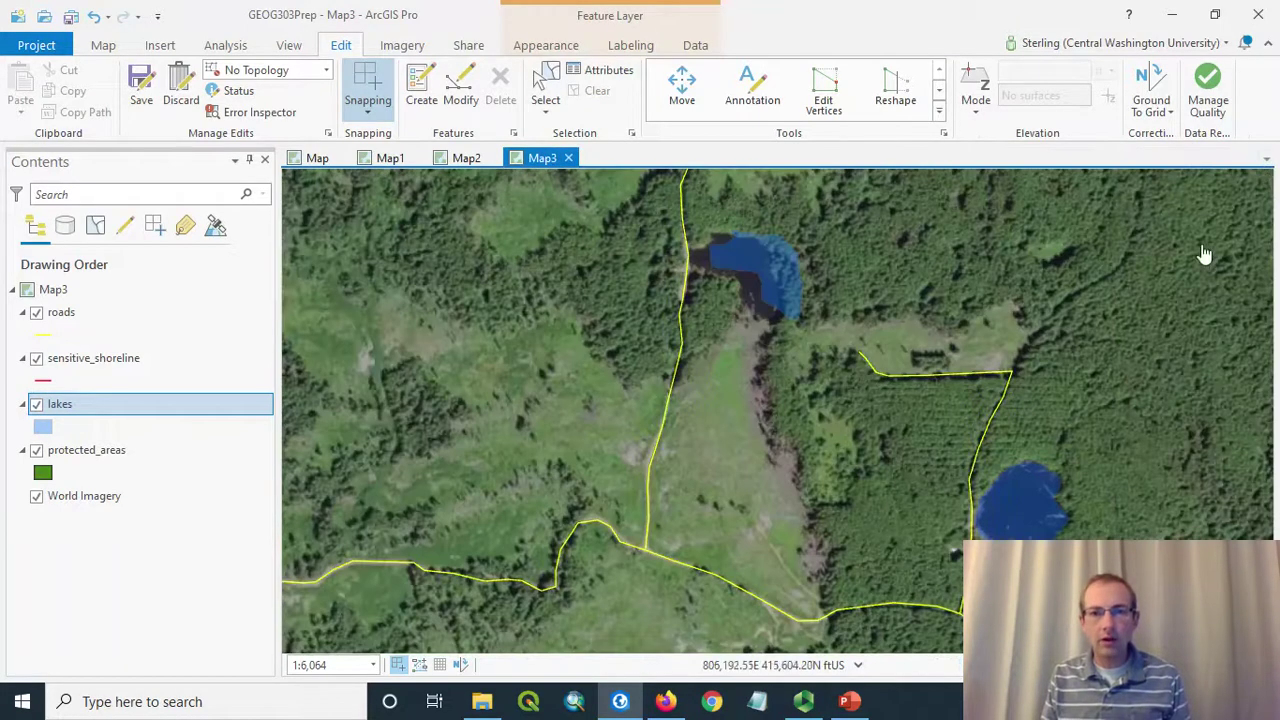
{"action": "left_click", "coordinate": [545, 85]}
{"action": "left_click", "coordinate": [1018, 516]}
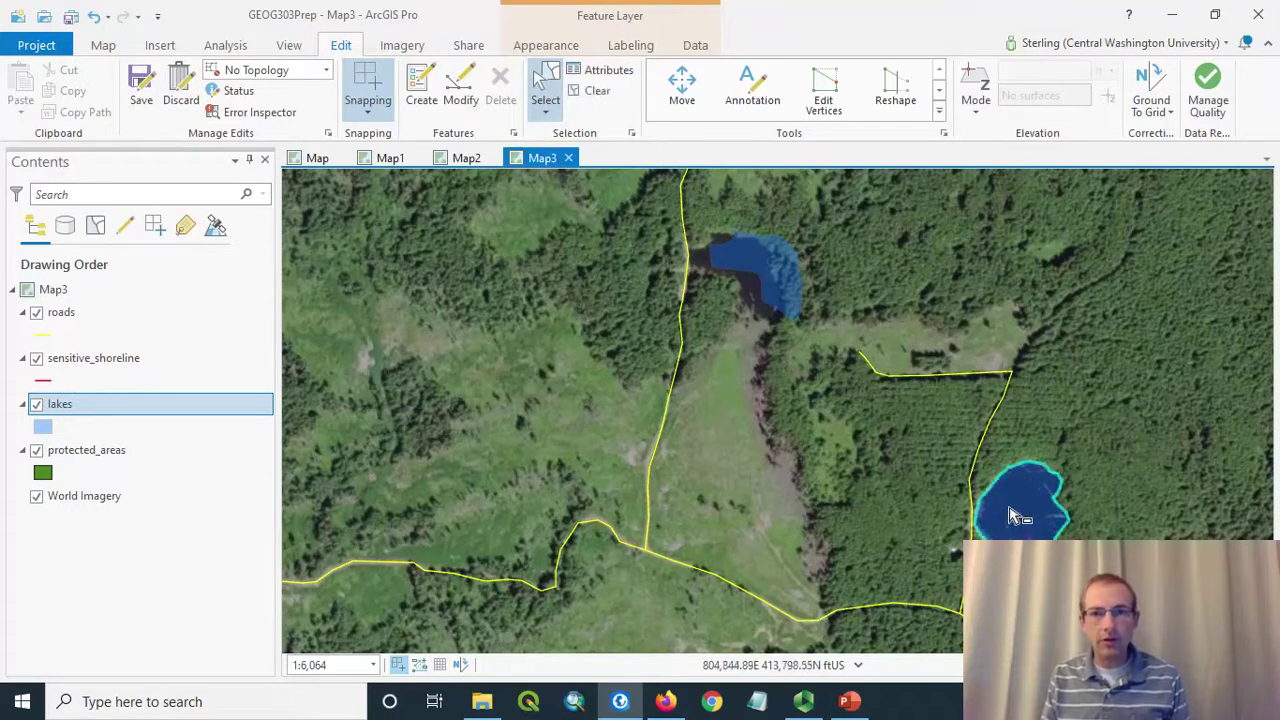
{"action": "left_click", "coordinate": [780, 265]}
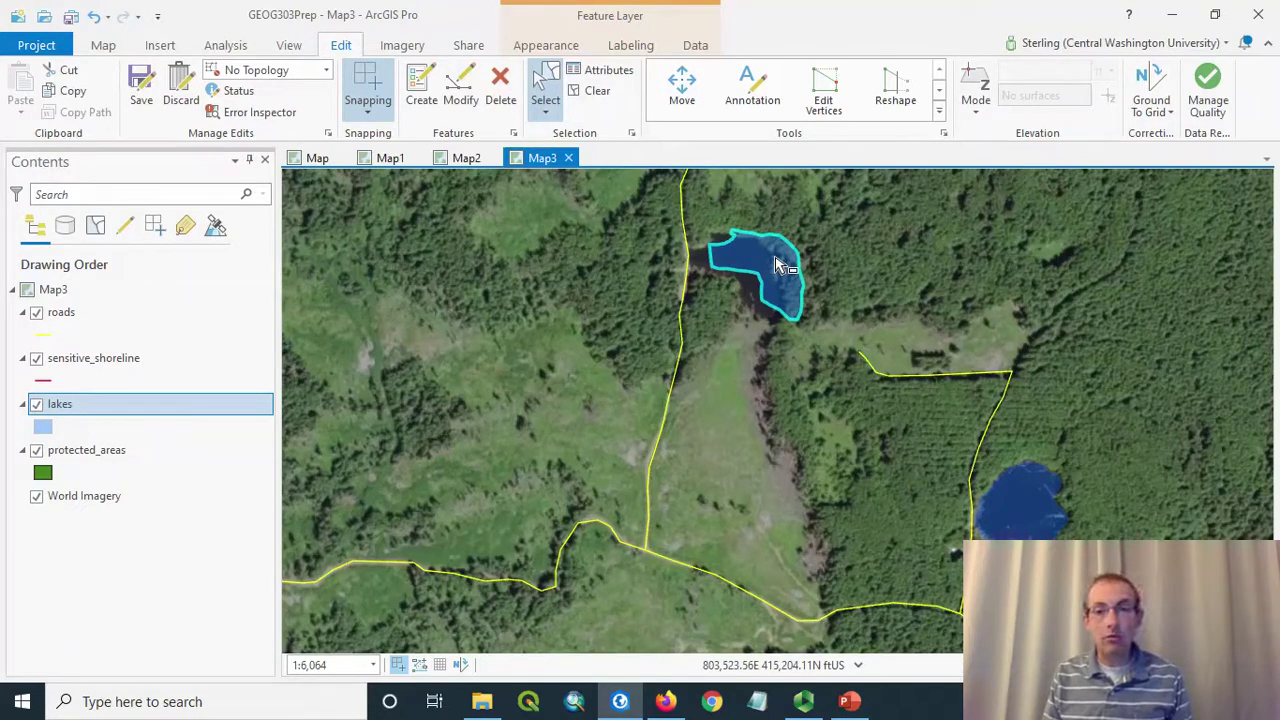
{"action": "scroll", "coordinate": [681, 225], "scroll_direction": "up", "scroll_amount": 1}
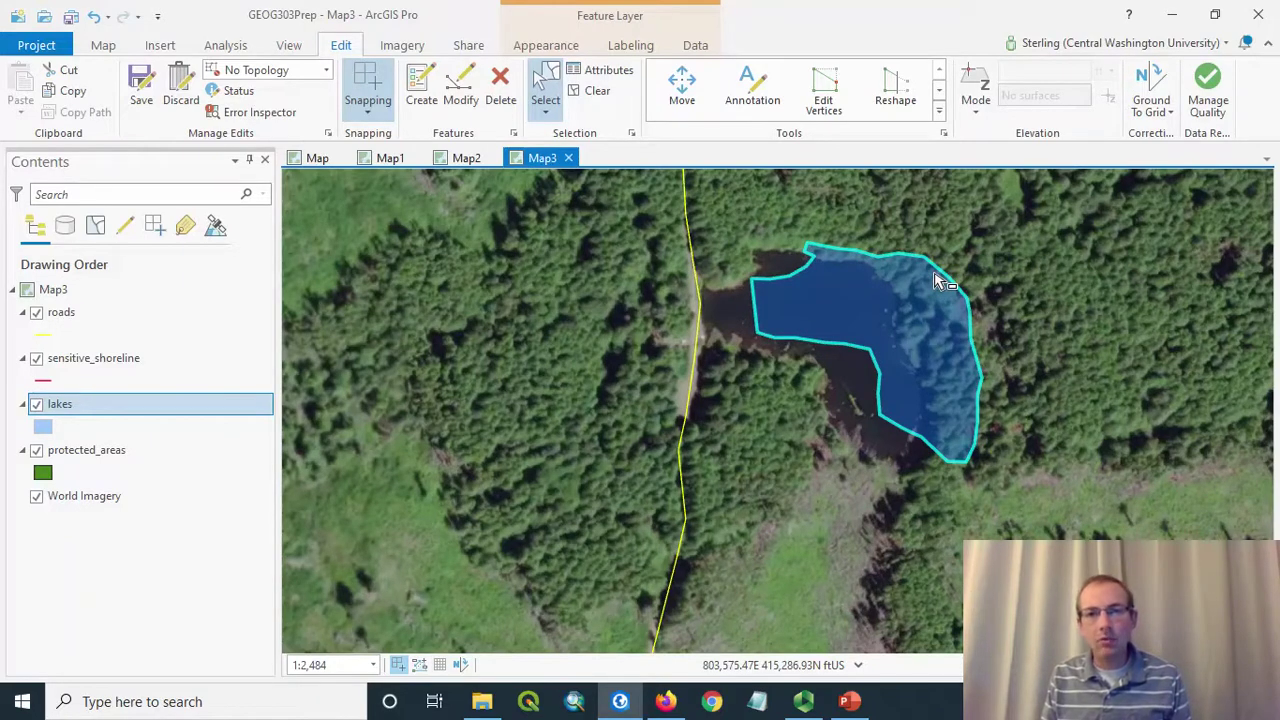
{"action": "left_click", "coordinate": [596, 91]}
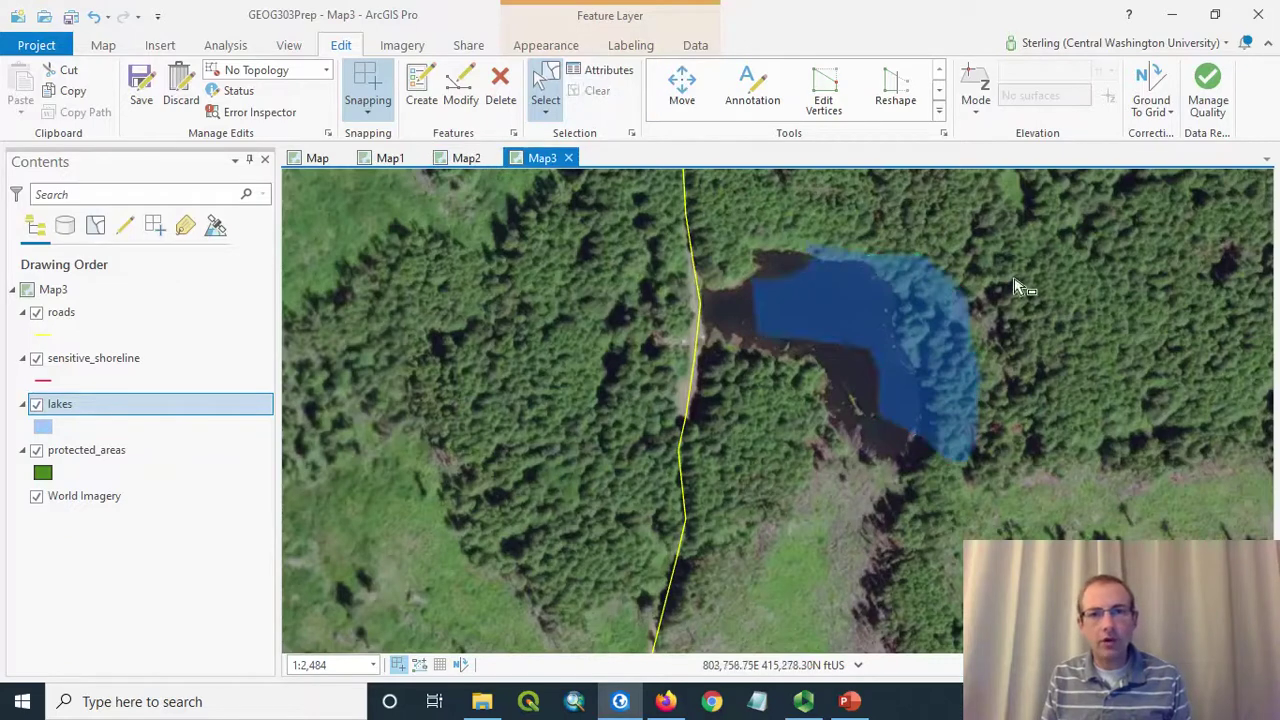
{"action": "left_click", "coordinate": [876, 309]}
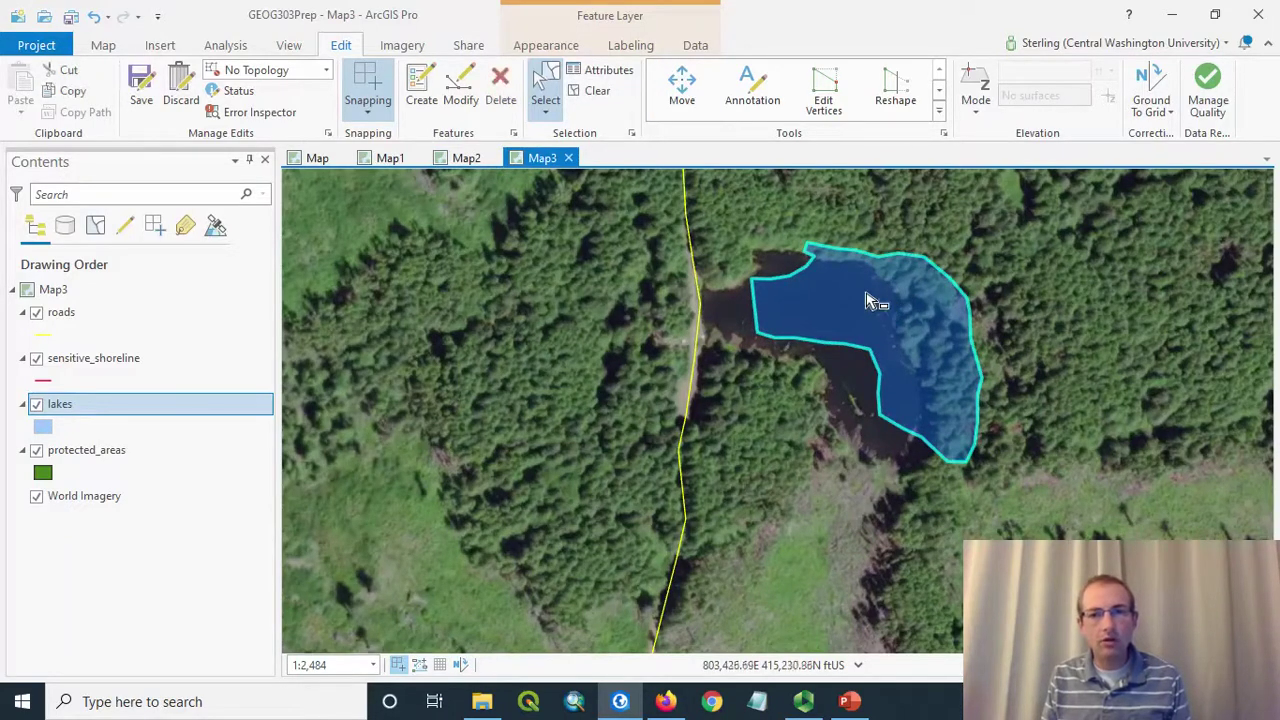
Move the upper lake westward toward the road and finish the move.
{"action": "left_click", "coordinate": [683, 88]}
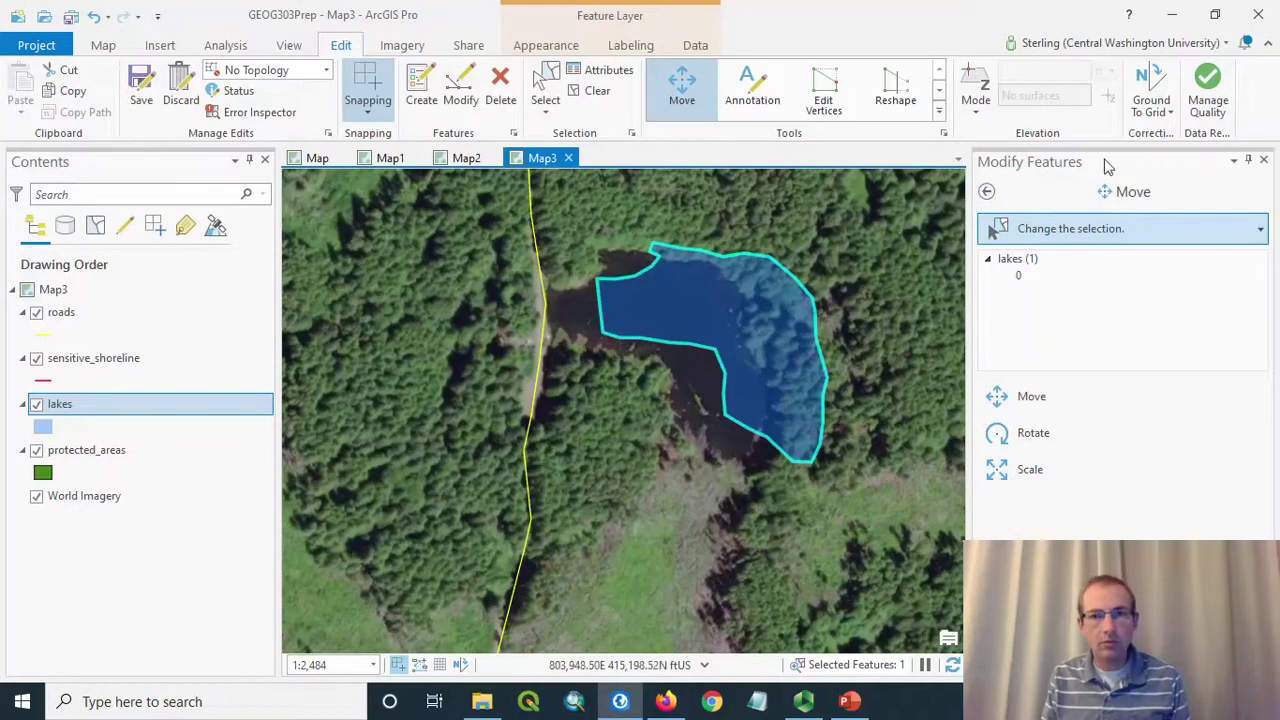
{"action": "left_click", "coordinate": [1022, 397]}
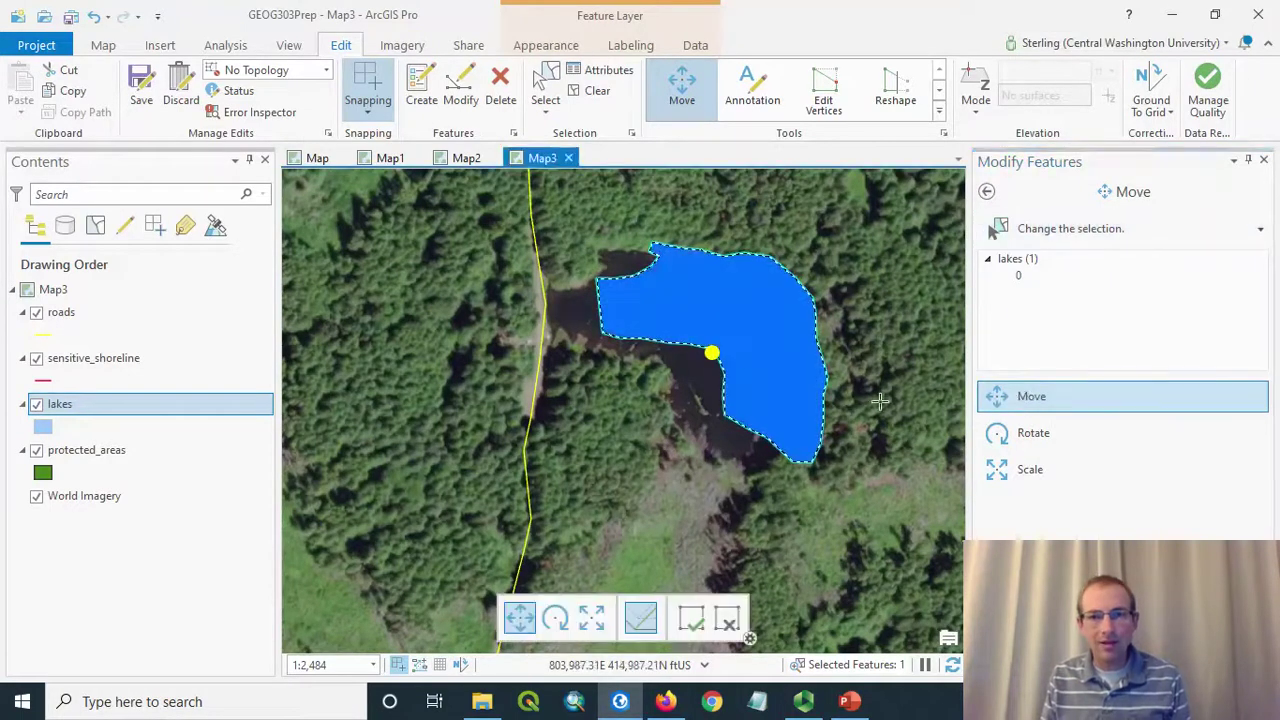
{"action": "left_click_drag", "start_coordinate": [749, 322], "coordinate": [702, 330]}
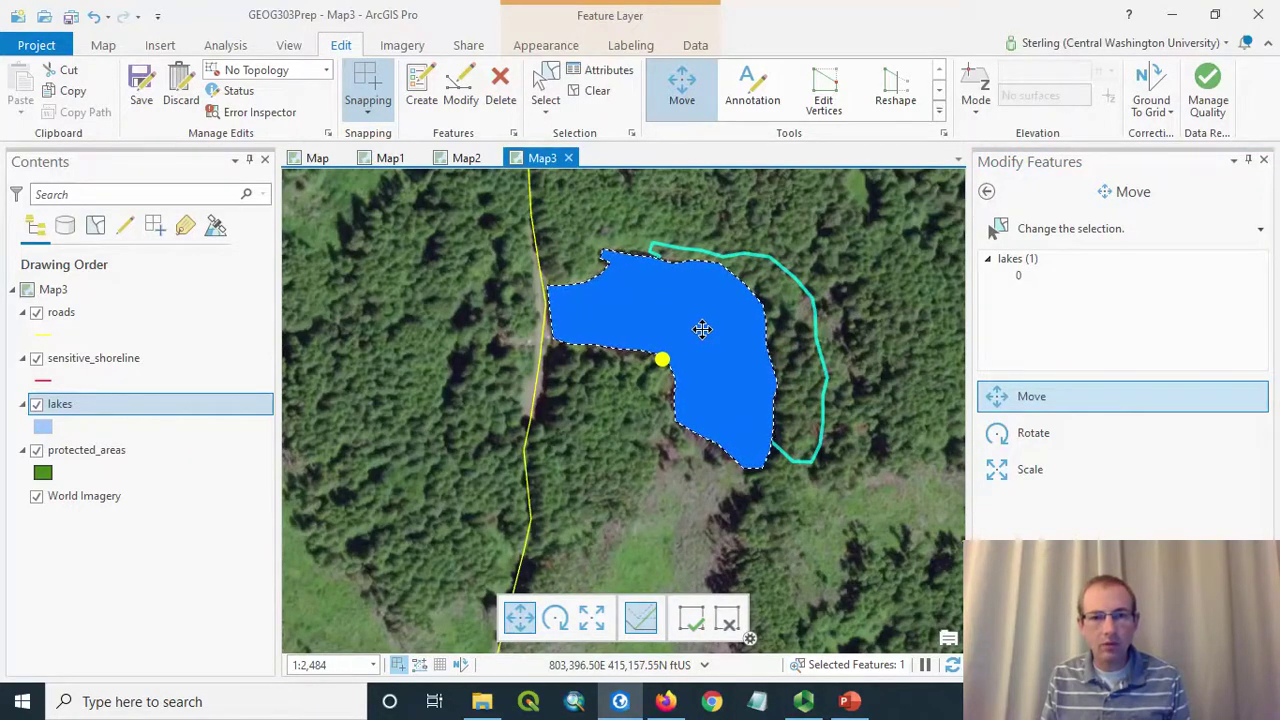
{"action": "left_click", "coordinate": [691, 619]}
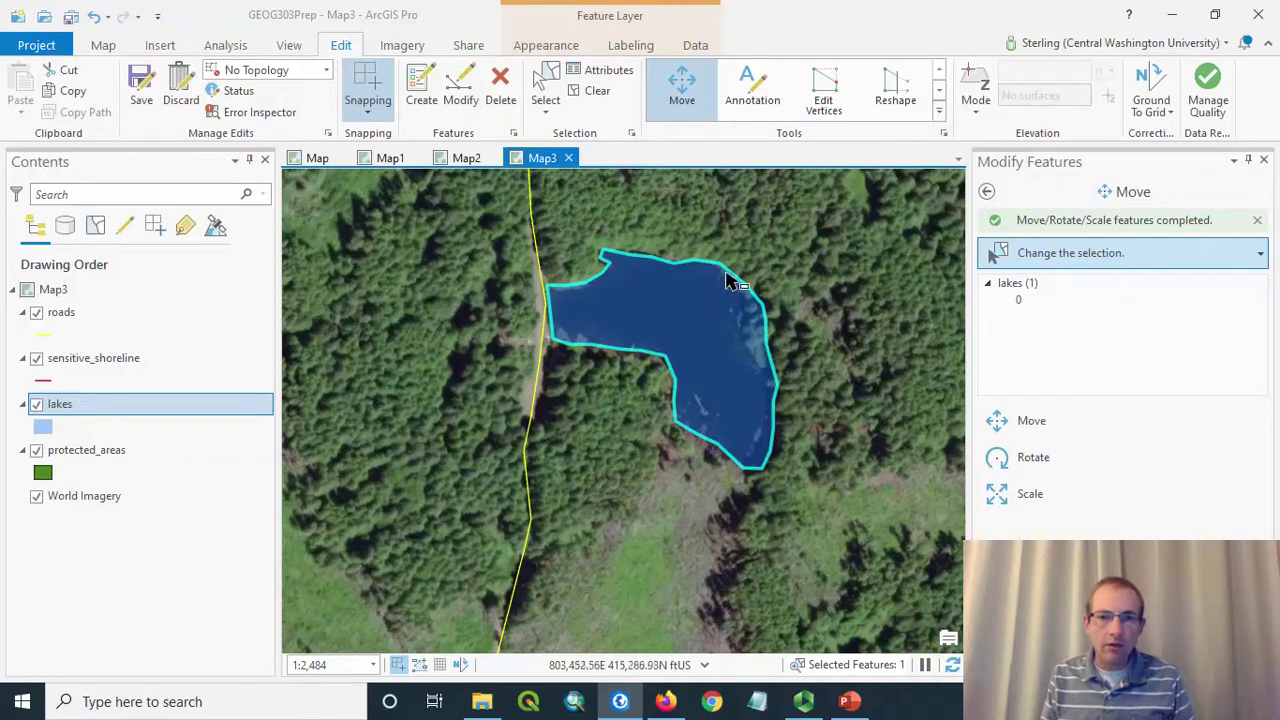
{"action": "scroll", "coordinate": [751, 354], "scroll_direction": "up", "scroll_amount": 1}
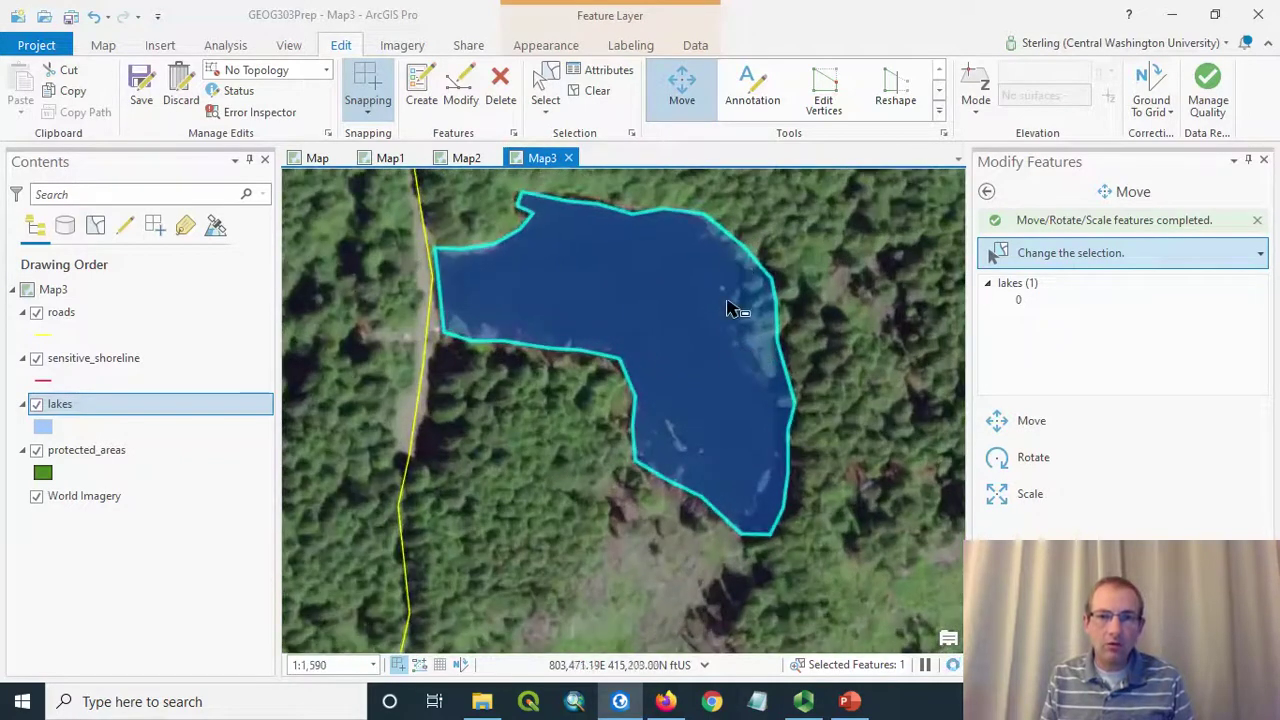
Reshape the upper lake with a line along its northeast and east shore, pulling the edge inward.
{"action": "left_click", "coordinate": [894, 90]}
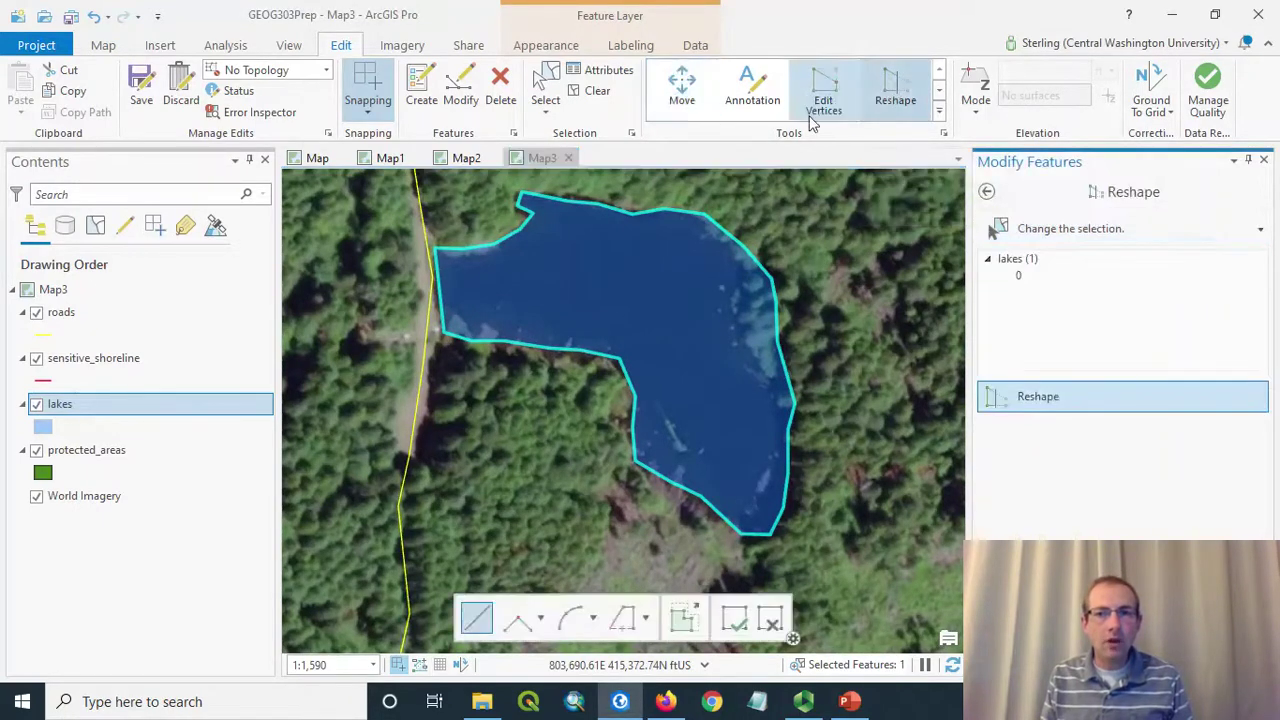
{"action": "left_click", "coordinate": [670, 184]}
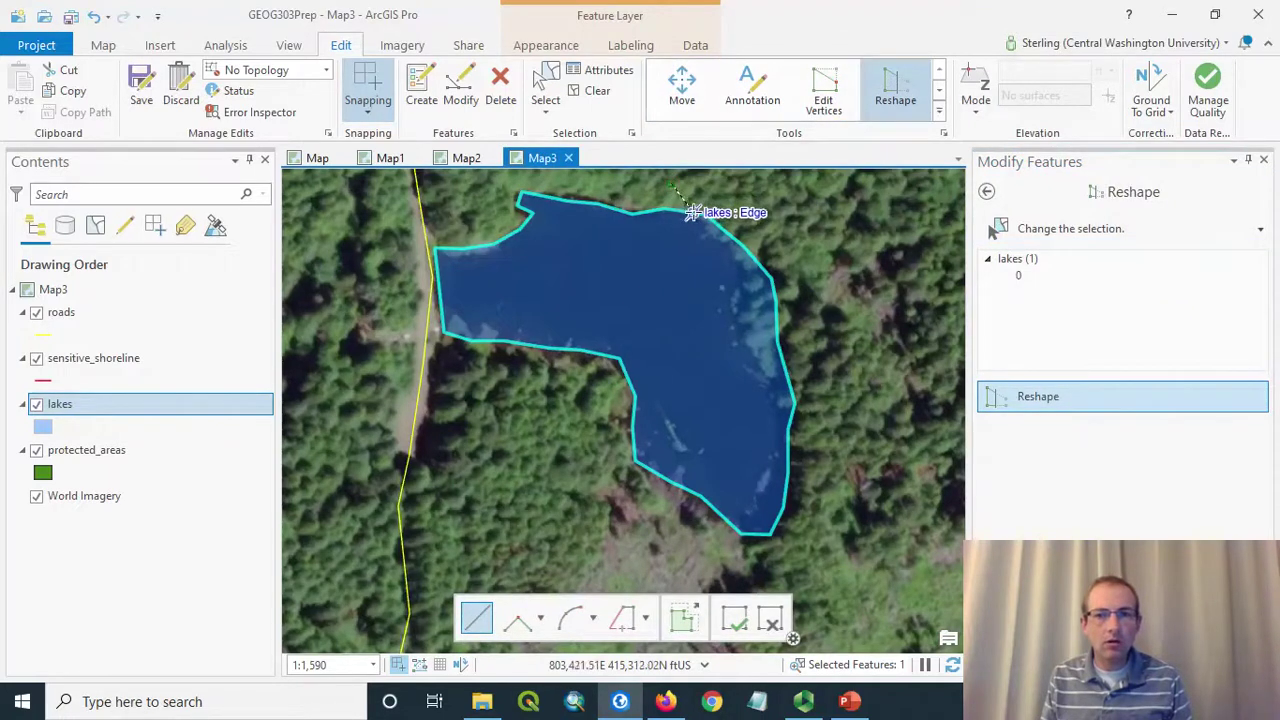
{"action": "left_click", "coordinate": [693, 213]}
{"action": "left_click", "coordinate": [705, 236]}
{"action": "left_click", "coordinate": [725, 250]}
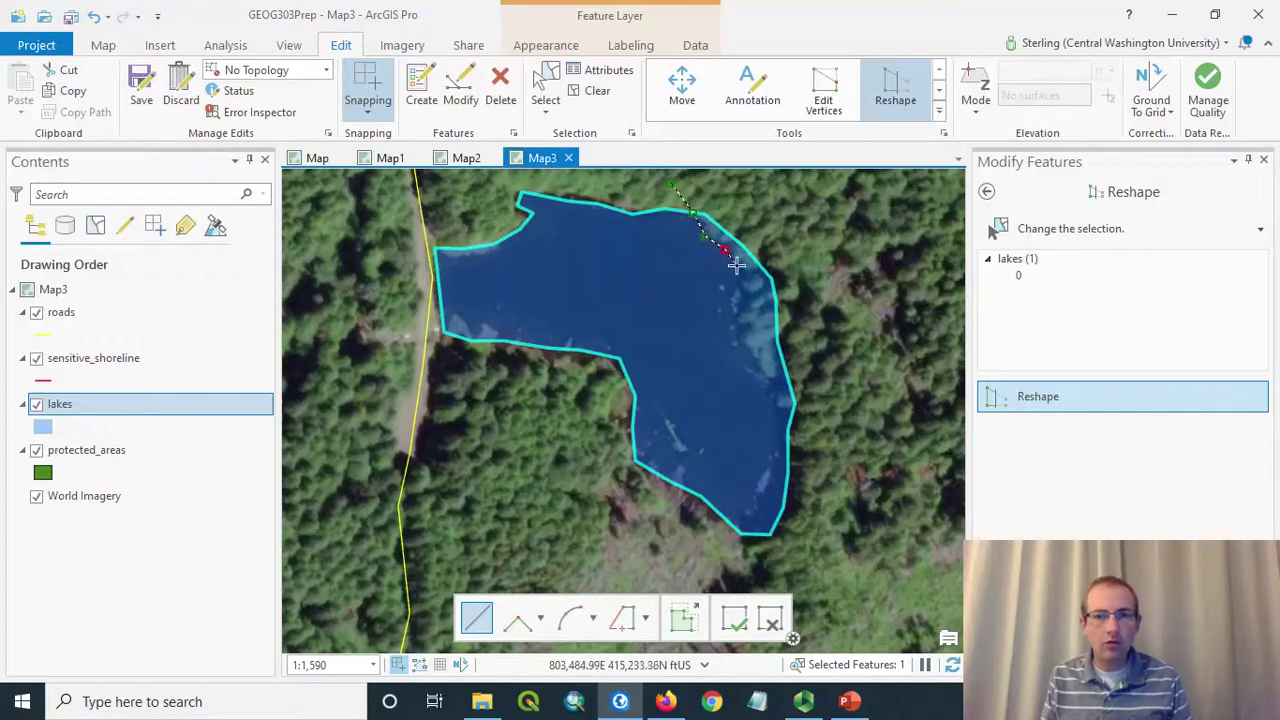
{"action": "left_click", "coordinate": [738, 270]}
{"action": "left_click", "coordinate": [733, 292]}
{"action": "left_click", "coordinate": [731, 320]}
{"action": "left_click", "coordinate": [745, 357]}
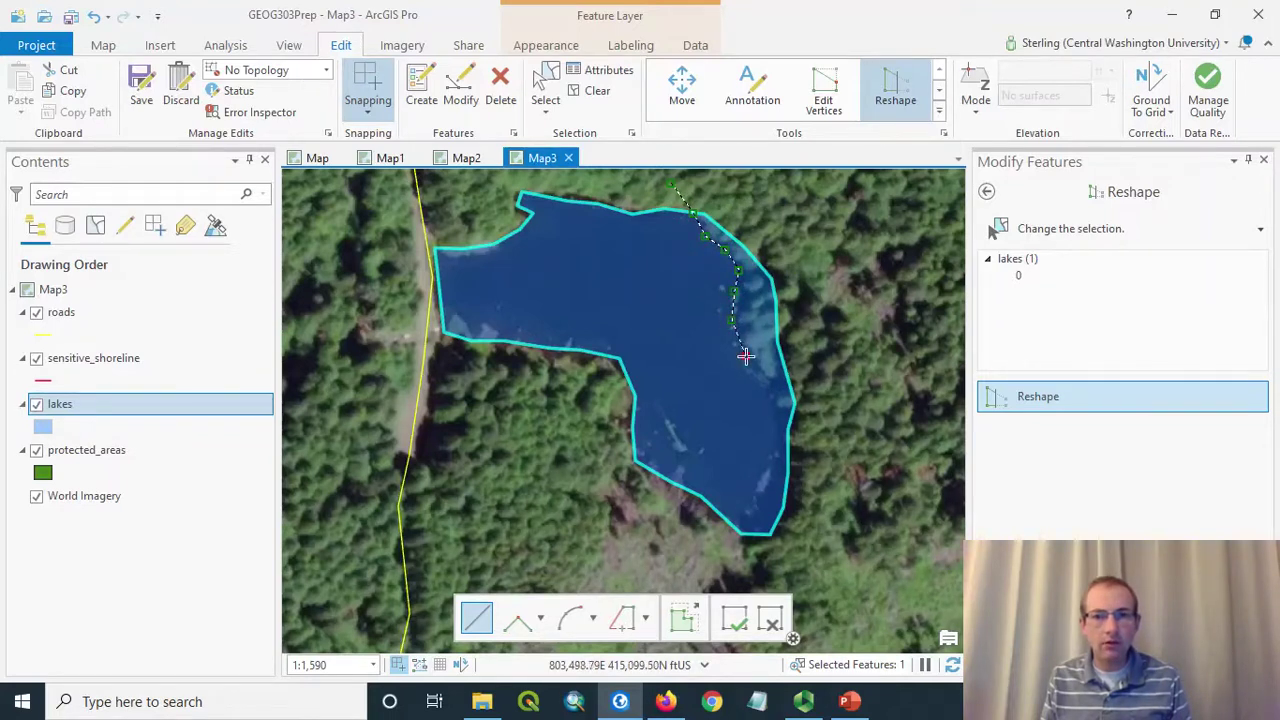
{"action": "left_click", "coordinate": [776, 402]}
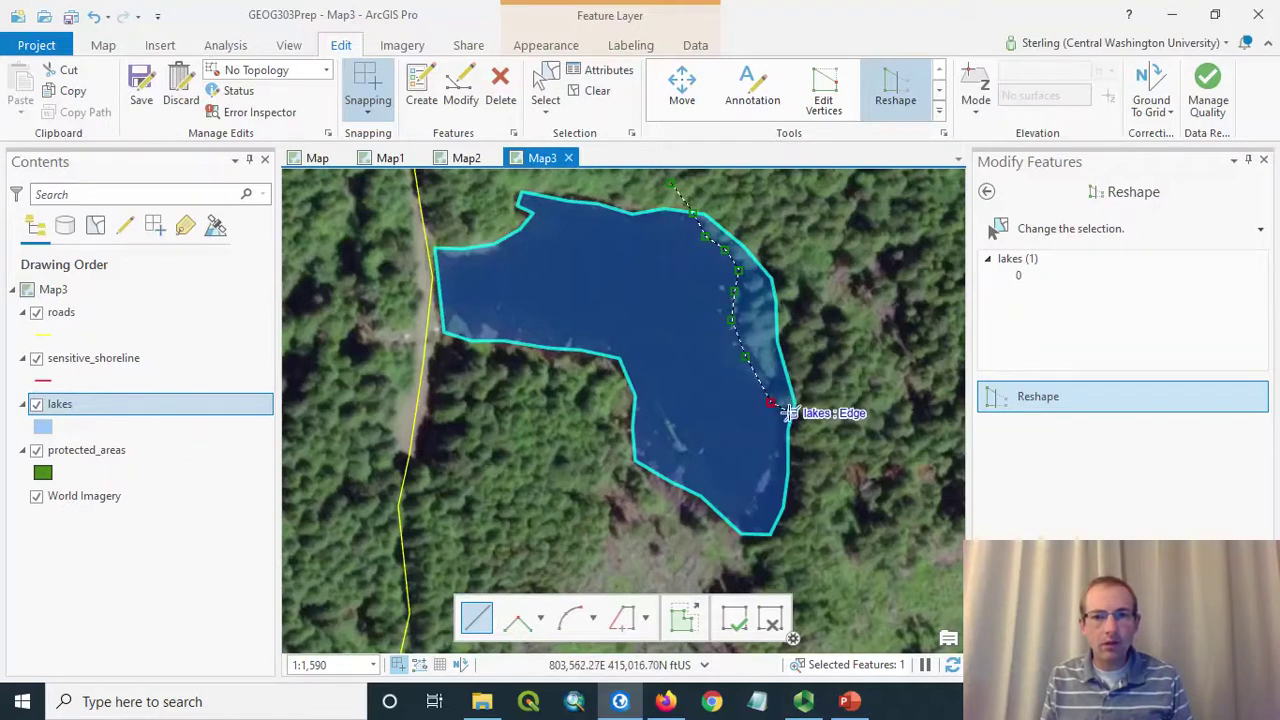
{"action": "left_click", "coordinate": [790, 414]}
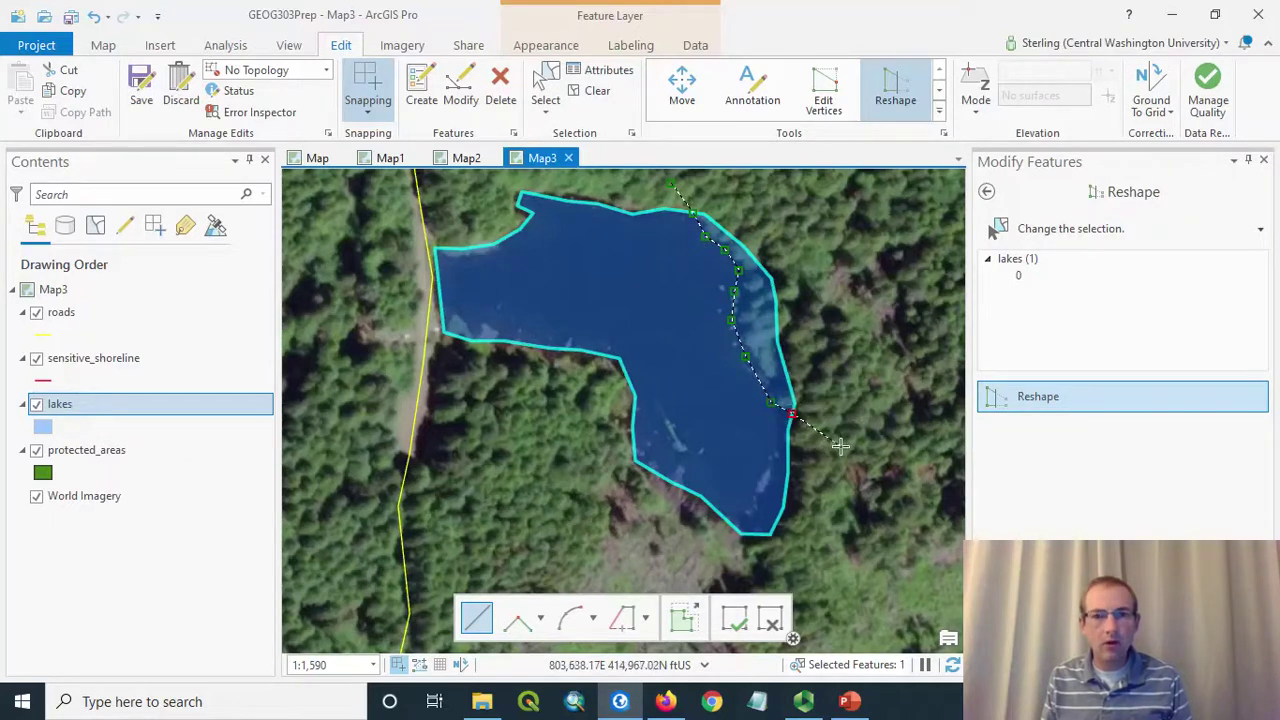
{"action": "left_click", "coordinate": [840, 446]}
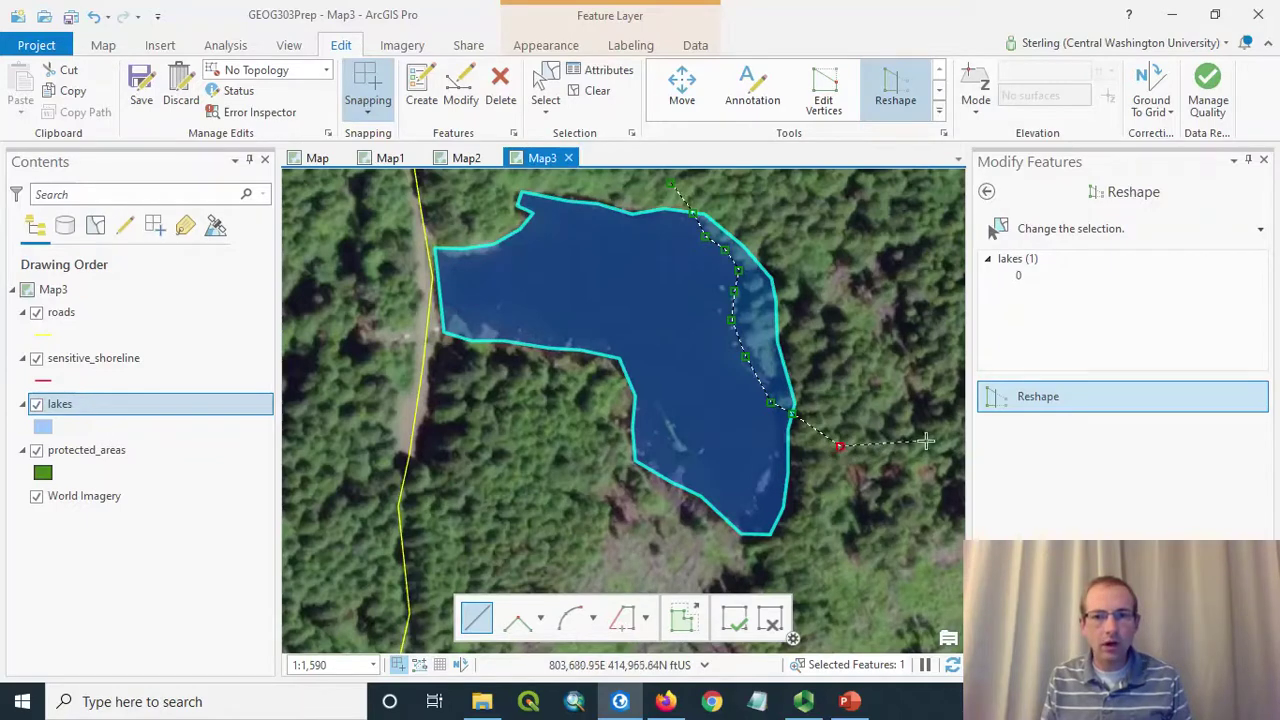
{"action": "key", "text": "F2"}
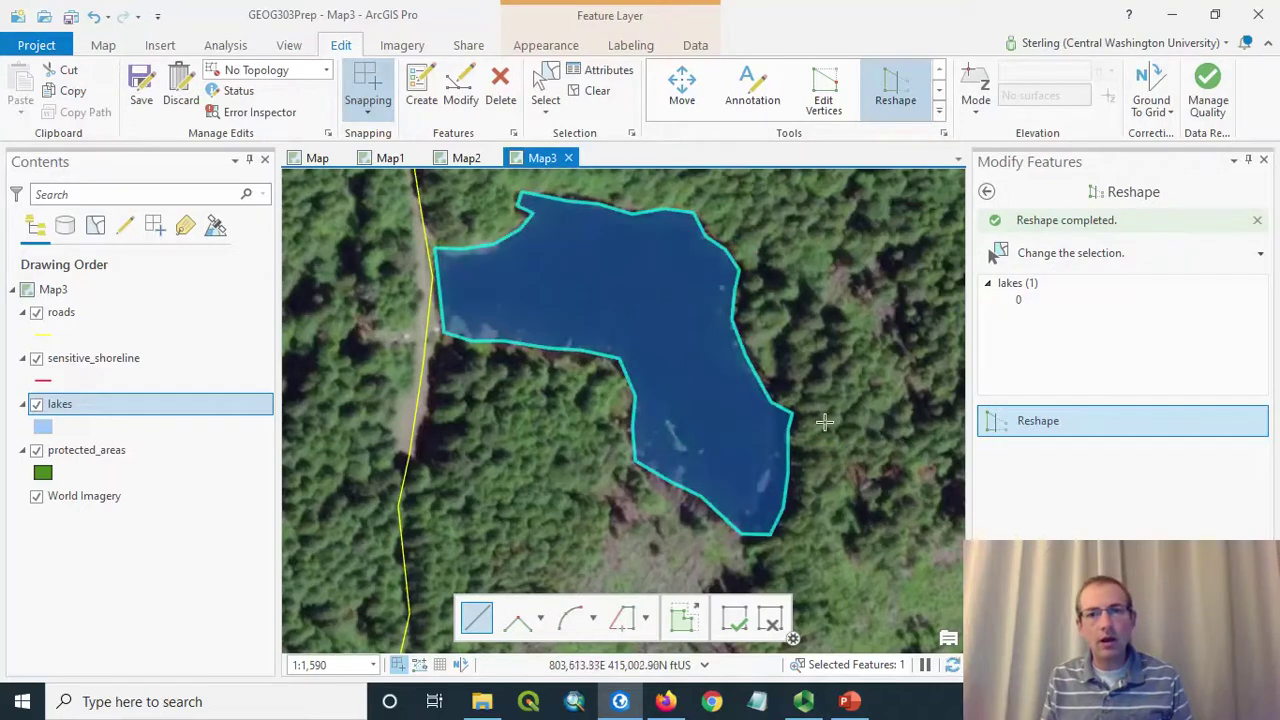
{"action": "key", "text": "Escape"}
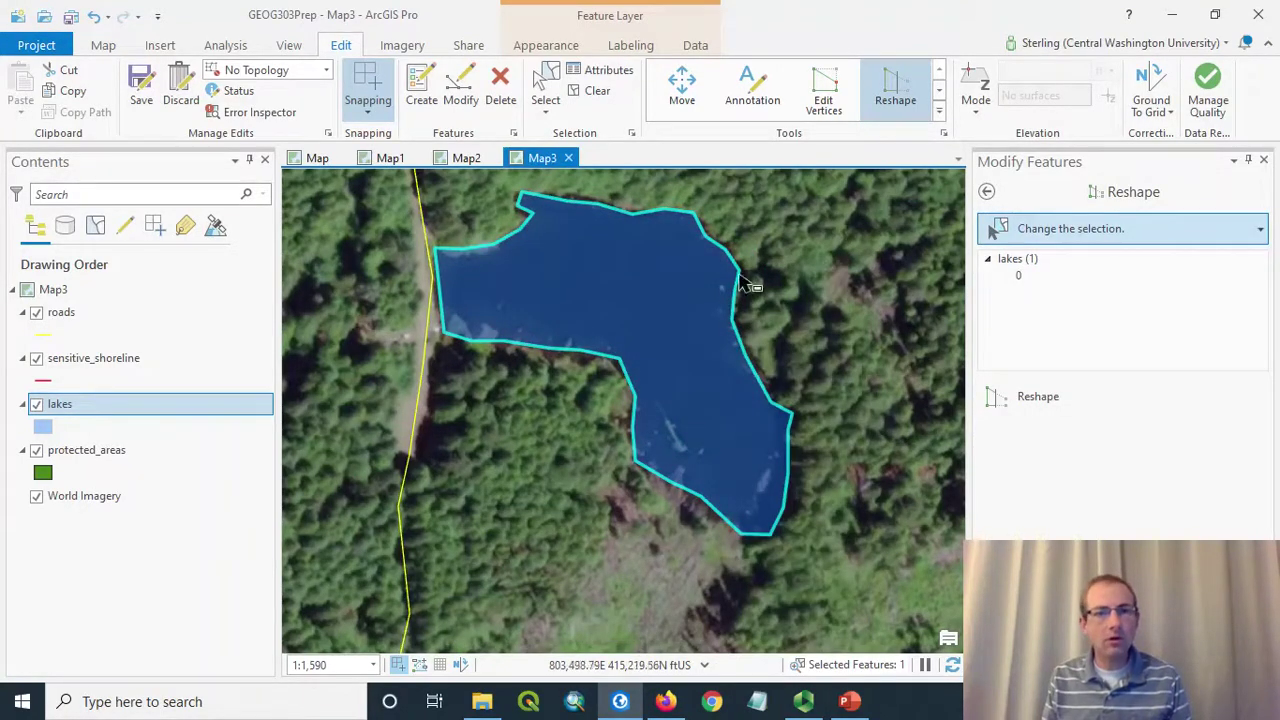
Edit the upper lake's vertices to reshape its southwestern shoreline.
{"action": "right_click", "coordinate": [643, 293]}
{"action": "left_click", "coordinate": [693, 626]}
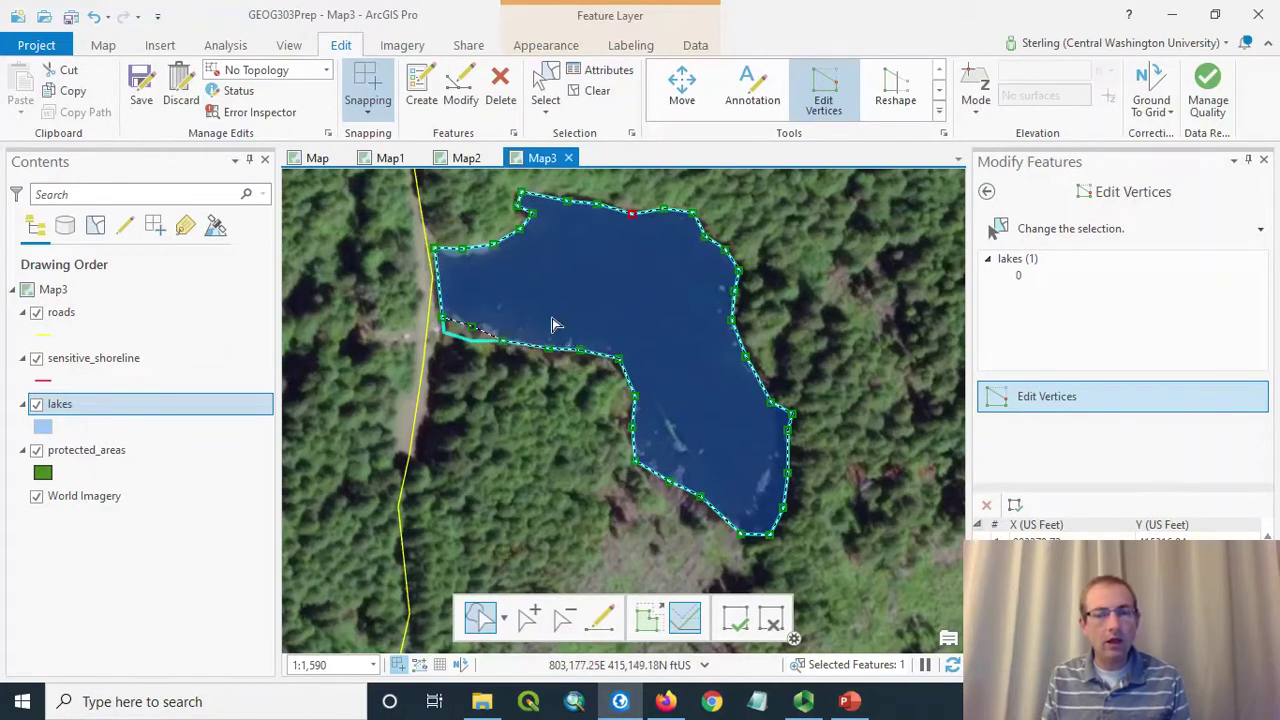
{"action": "left_click", "coordinate": [733, 618]}
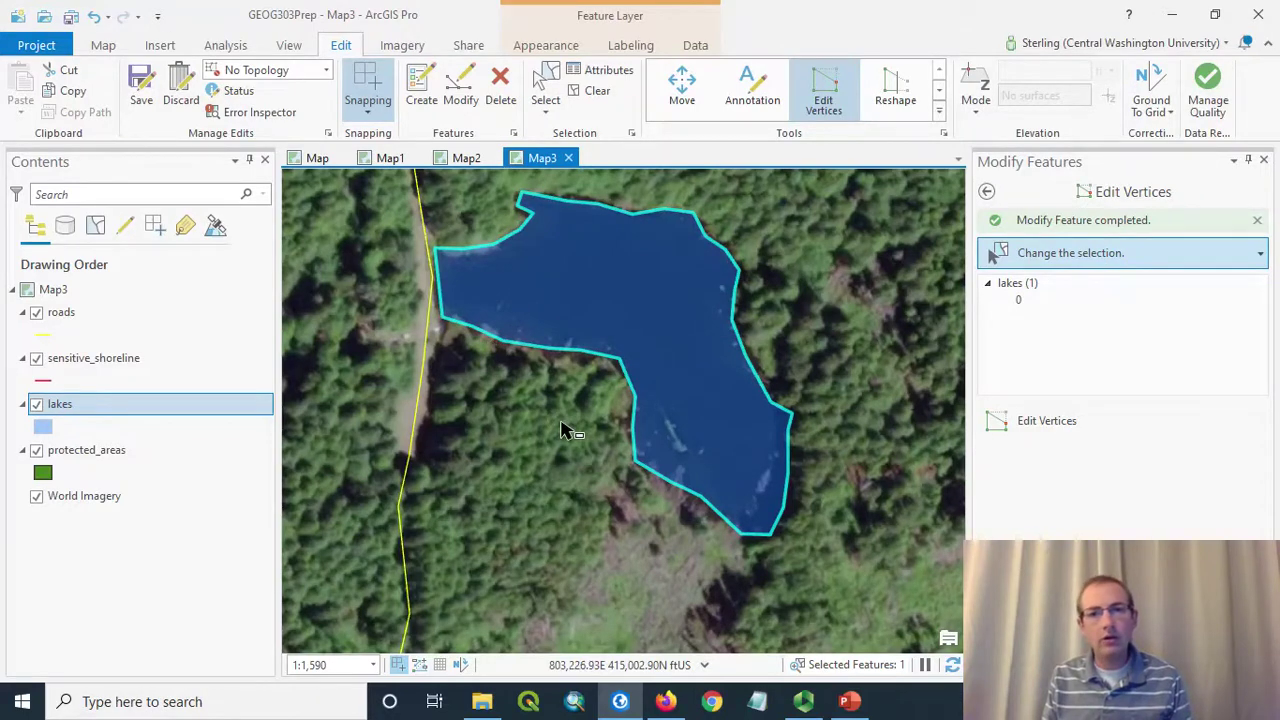
Deselect the lakes to end vertex editing and make sensitive_shoreline the active layer.
{"action": "scroll", "coordinate": [563, 430], "scroll_direction": "down", "scroll_amount": 5}
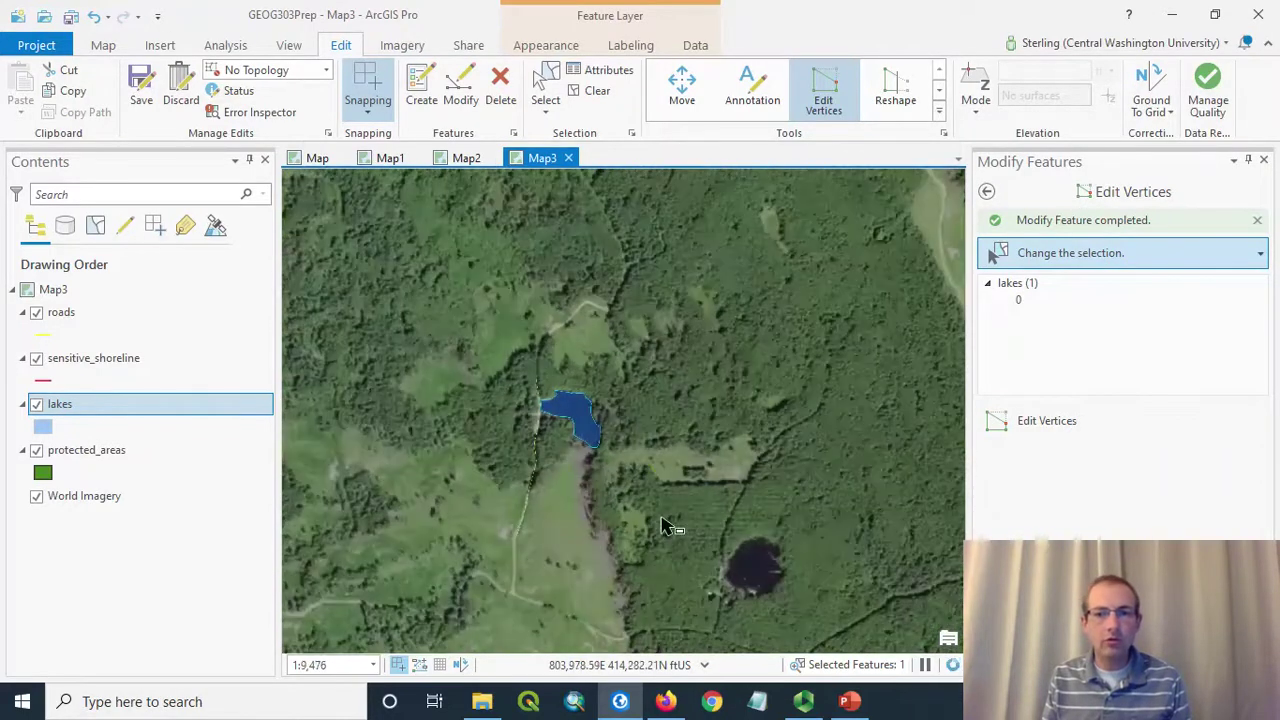
{"action": "scroll", "coordinate": [770, 605], "scroll_direction": "up", "scroll_amount": 3}
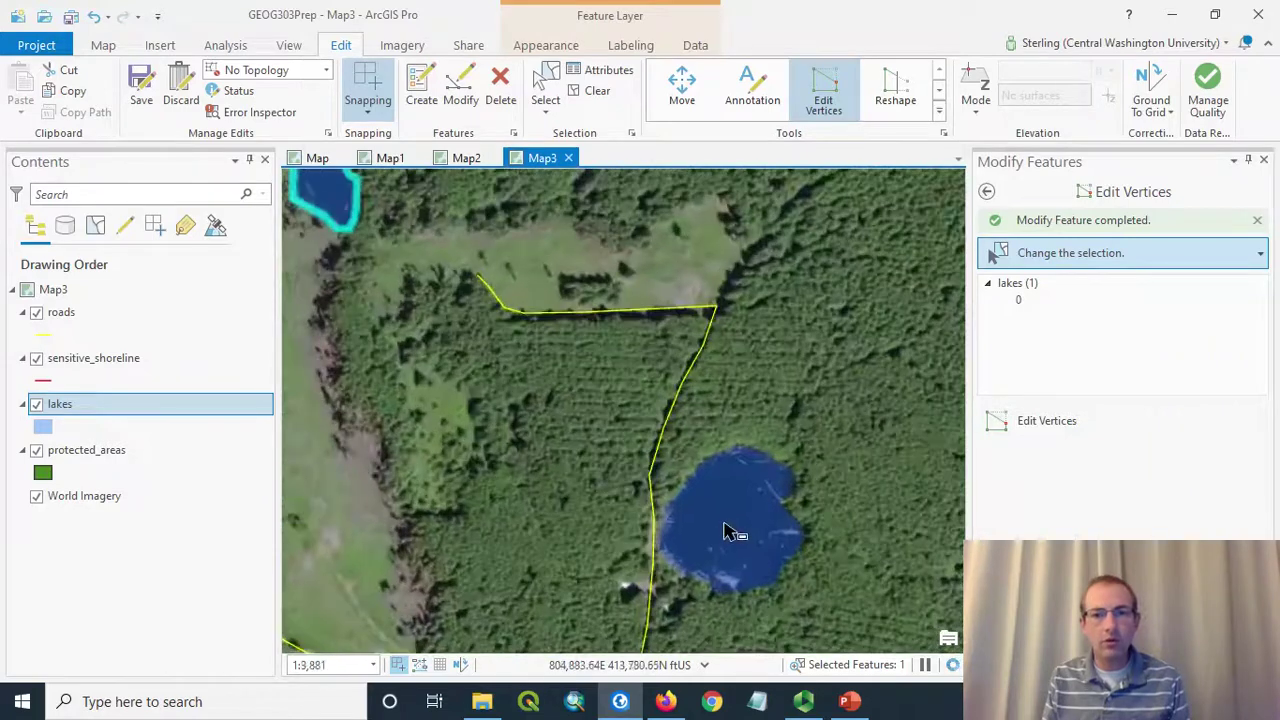
{"action": "left_click", "coordinate": [727, 531]}
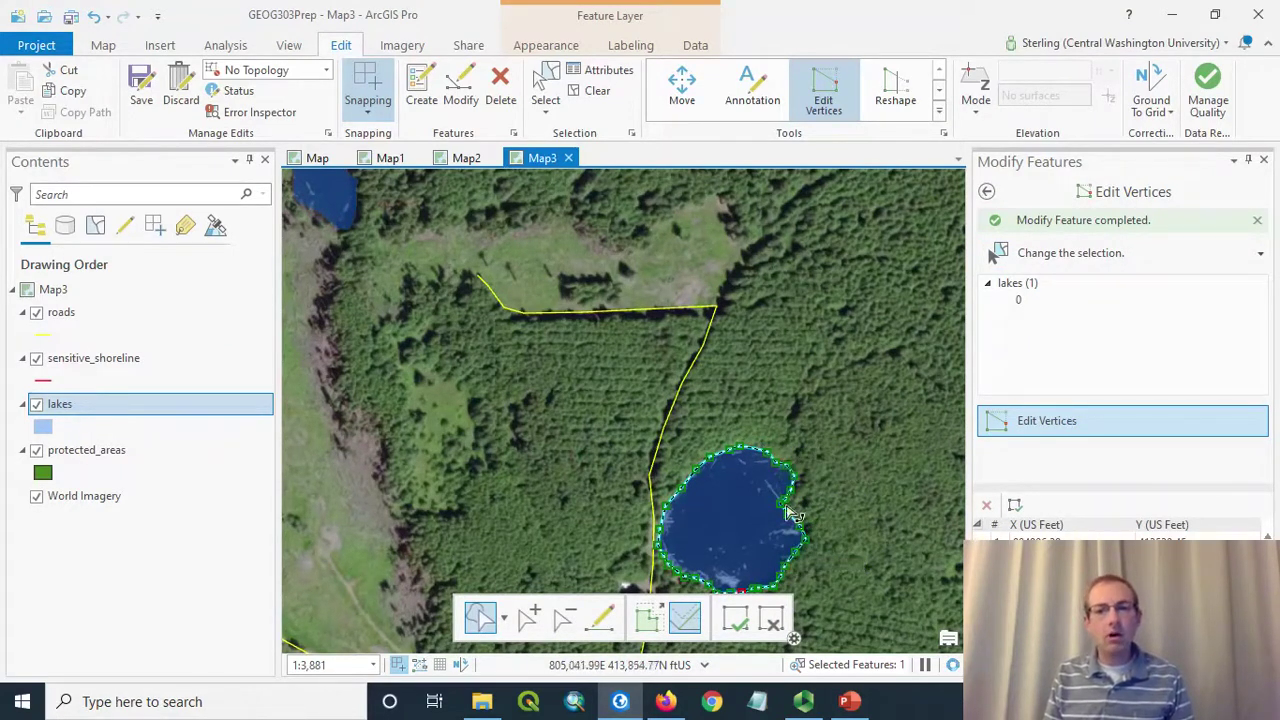
{"action": "left_click", "coordinate": [850, 492]}
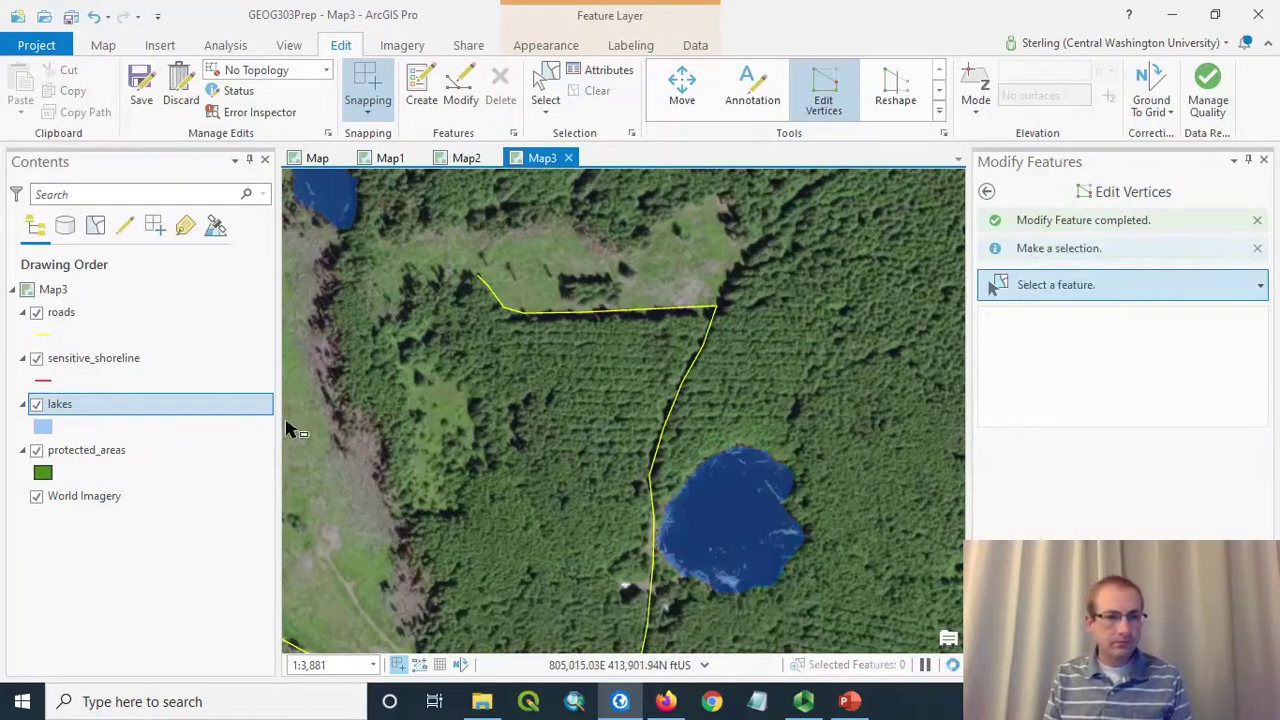
{"action": "left_click", "coordinate": [124, 364]}
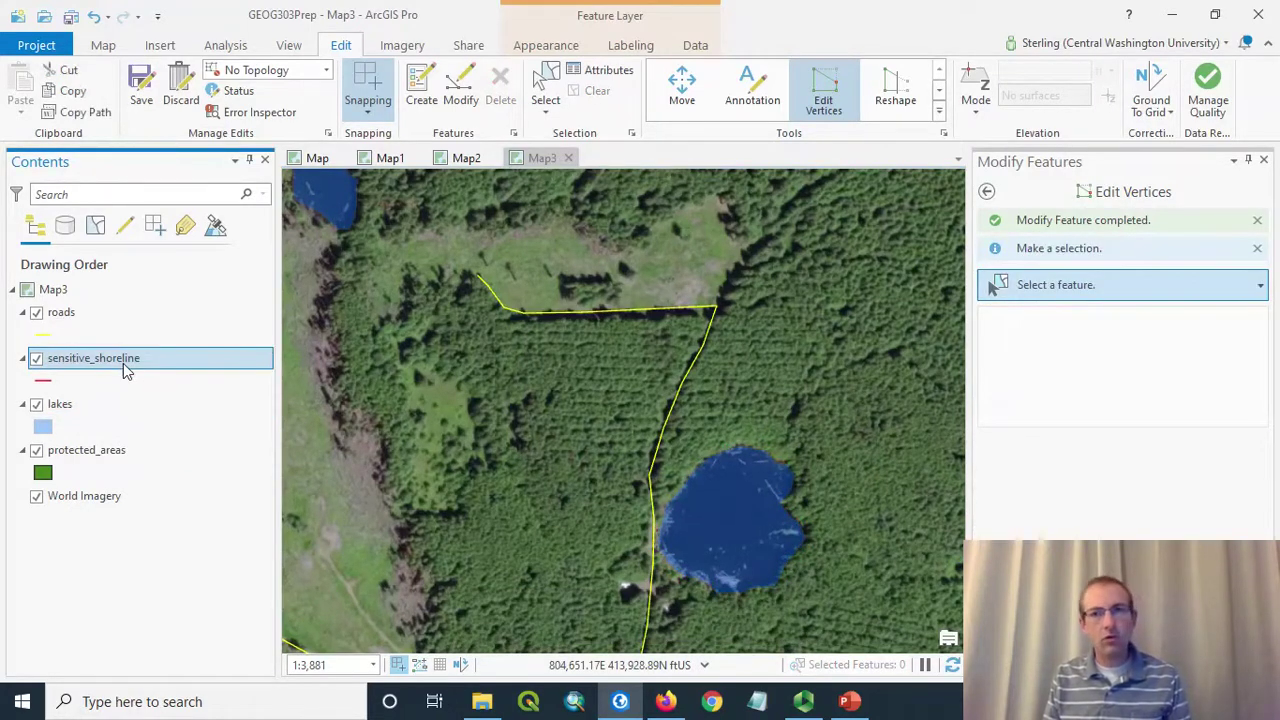
Trace a sensitive_shoreline line along the lower lake's east shore with the Trace tool.
{"action": "left_click", "coordinate": [459, 98]}
{"action": "left_click", "coordinate": [425, 90]}
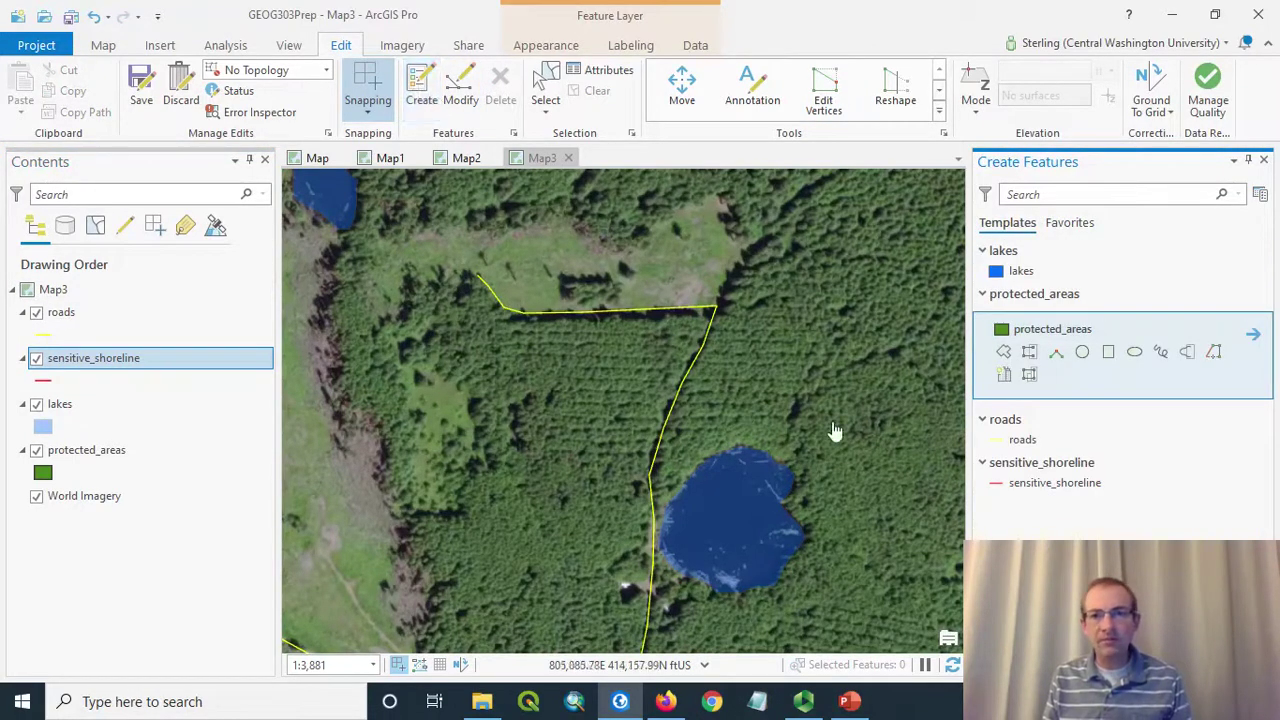
{"action": "left_click", "coordinate": [1070, 487]}
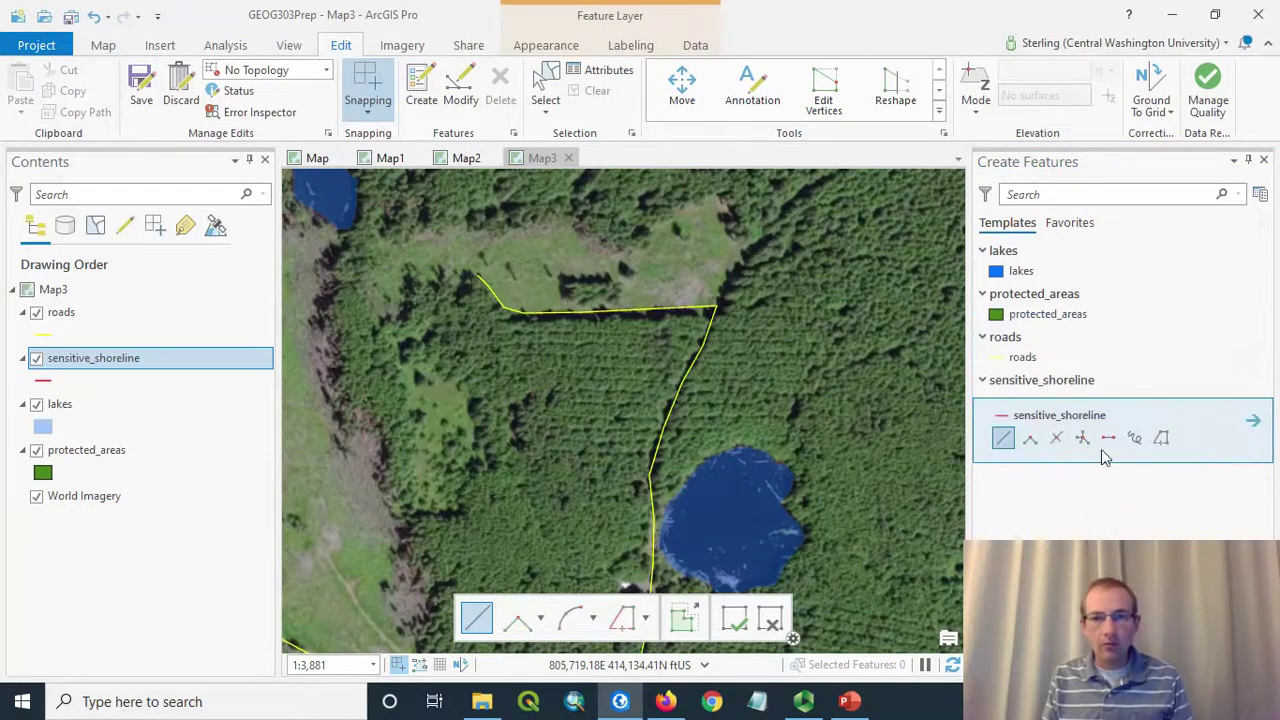
{"action": "left_click", "coordinate": [1160, 440]}
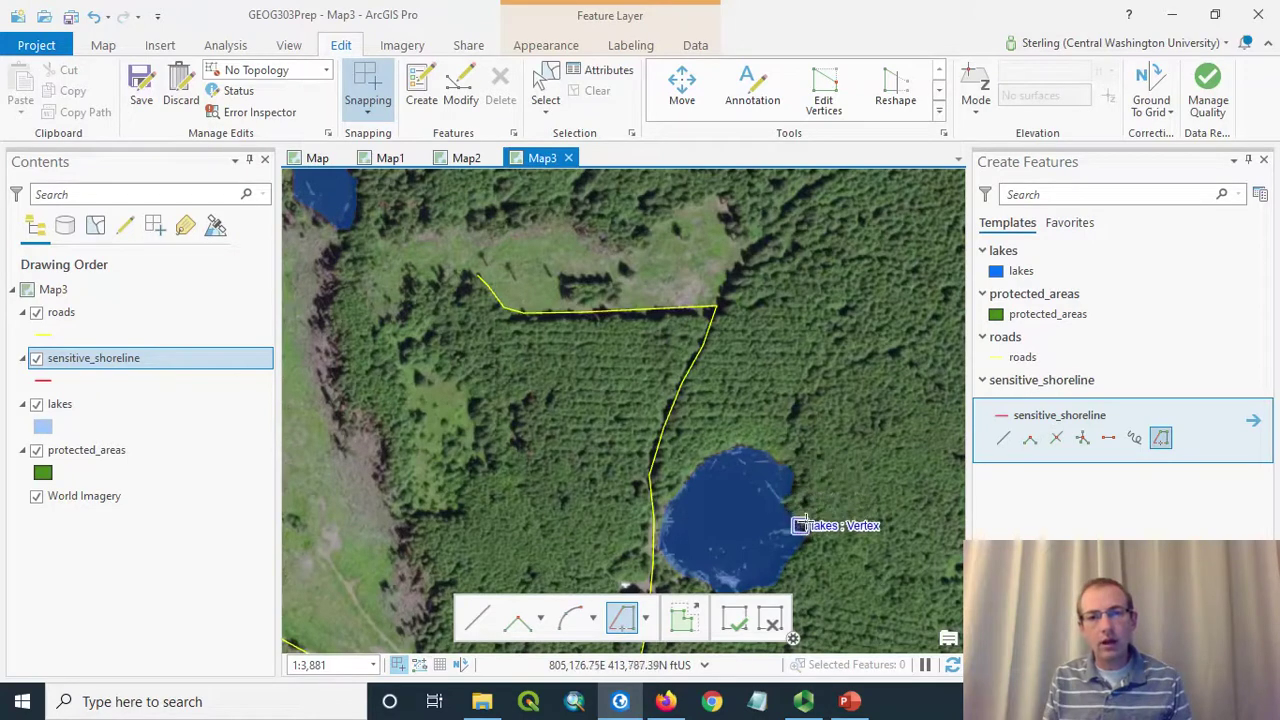
{"action": "left_click", "coordinate": [772, 457]}
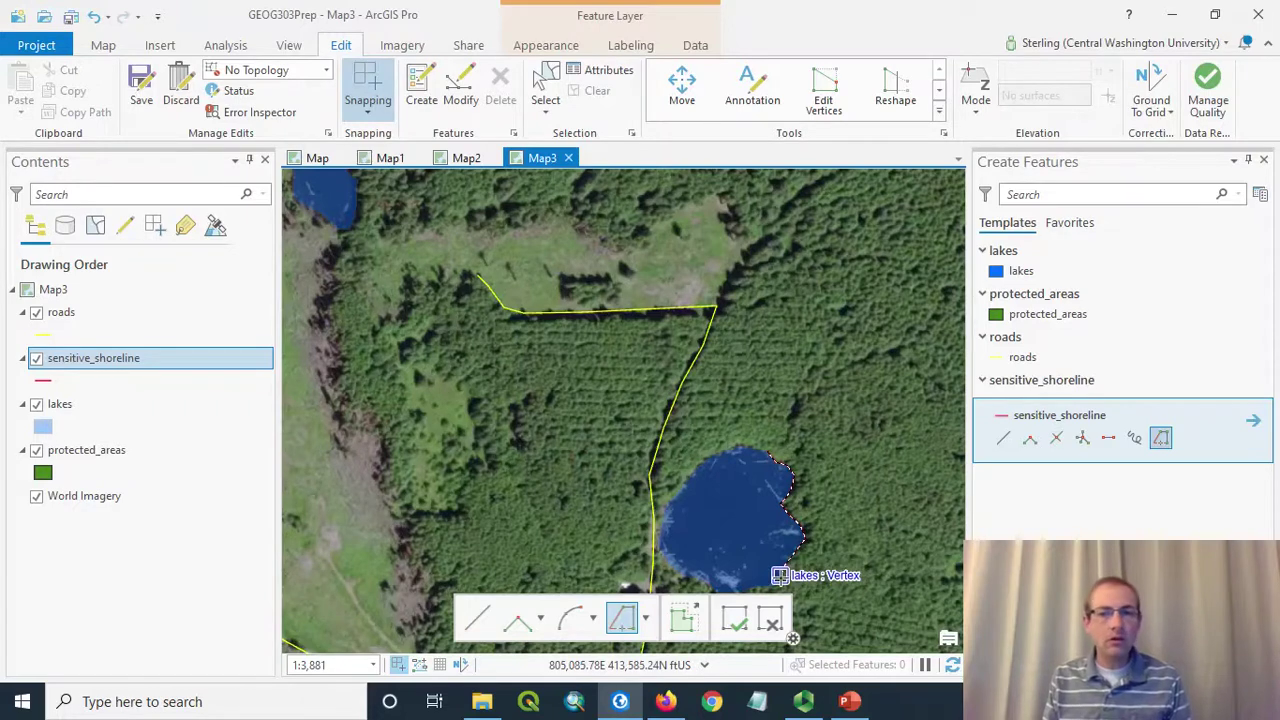
{"action": "double_click", "coordinate": [776, 570]}
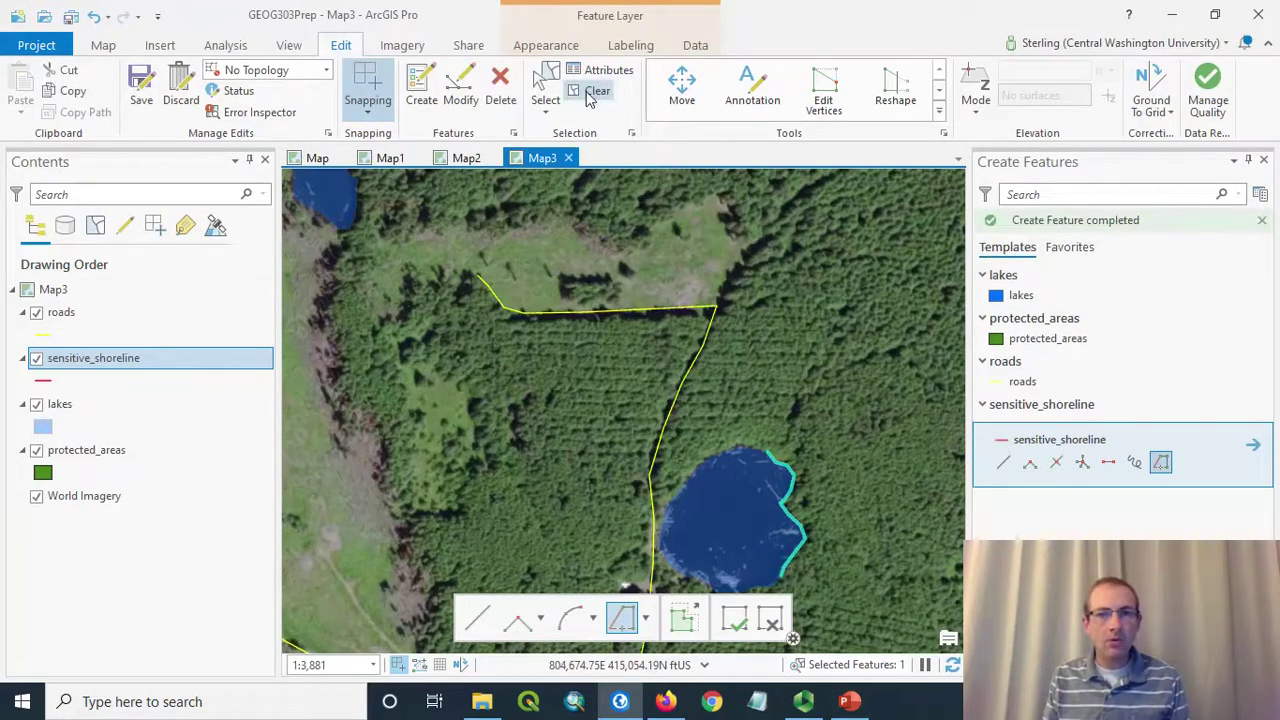
{"action": "left_click", "coordinate": [597, 90]}
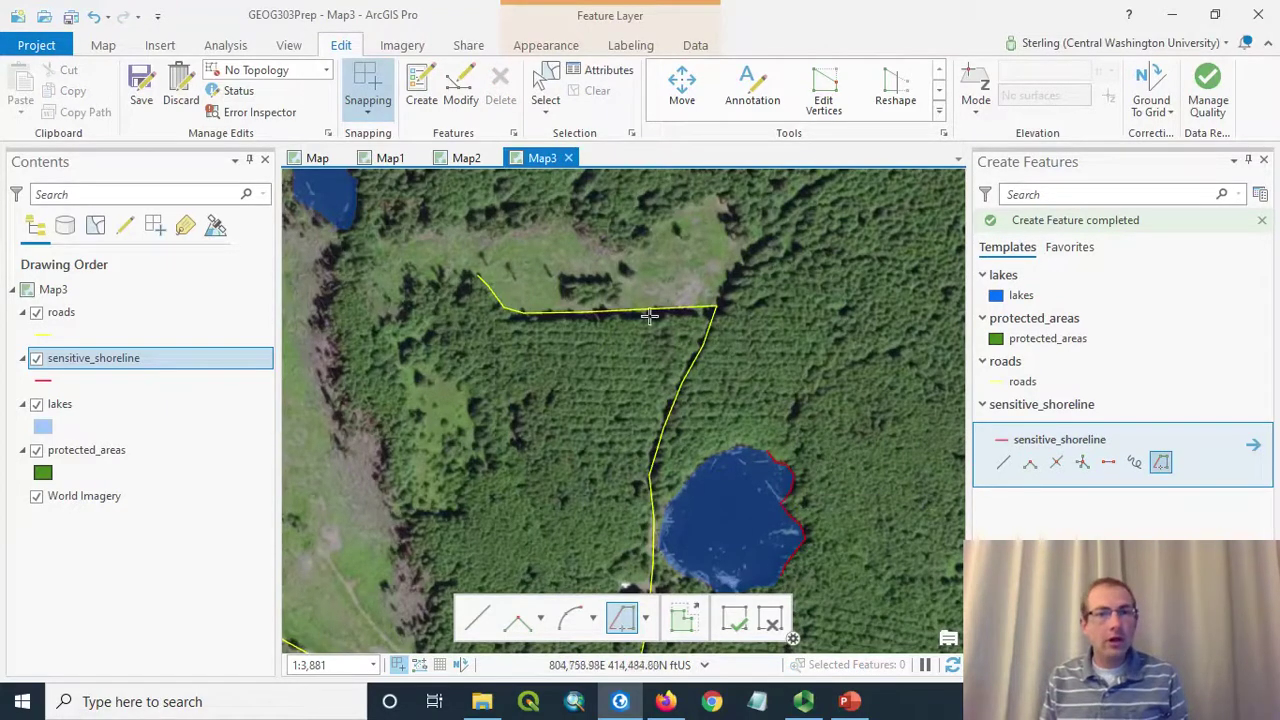
Trace a second sensitive_shoreline line along the upper lake's edge, then deselect it.
{"action": "scroll", "coordinate": [421, 365], "scroll_direction": "down", "scroll_amount": 2}
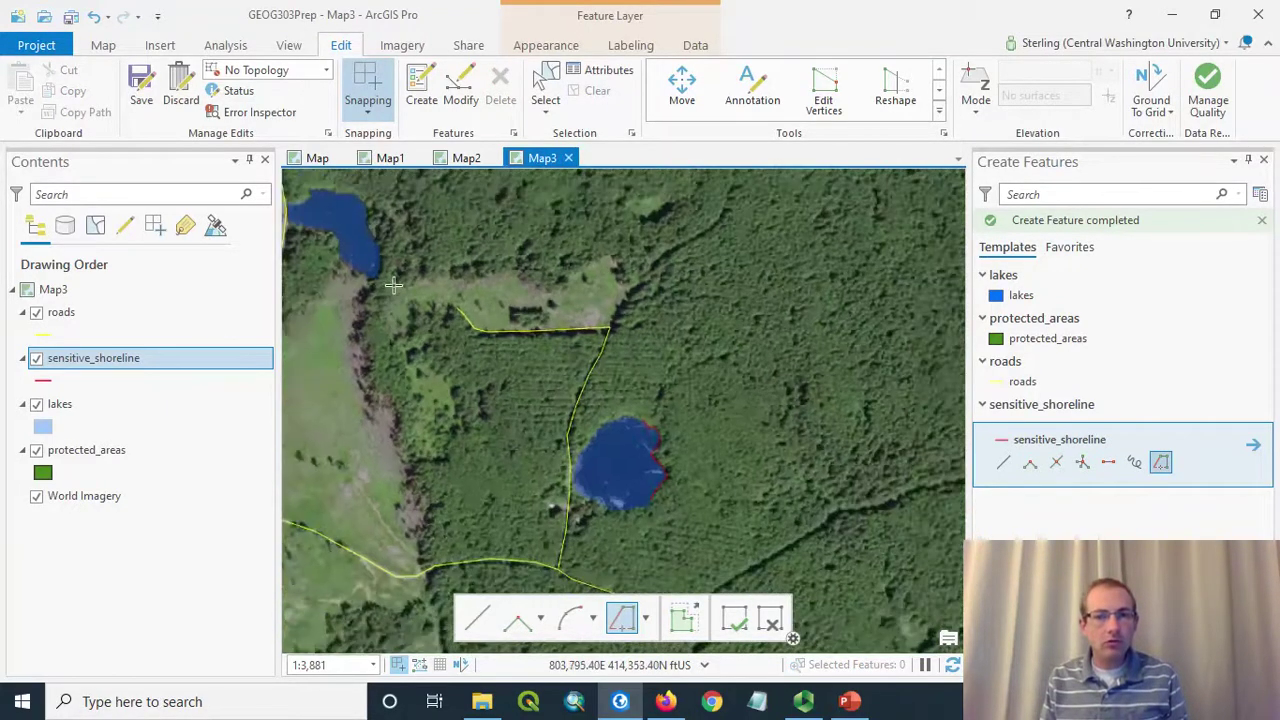
{"action": "scroll", "coordinate": [514, 303], "scroll_direction": "up", "scroll_amount": 3}
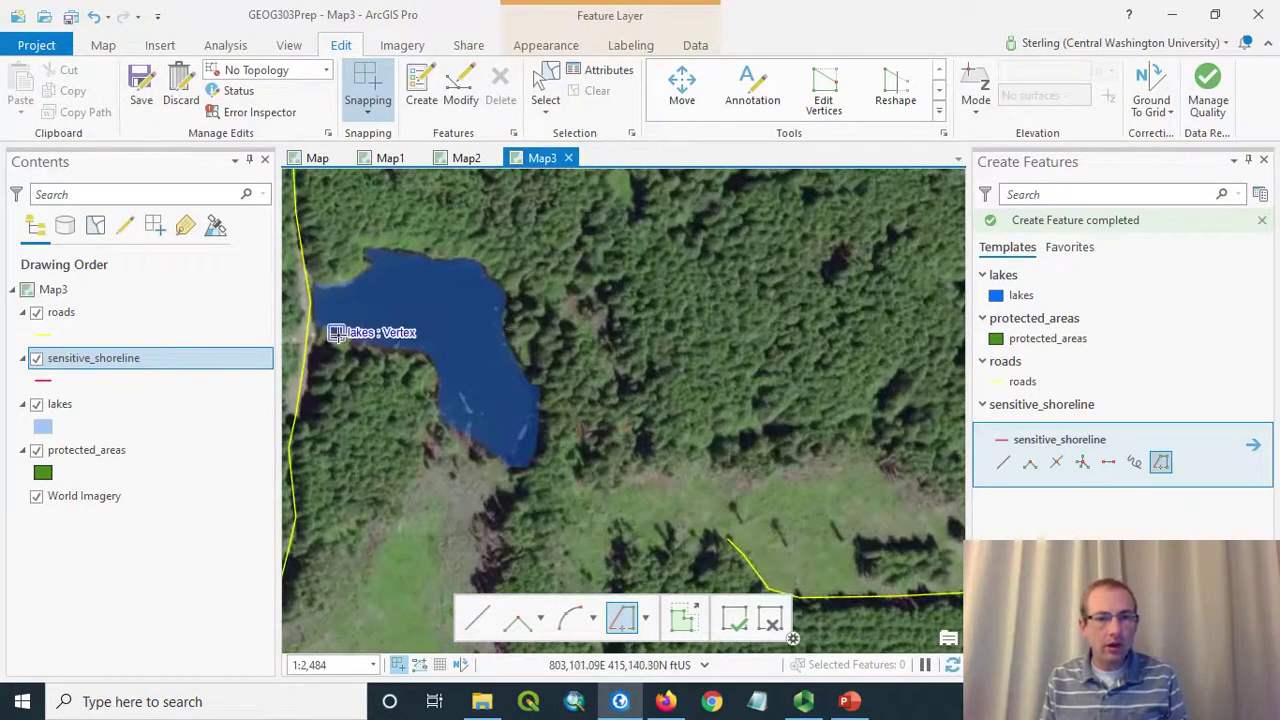
{"action": "left_click", "coordinate": [334, 332]}
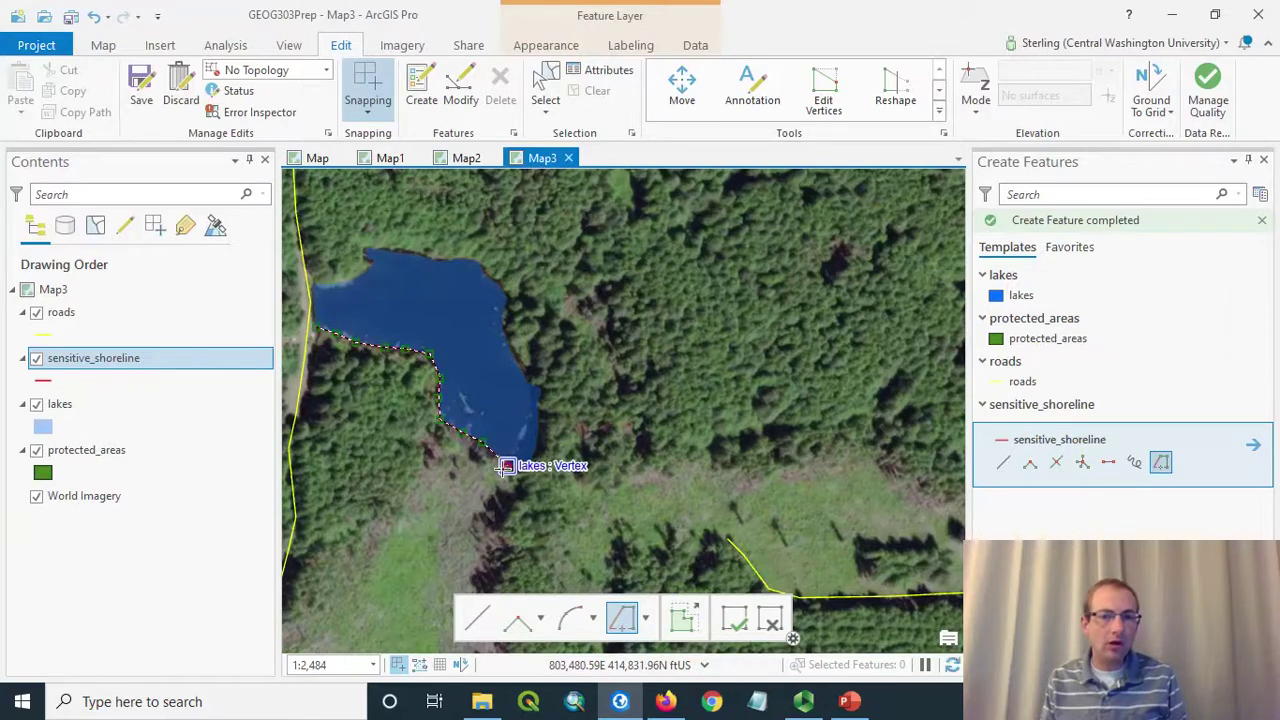
{"action": "double_click", "coordinate": [506, 464]}
{"action": "scroll", "coordinate": [703, 397], "scroll_direction": "down", "scroll_amount": 2}
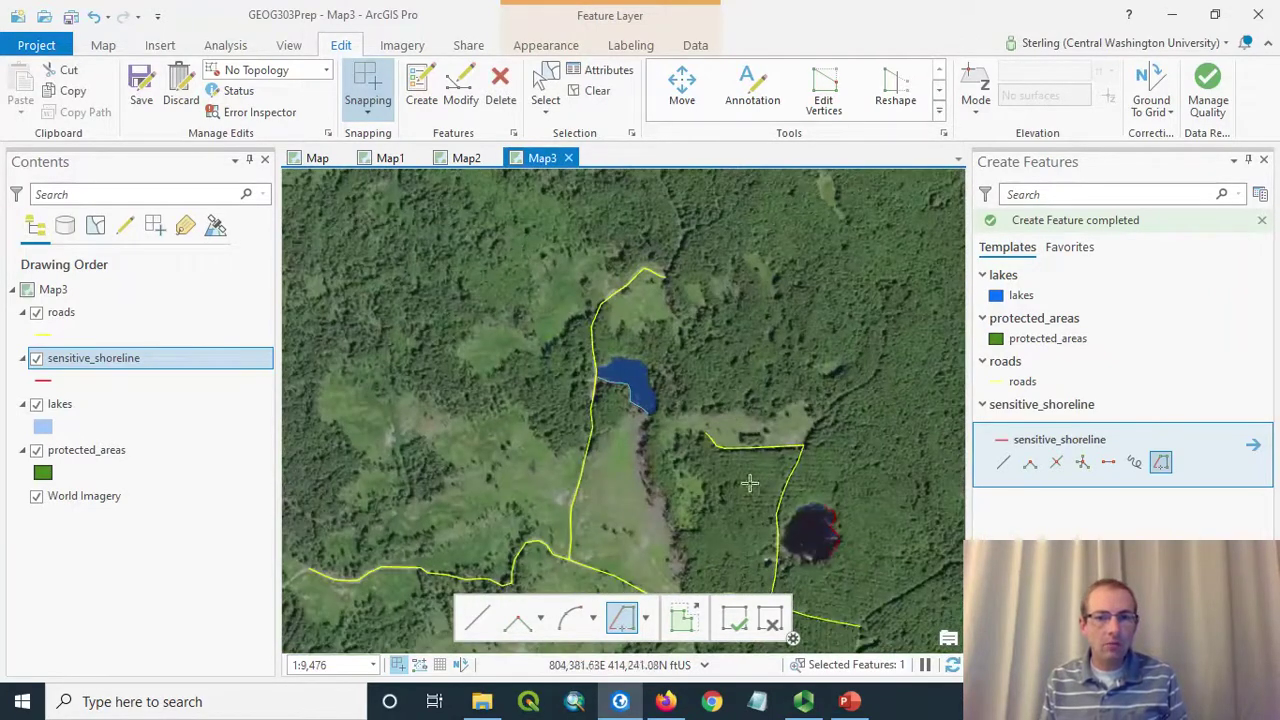
{"action": "scroll", "coordinate": [800, 532], "scroll_direction": "up", "scroll_amount": 2}
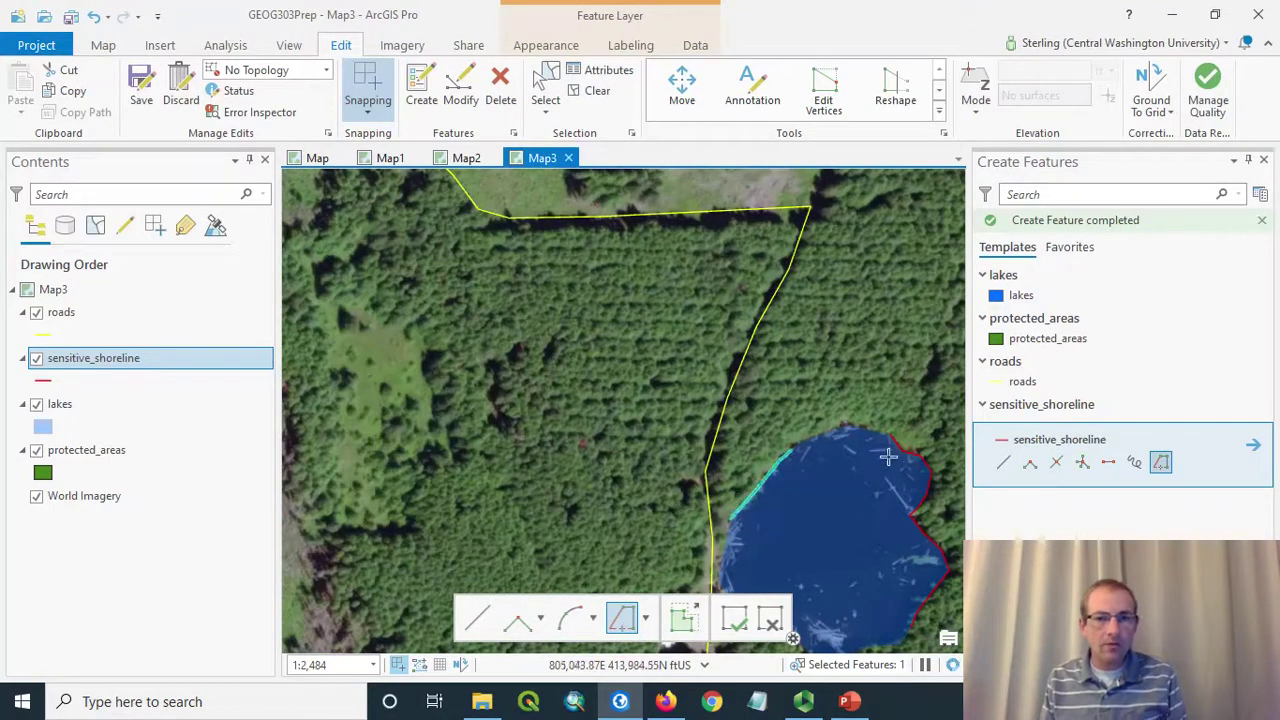
{"action": "scroll", "coordinate": [875, 465], "scroll_direction": "down", "scroll_amount": 3}
{"action": "left_click_drag", "start_coordinate": [893, 403], "coordinate": [753, 383]}
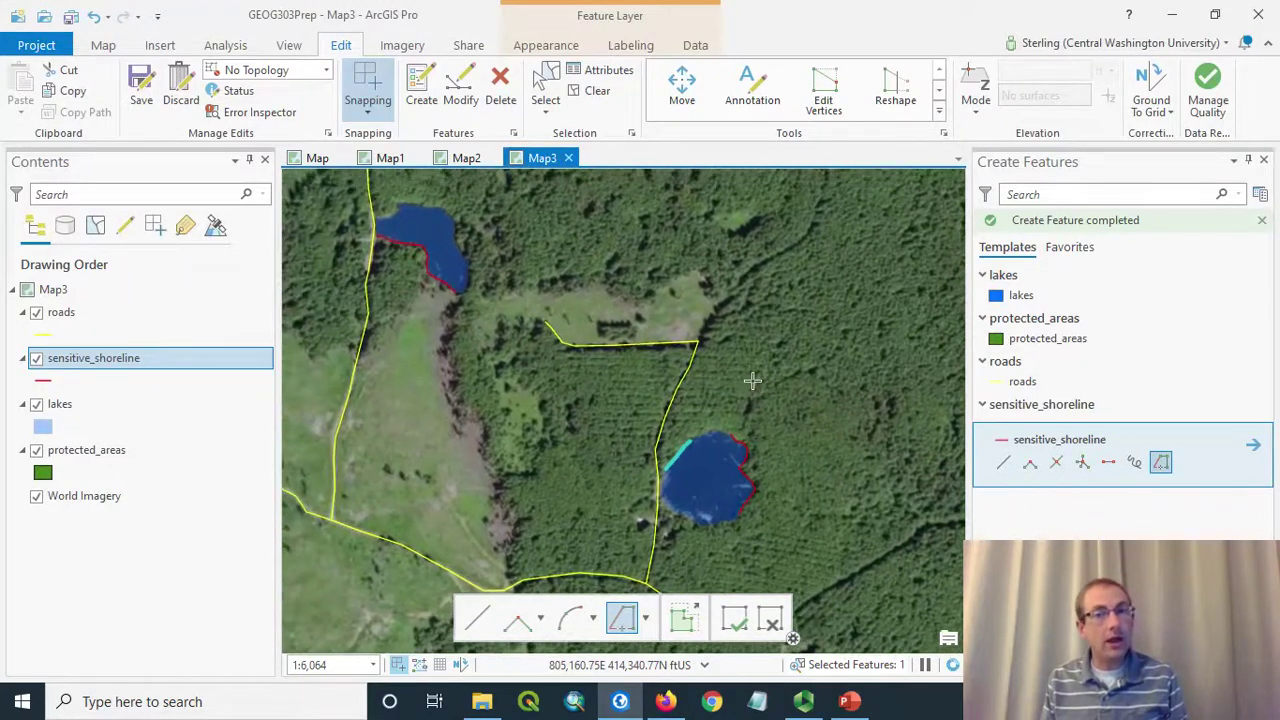
{"action": "left_click", "coordinate": [599, 92]}
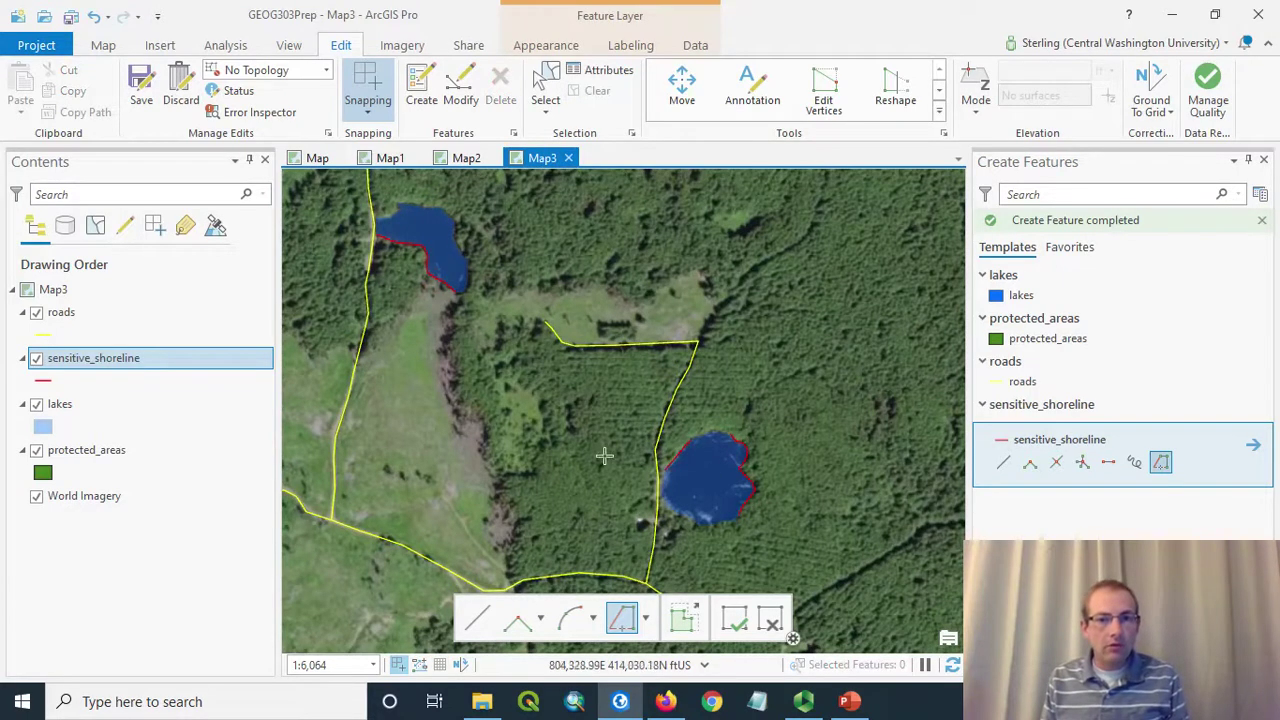
Open the sensitive_shoreline attribute table and select rows 0 through 2.
{"action": "right_click", "coordinate": [121, 360]}
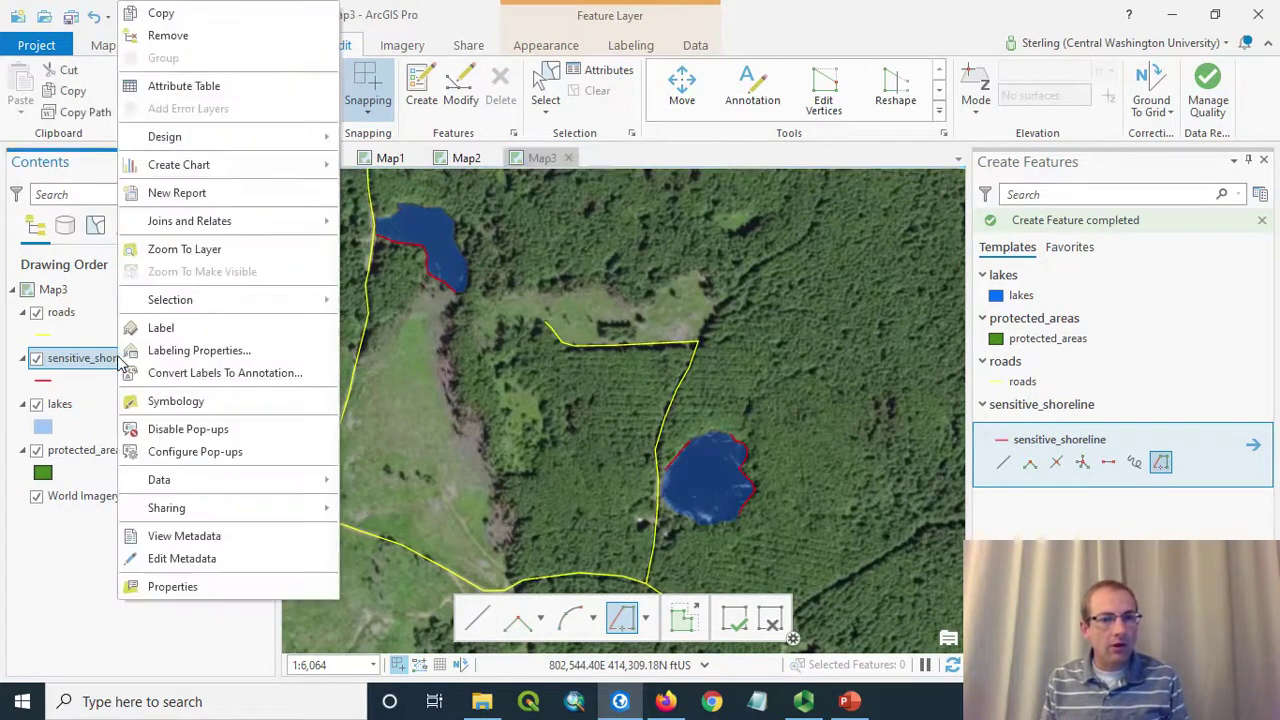
{"action": "left_click", "coordinate": [184, 87]}
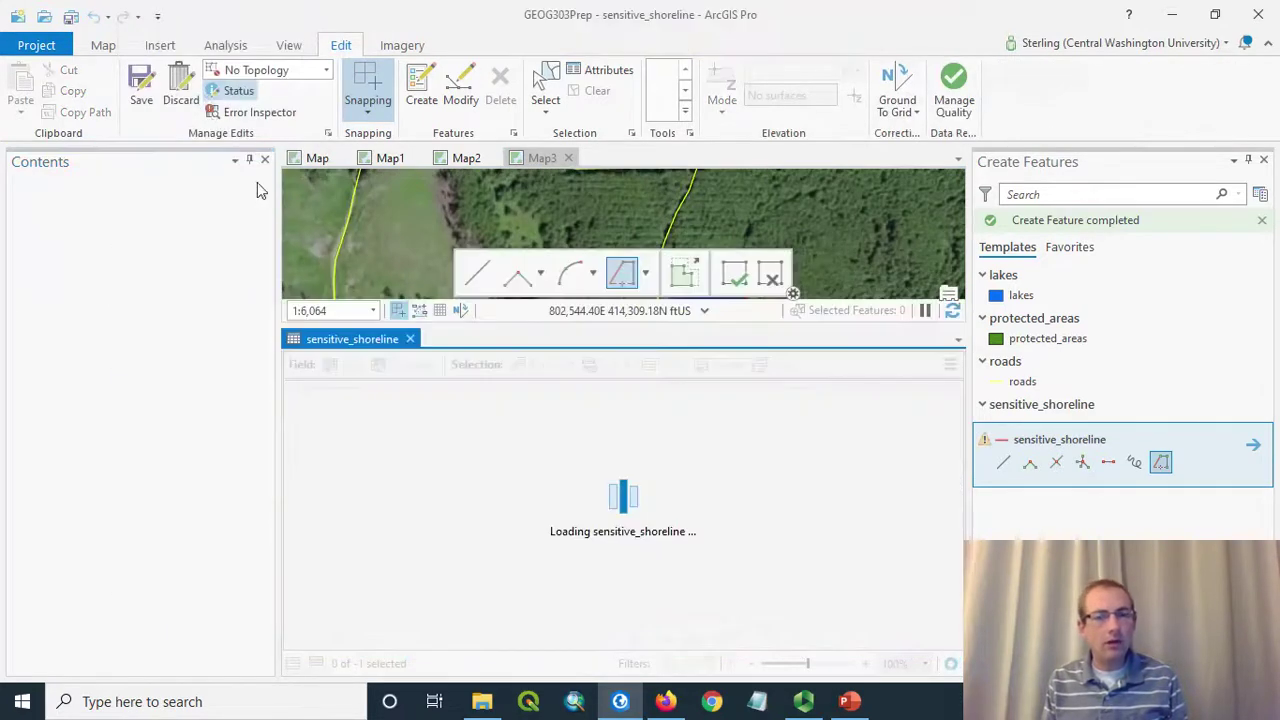
{"action": "left_click_drag", "start_coordinate": [480, 325], "coordinate": [483, 408]}
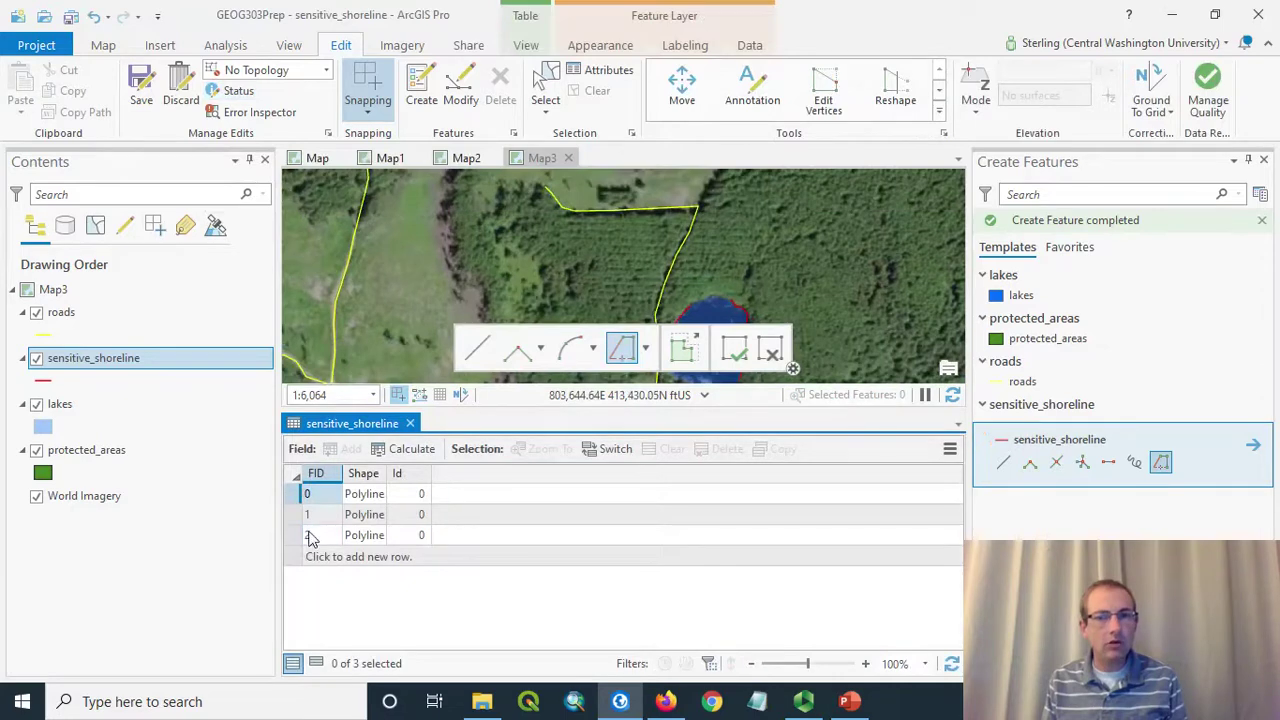
{"action": "left_click_drag", "start_coordinate": [298, 494], "coordinate": [293, 535]}
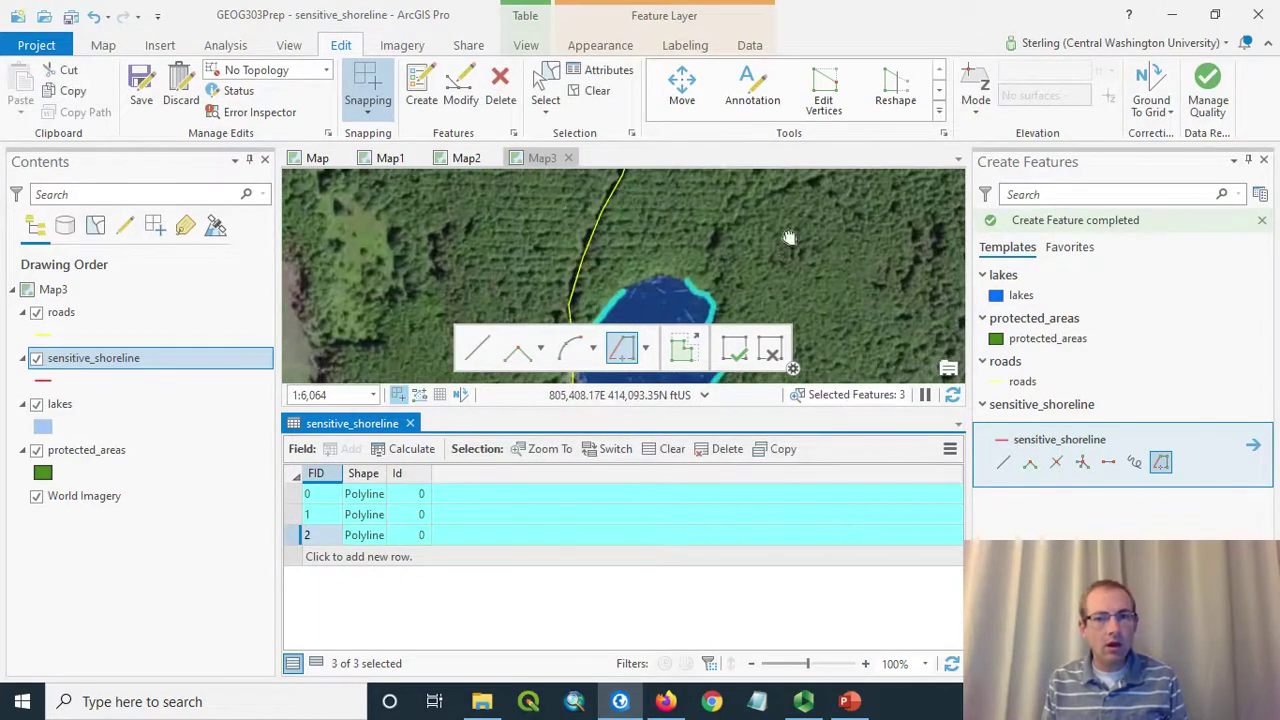
{"action": "scroll", "coordinate": [797, 285], "scroll_direction": "up", "scroll_amount": 2}
{"action": "scroll", "coordinate": [803, 270], "scroll_direction": "down", "scroll_amount": 2}
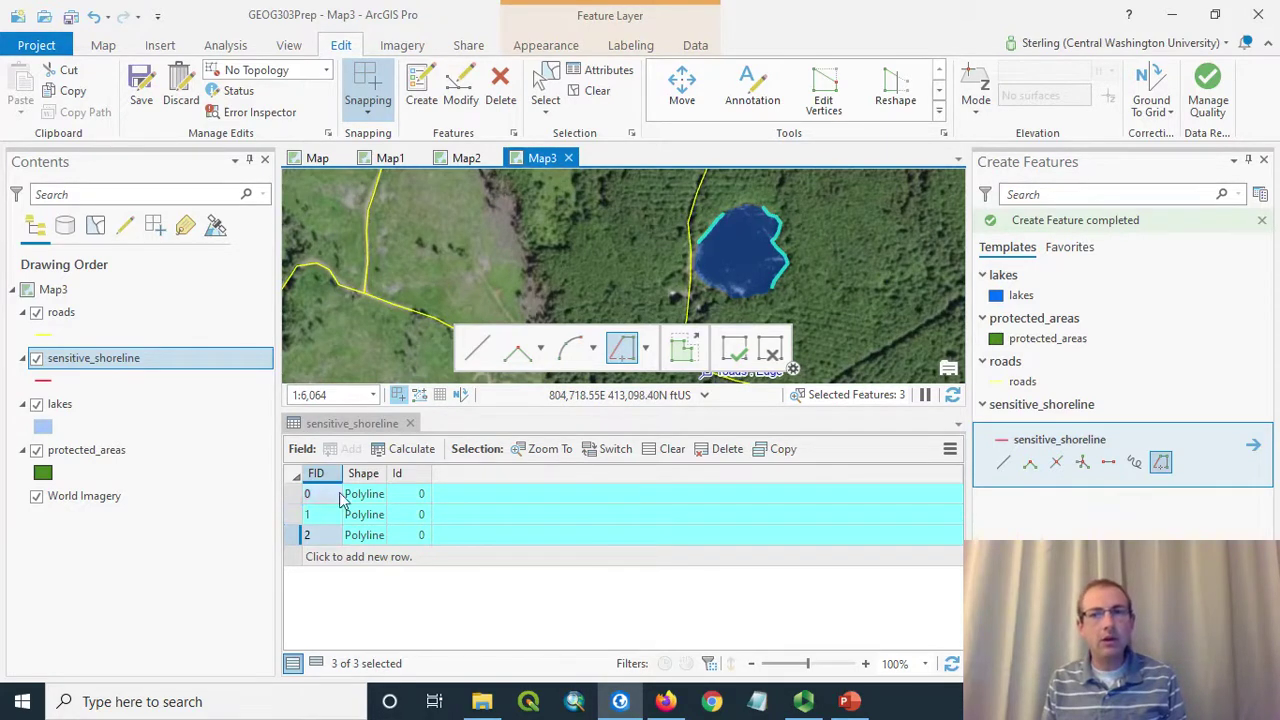
Merge the three selected shoreline lines into one feature and close the attribute table.
{"action": "left_click", "coordinate": [940, 117]}
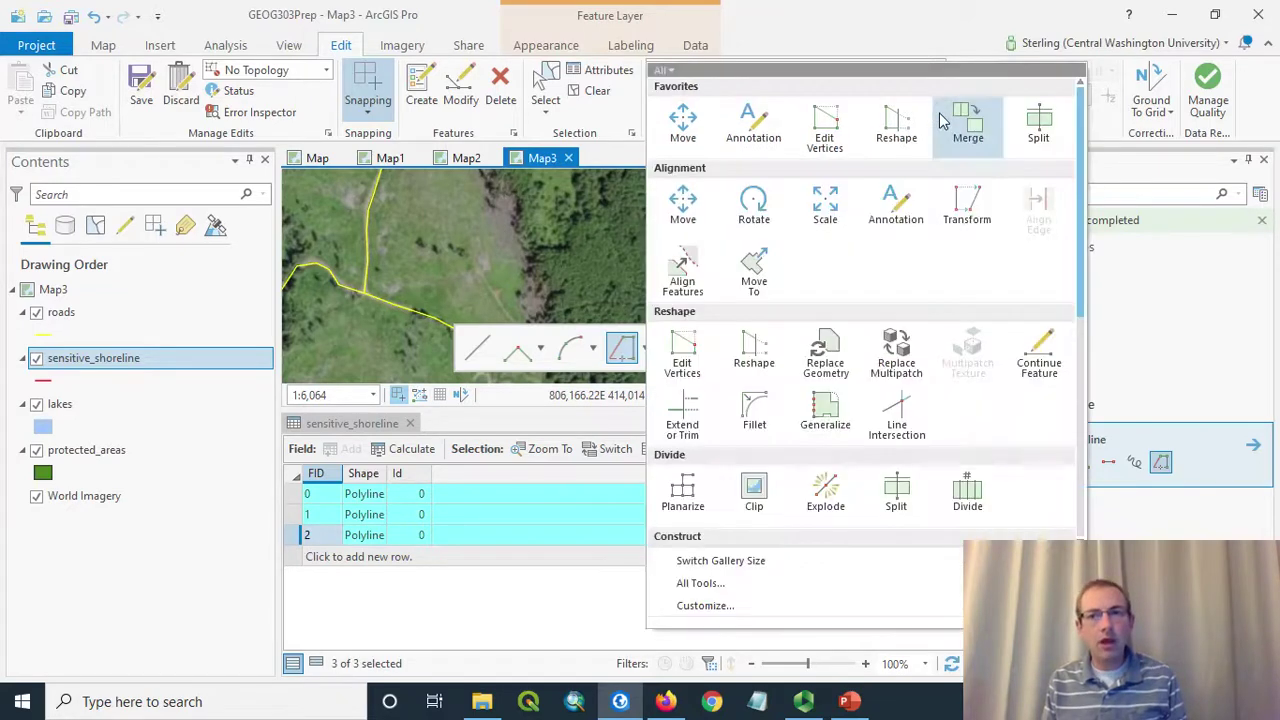
{"action": "left_click", "coordinate": [968, 125]}
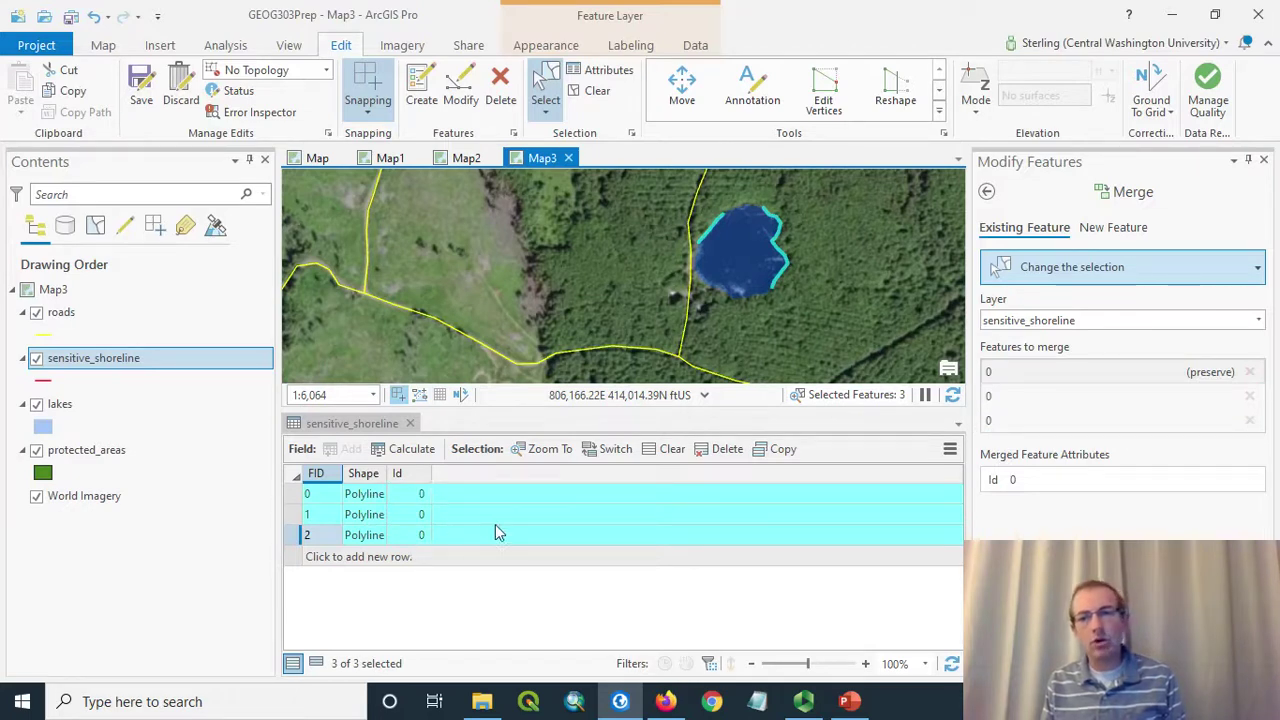
{"action": "left_click", "coordinate": [1228, 652]}
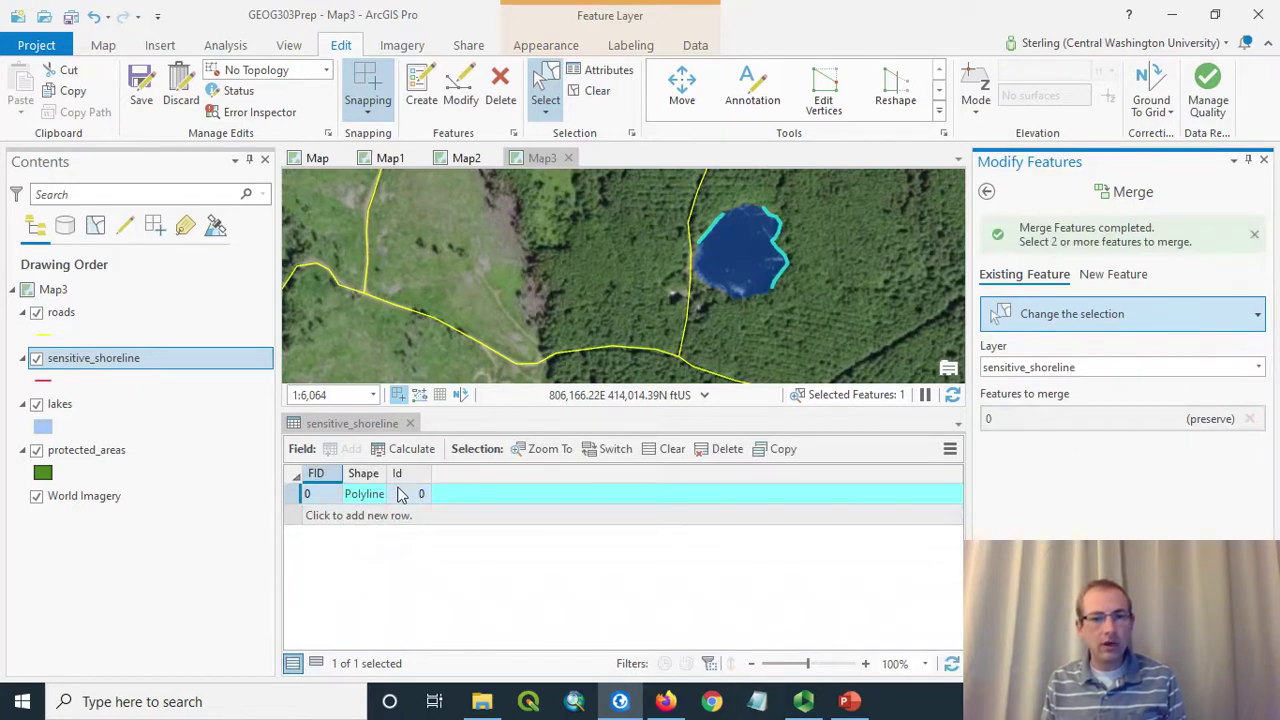
{"action": "left_click", "coordinate": [417, 425]}
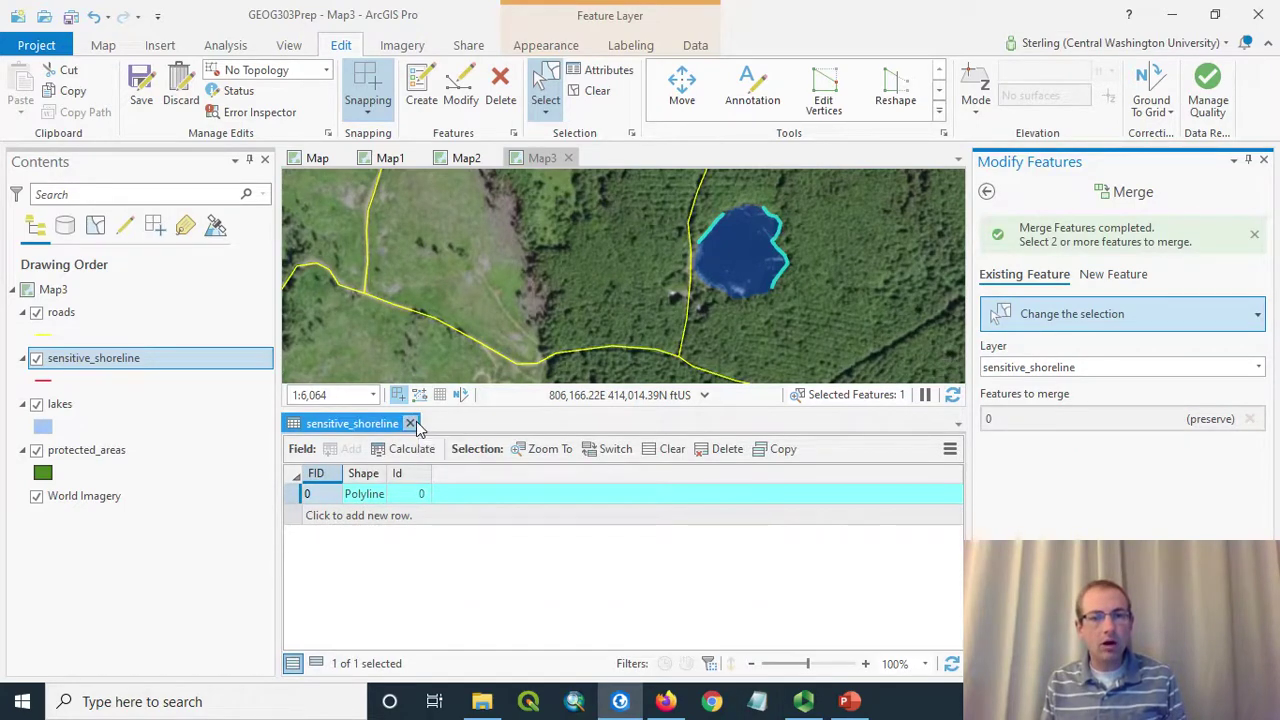
{"action": "left_click", "coordinate": [410, 423]}
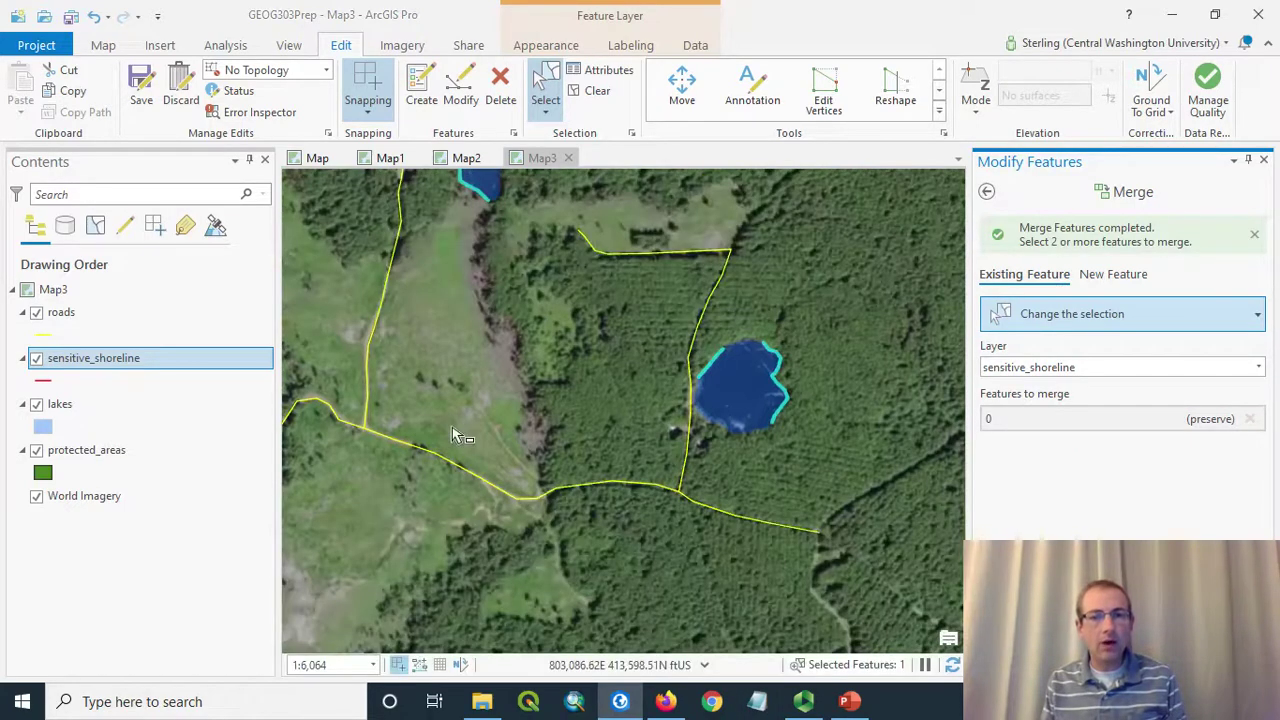
Clear the selection and trace a new protected_areas polygon along the lake's north shore to the road.
{"action": "left_click", "coordinate": [595, 90]}
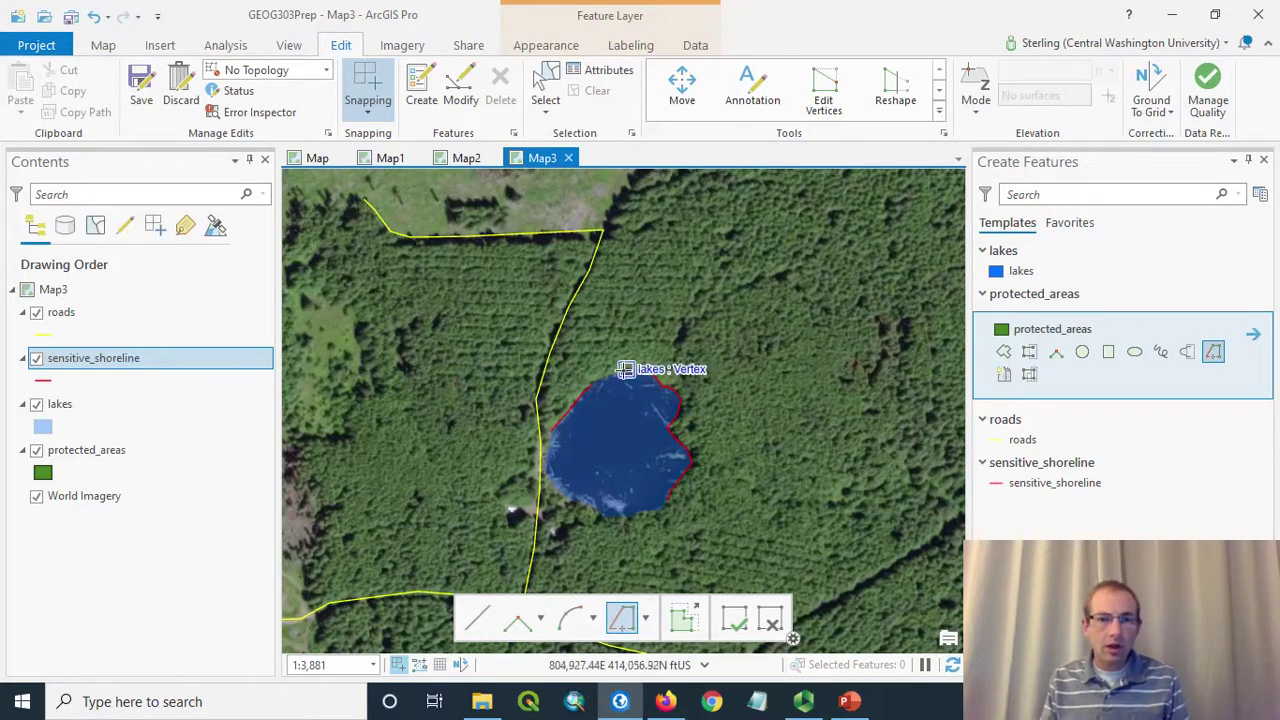
{"action": "scroll", "coordinate": [624, 369], "scroll_direction": "up", "scroll_amount": 2}
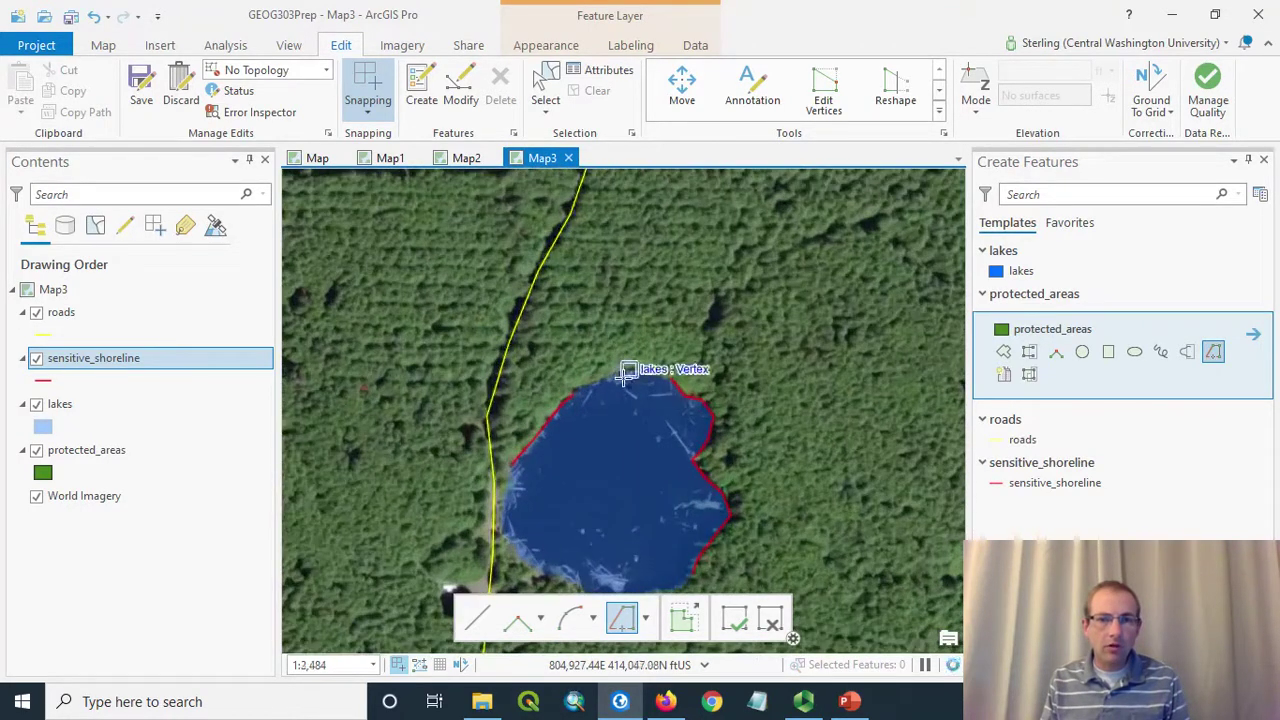
{"action": "left_click", "coordinate": [626, 369]}
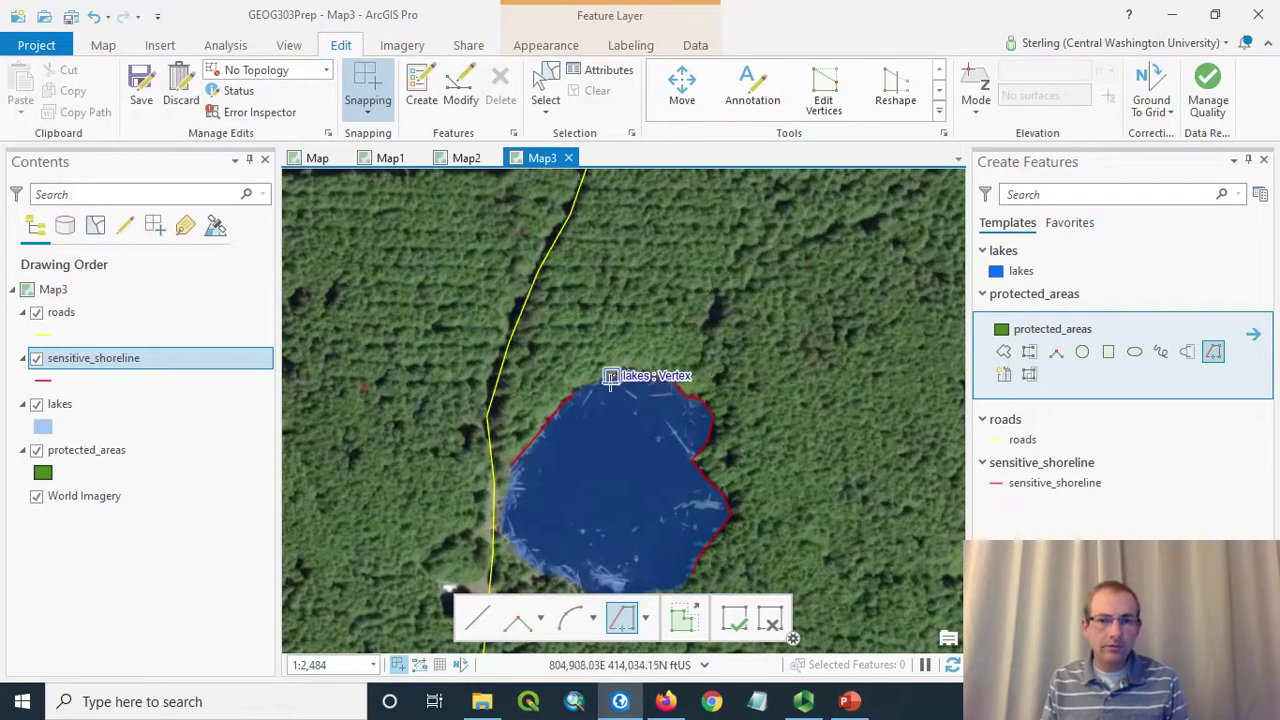
{"action": "left_click", "coordinate": [493, 483]}
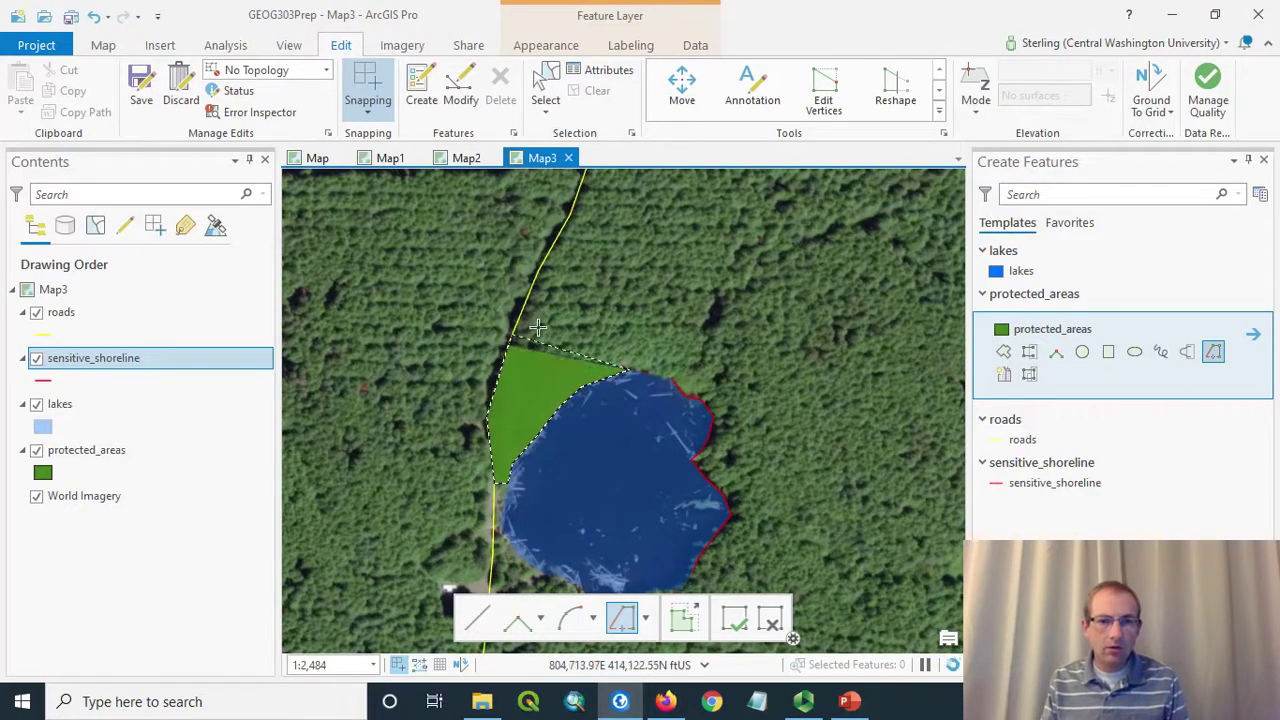
{"action": "scroll", "coordinate": [542, 278], "scroll_direction": "down", "scroll_amount": 3}
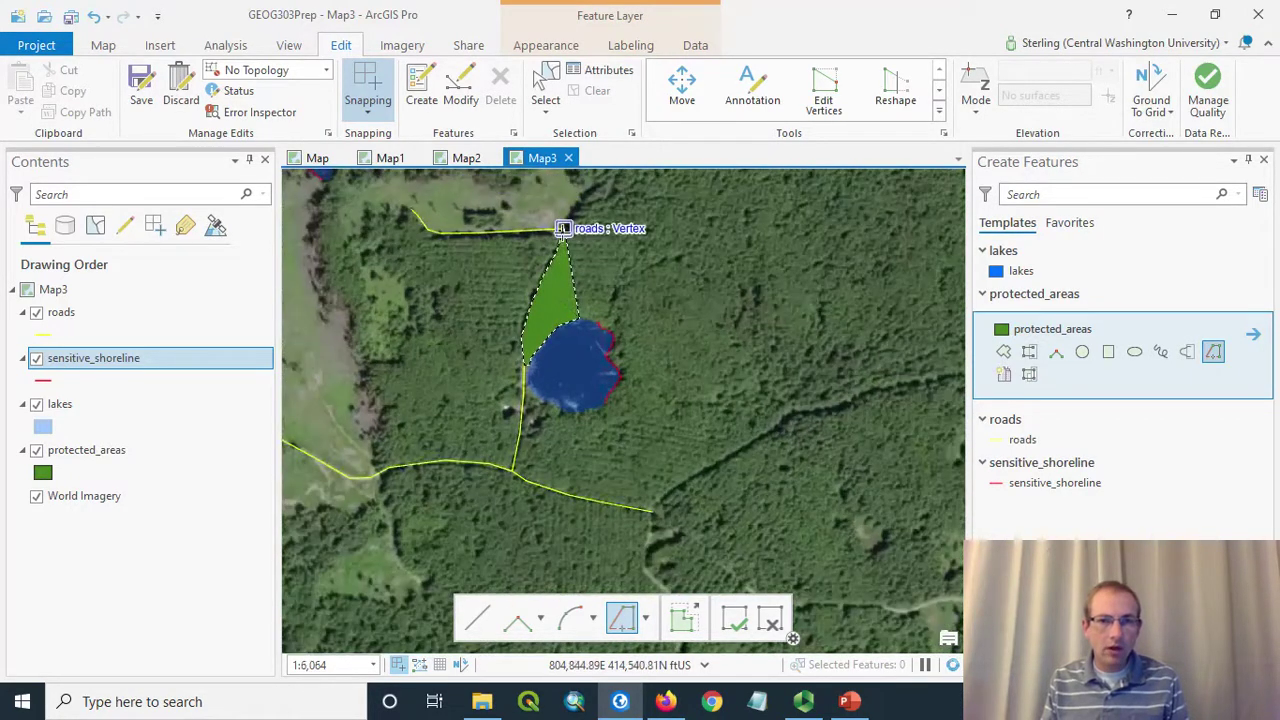
{"action": "scroll", "coordinate": [560, 230], "scroll_direction": "up", "scroll_amount": 2}
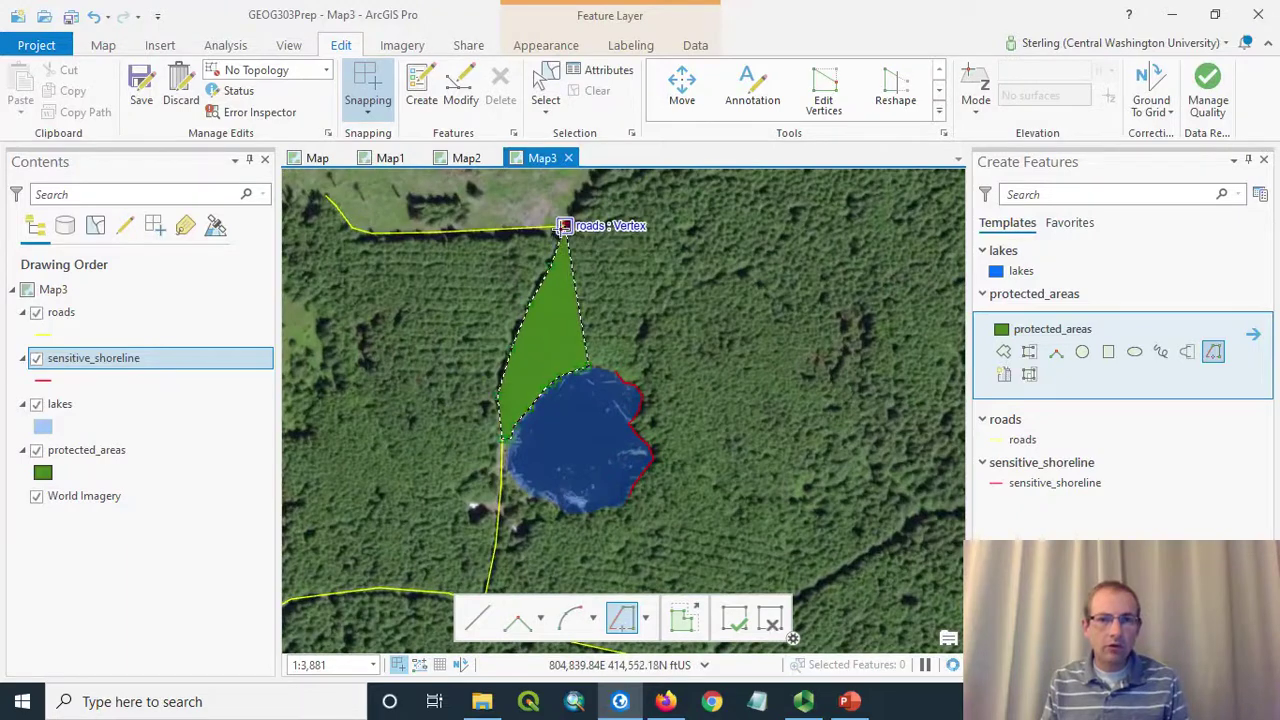
{"action": "left_click", "coordinate": [565, 228]}
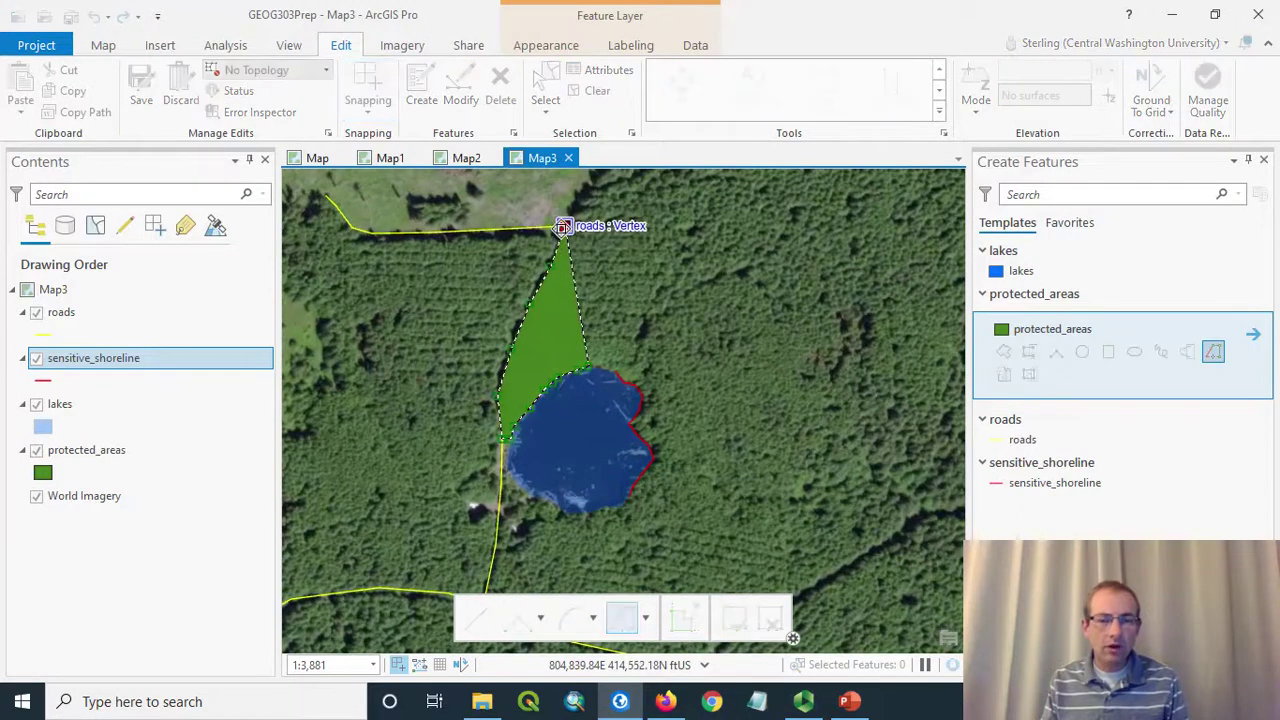
Switch to straight Line segments, add corners along the road and east side, and finish the polygon.
{"action": "right_click", "coordinate": [671, 226]}
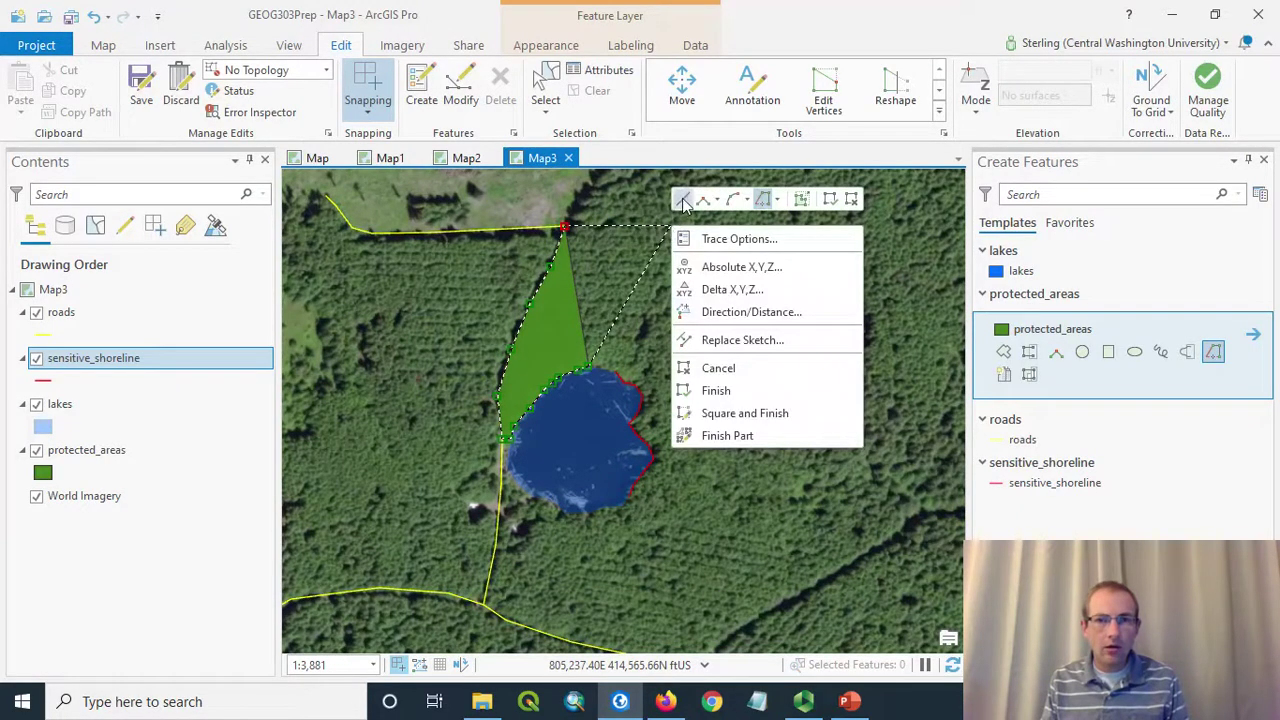
{"action": "left_click", "coordinate": [683, 201]}
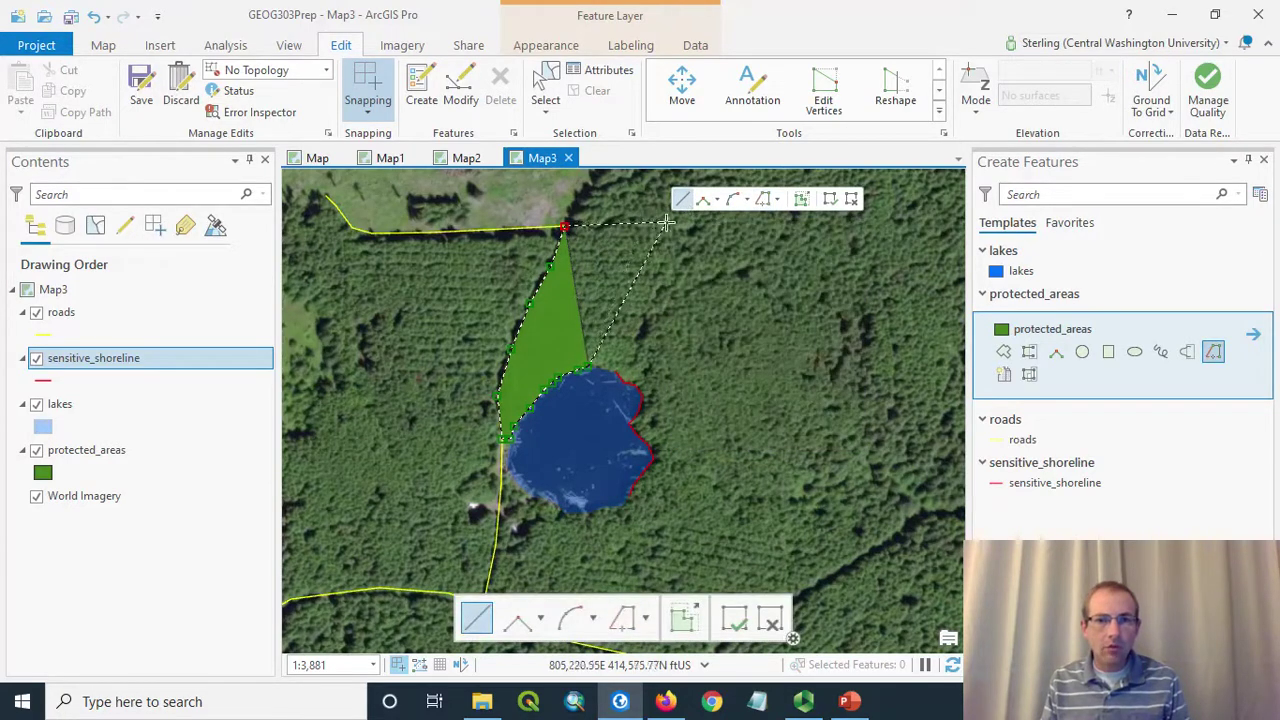
{"action": "left_click", "coordinate": [662, 226]}
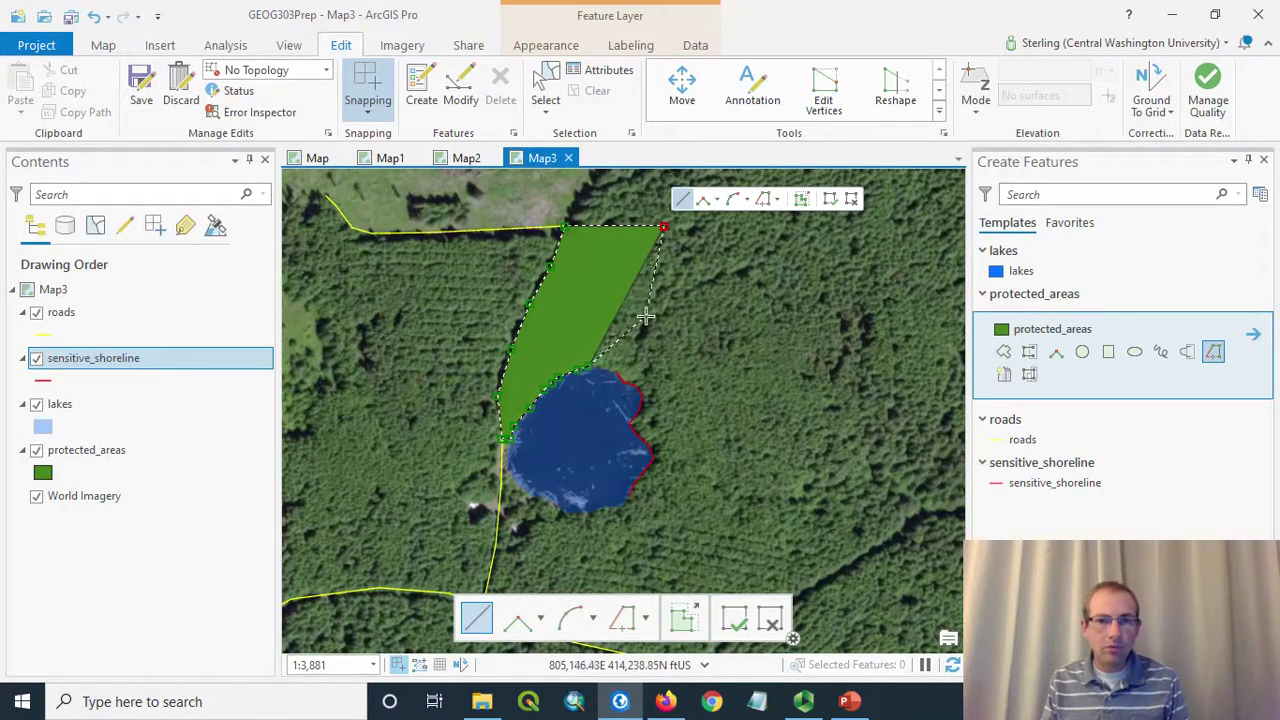
{"action": "left_click", "coordinate": [637, 350]}
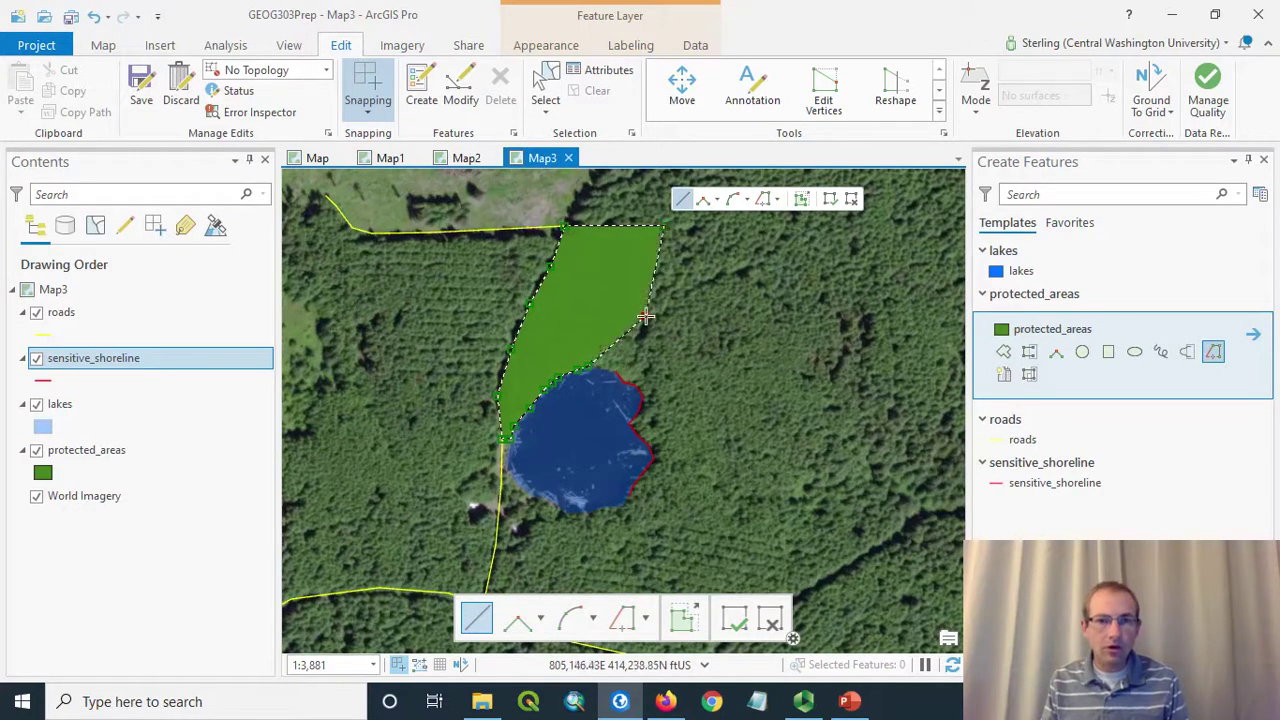
{"action": "left_click", "coordinate": [604, 345]}
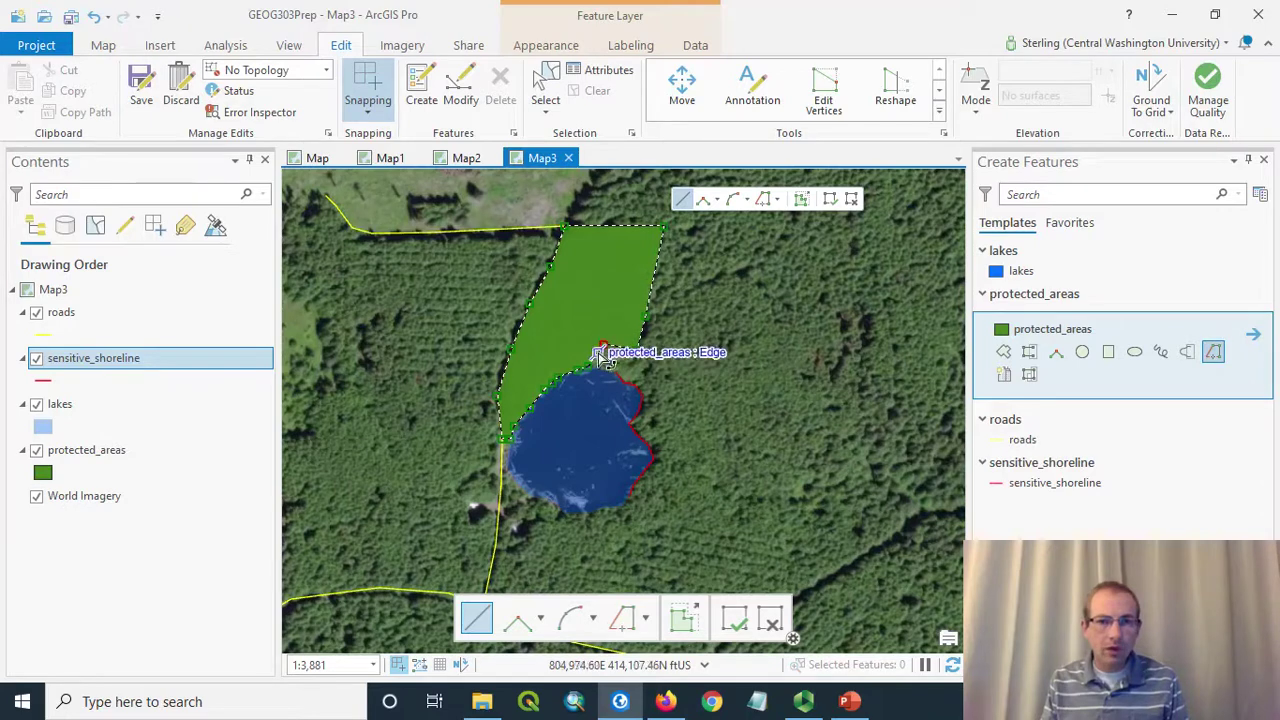
{"action": "double_click", "coordinate": [600, 355]}
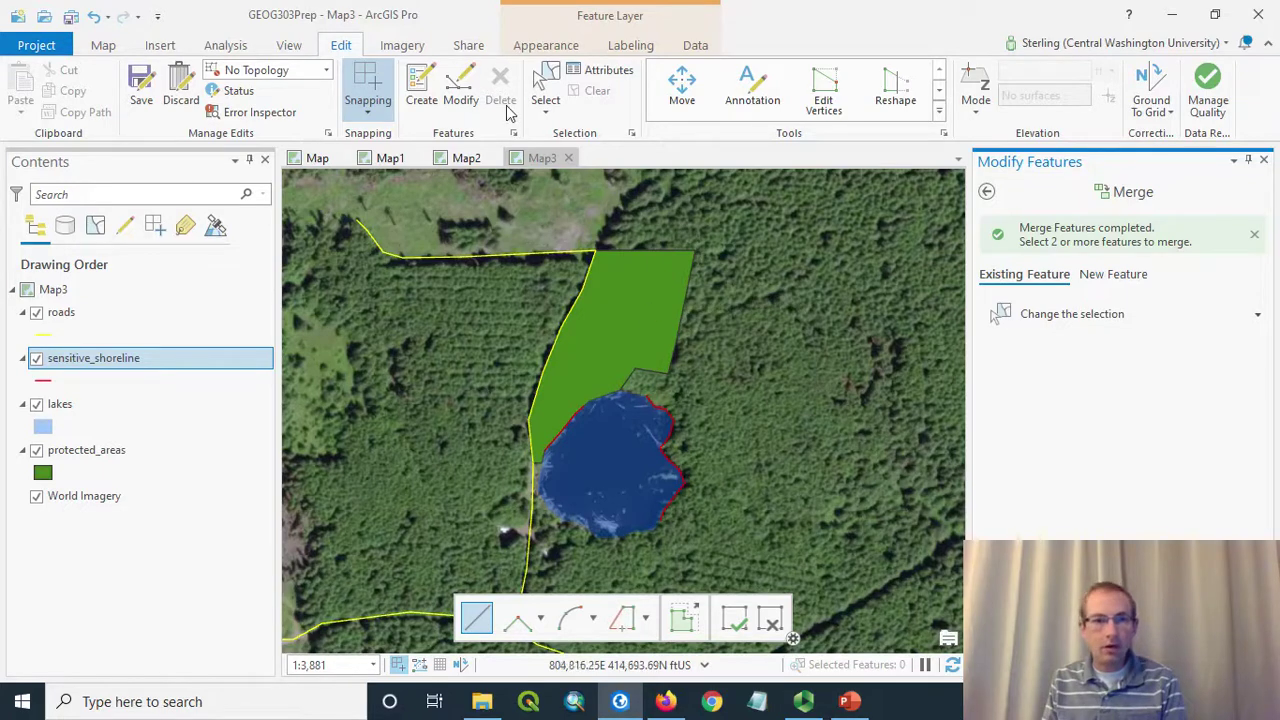
Select the new protected_areas polygon and return to the full Modify Features tool list.
{"action": "left_click", "coordinate": [548, 85]}
{"action": "left_click", "coordinate": [625, 330]}
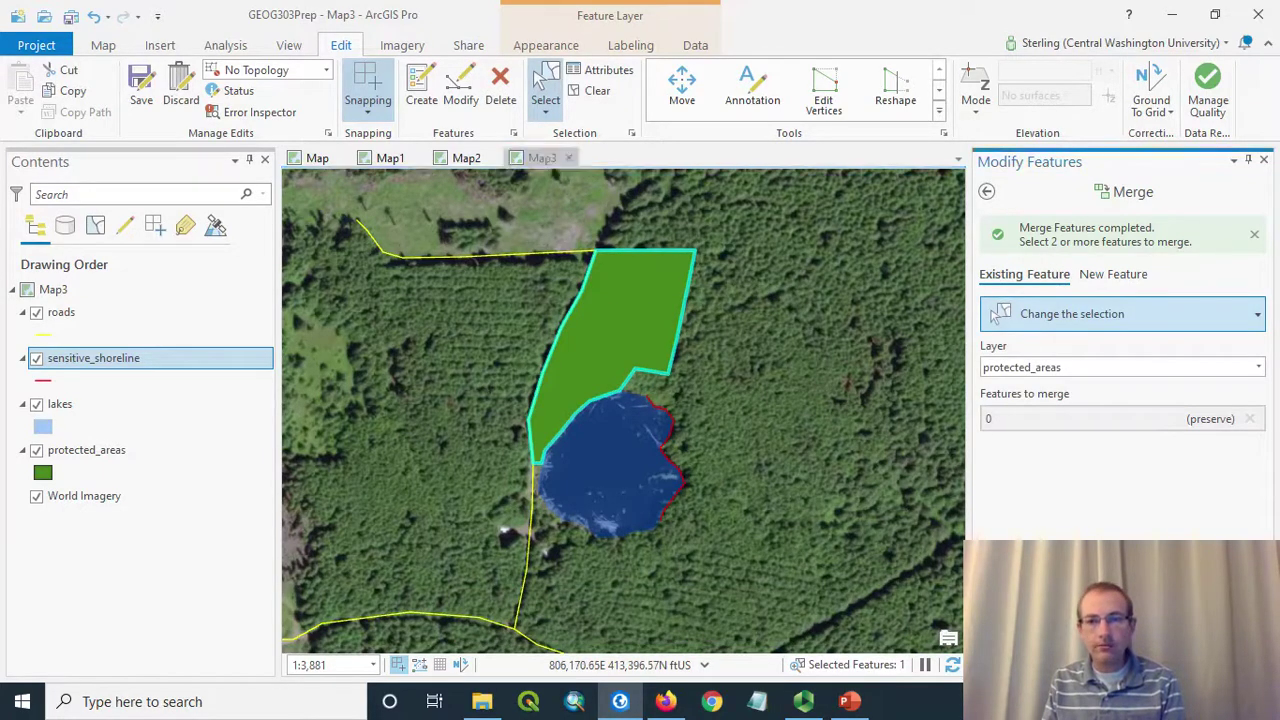
{"action": "left_click", "coordinate": [988, 193]}
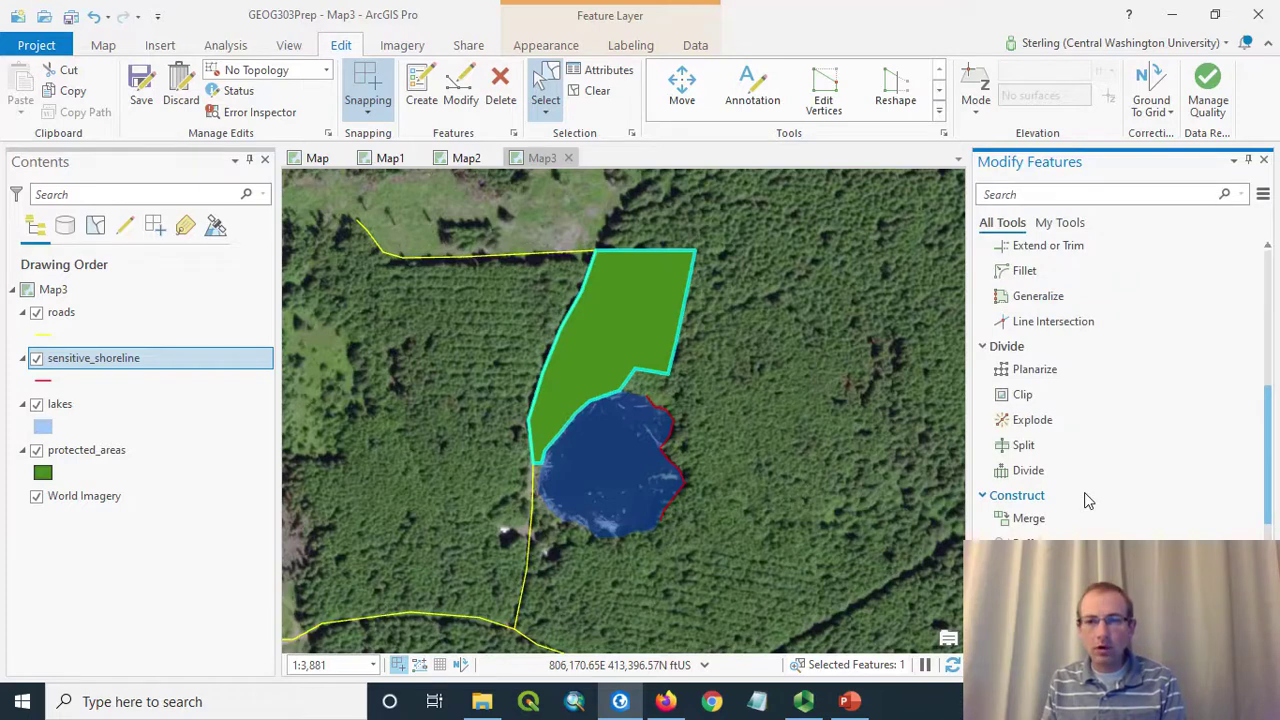
{"action": "scroll", "coordinate": [1086, 497], "scroll_direction": "down", "scroll_amount": 1}
{"action": "scroll", "coordinate": [1086, 497], "scroll_direction": "down", "scroll_amount": 1}
{"action": "scroll", "coordinate": [1080, 510], "scroll_direction": "up", "scroll_amount": 5}
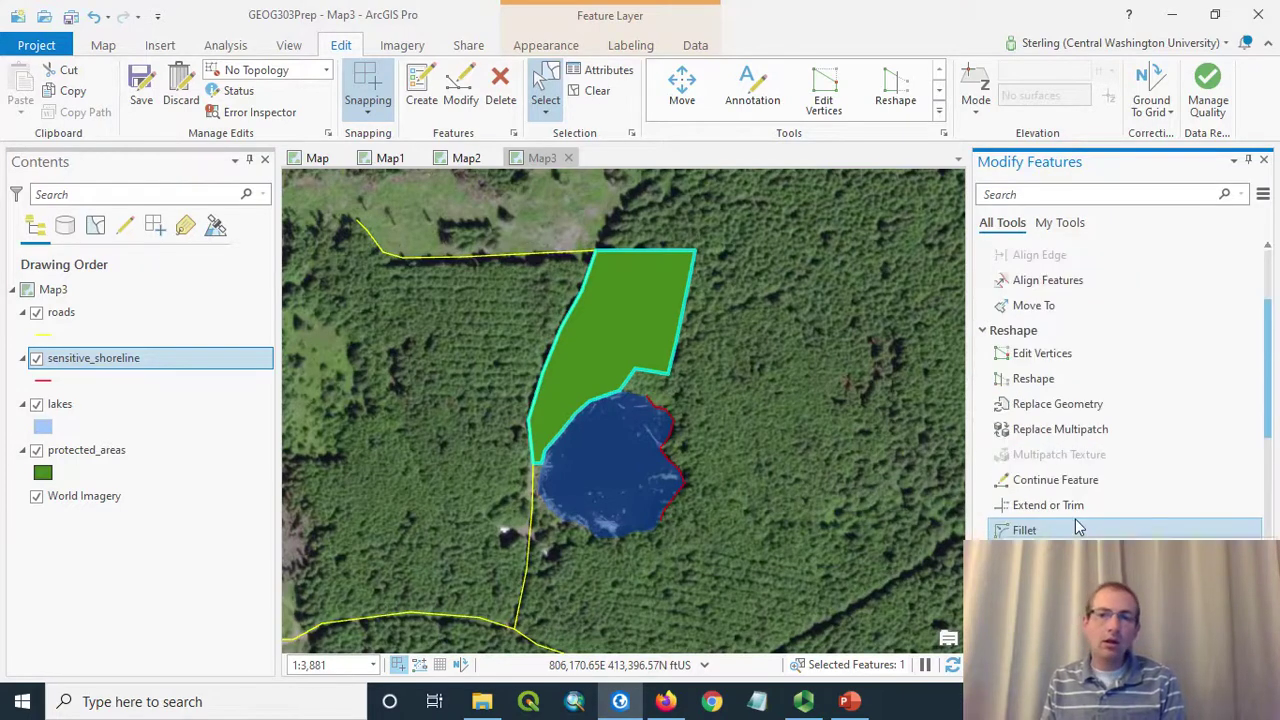
Use Continue Feature to cut a four-cornered hole inside the new protected-area polygon and commit it.
{"action": "left_click", "coordinate": [1074, 492]}
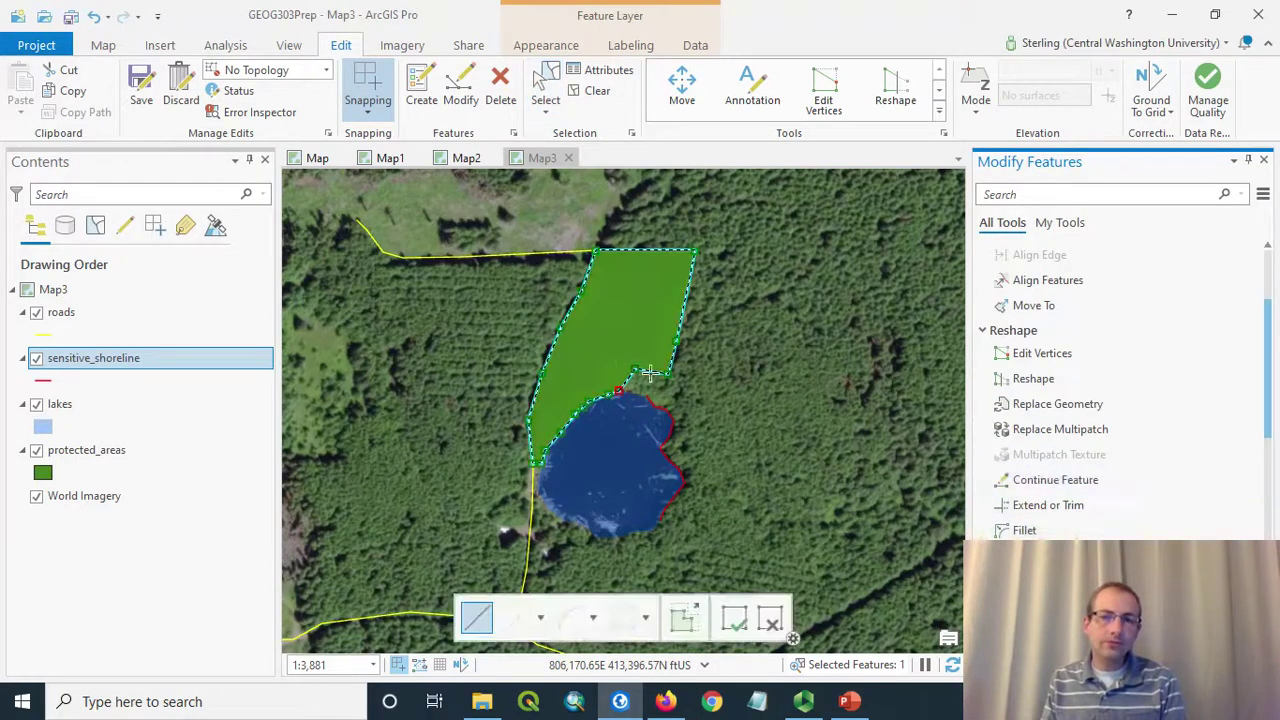
{"action": "left_click", "coordinate": [591, 343]}
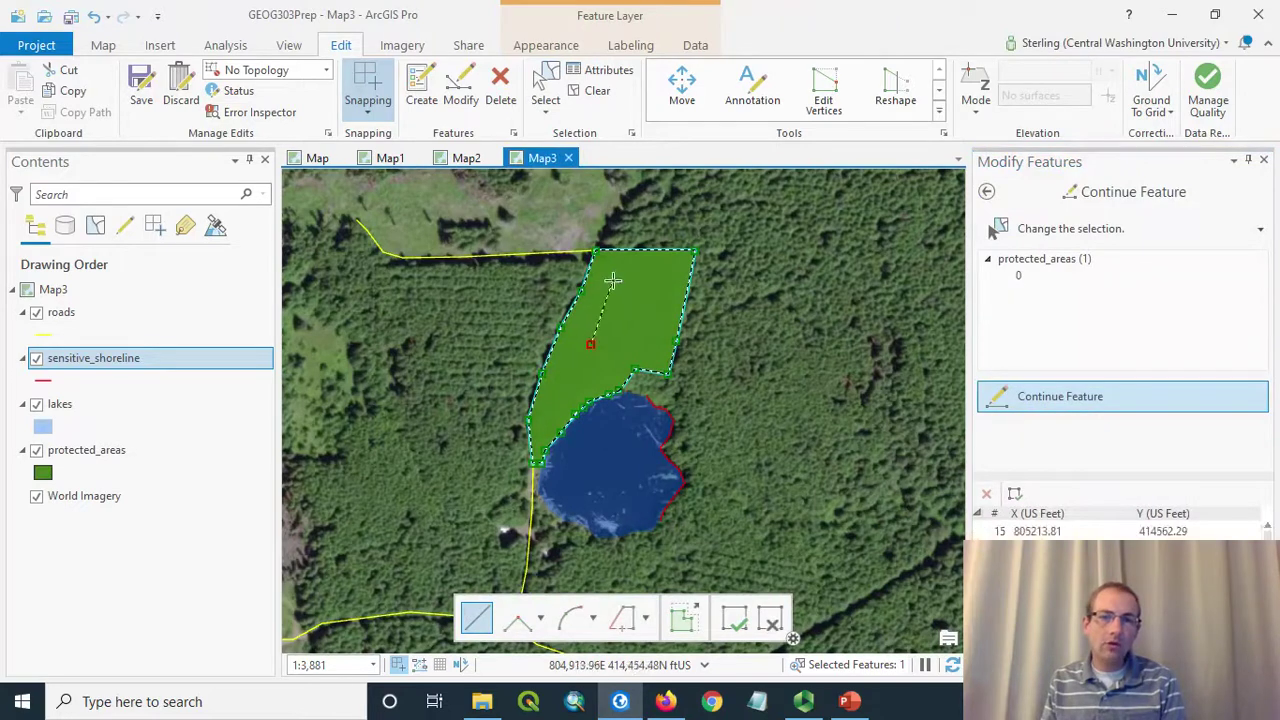
{"action": "left_click", "coordinate": [612, 280]}
{"action": "left_click", "coordinate": [650, 282]}
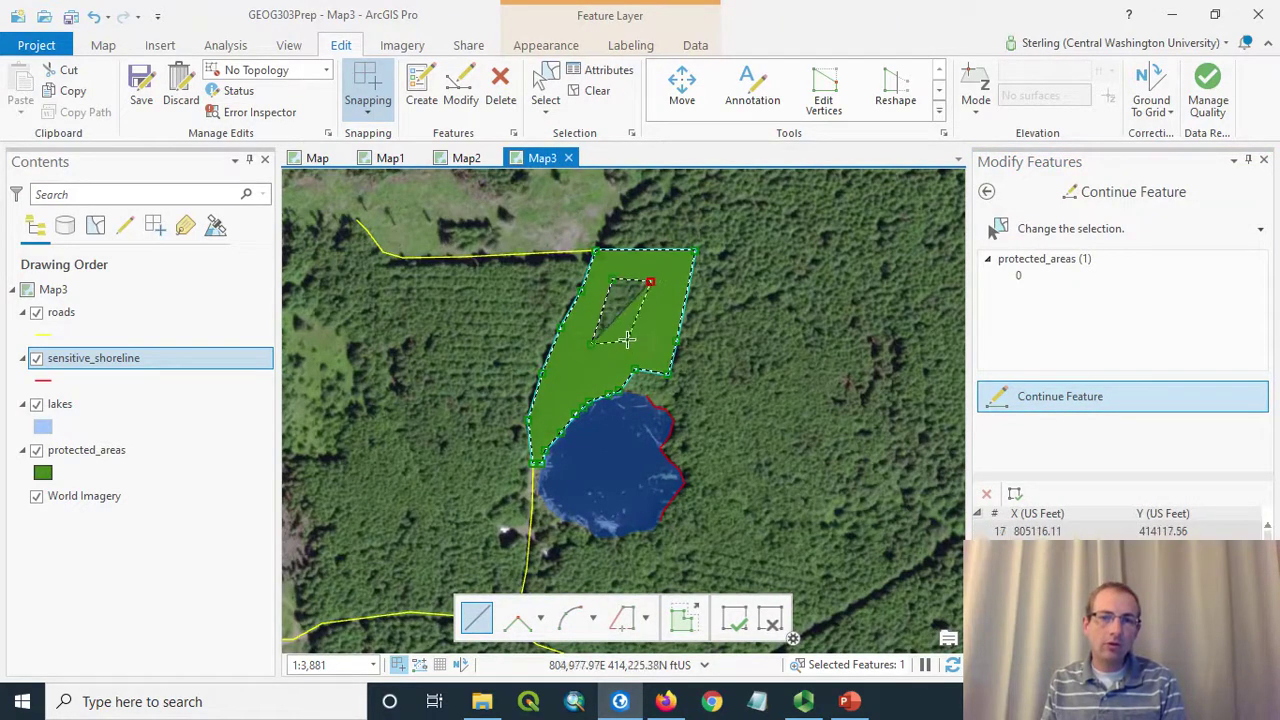
{"action": "double_click", "coordinate": [626, 340]}
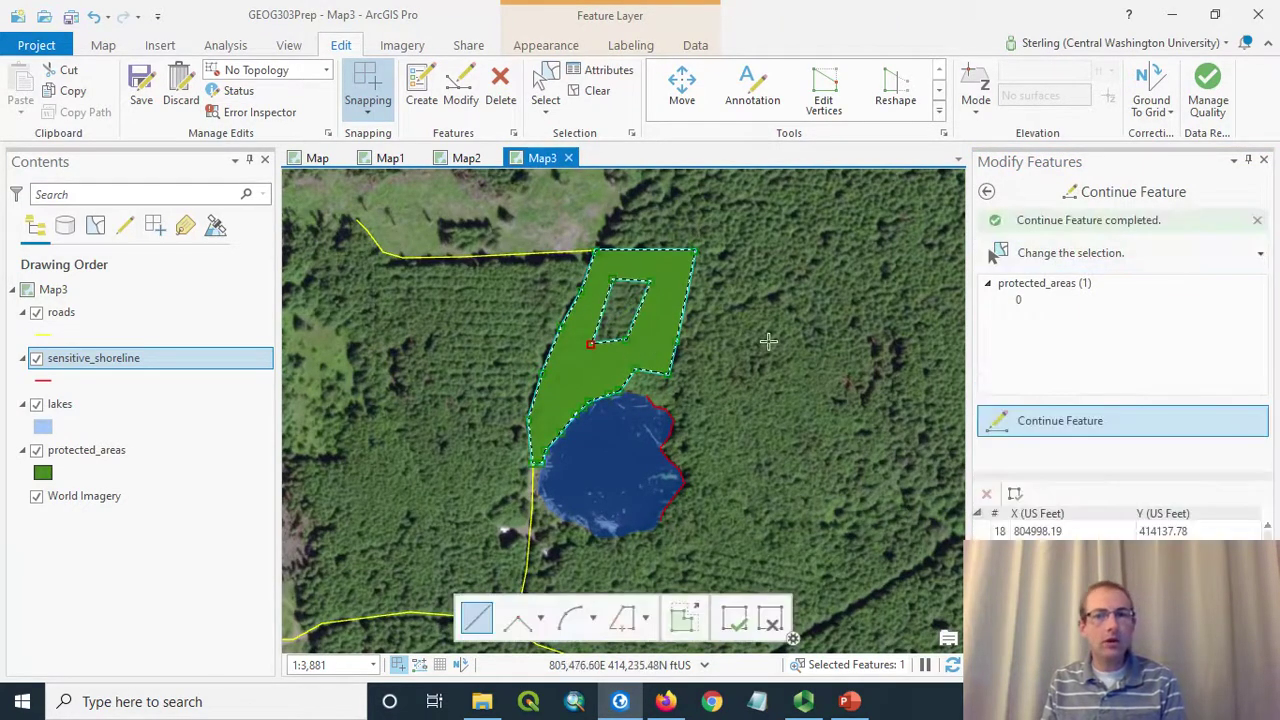
{"action": "left_click", "coordinate": [734, 620]}
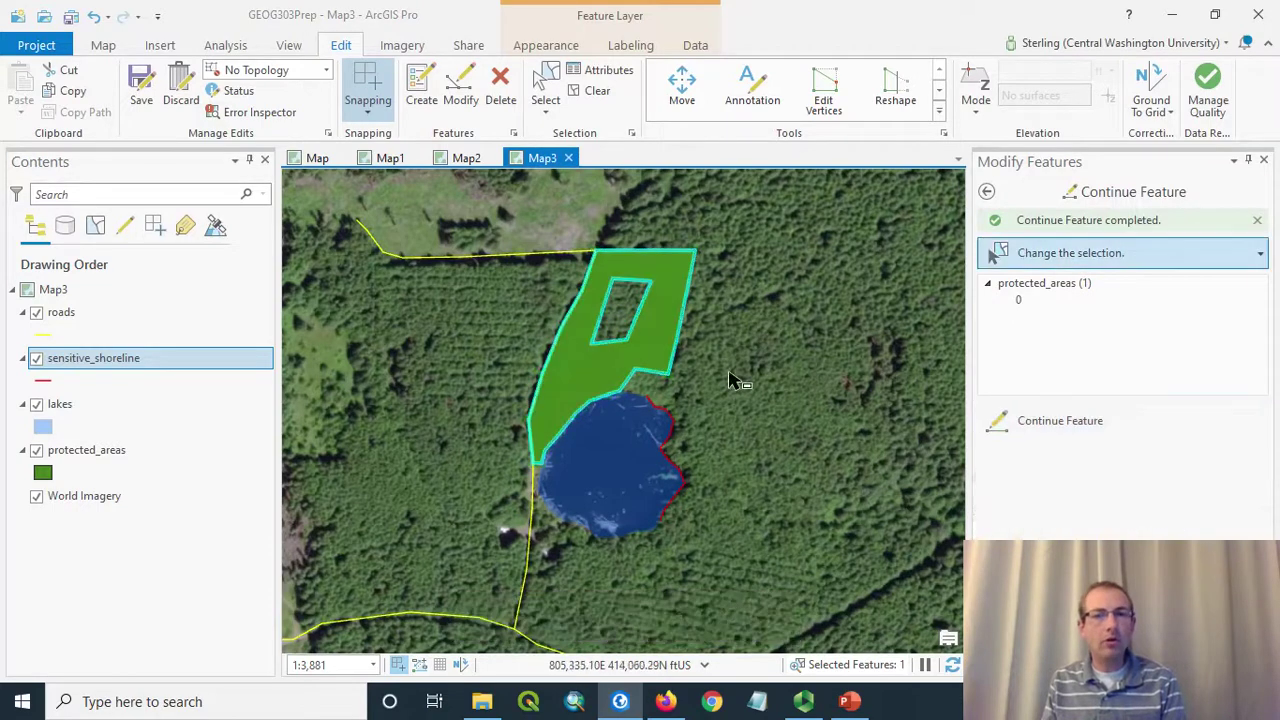
Sketch a rectangular protected_areas polygon snapped to the holed polygon's east edge, finishing with F2.
{"action": "left_click", "coordinate": [992, 256]}
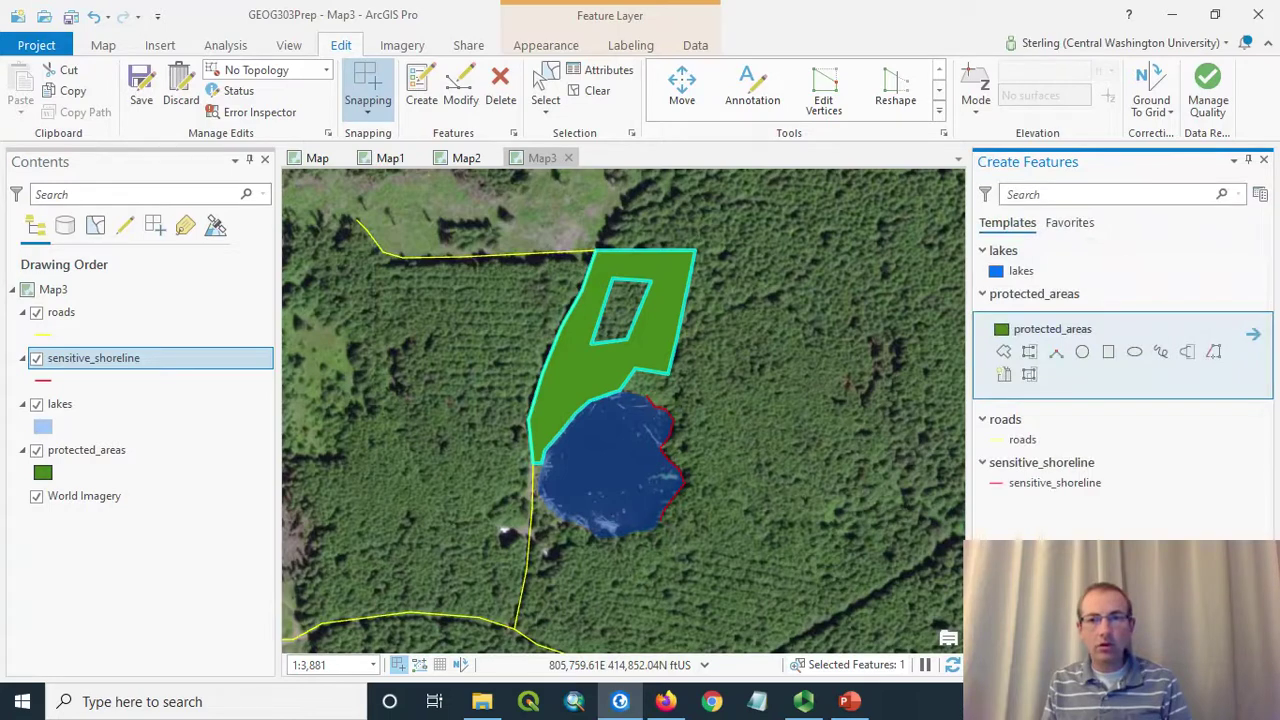
{"action": "left_click", "coordinate": [1030, 355]}
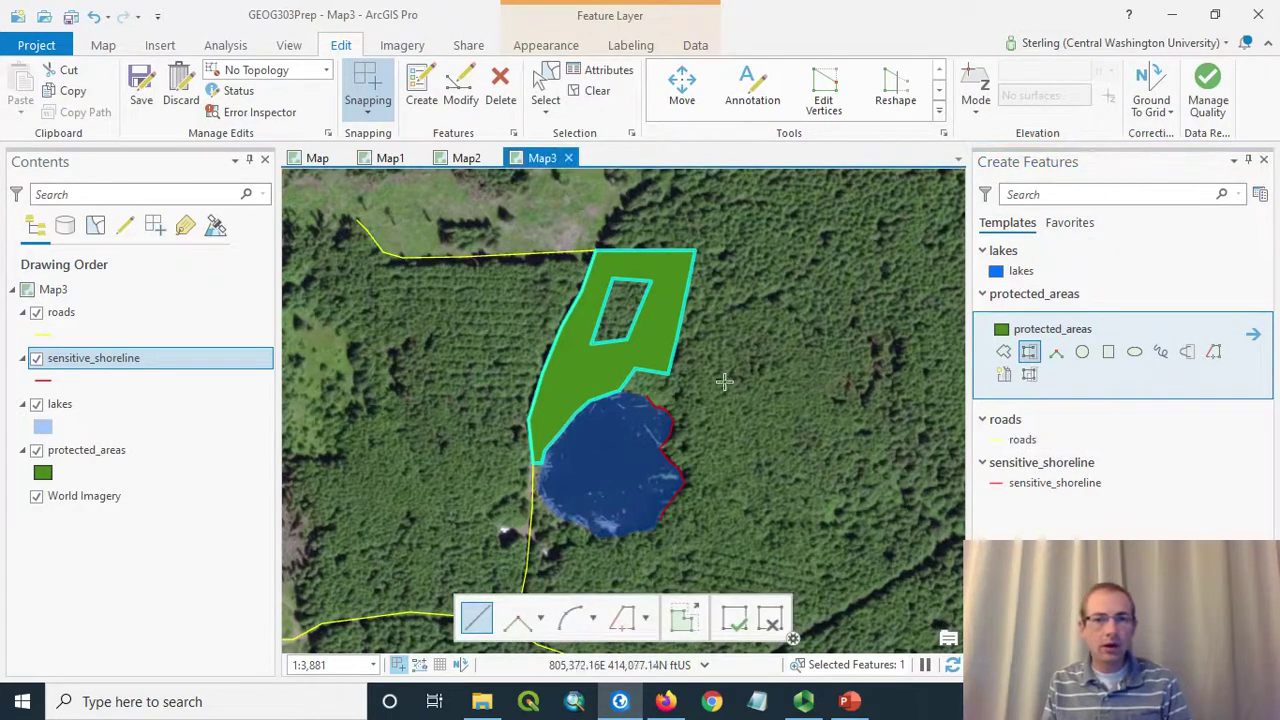
{"action": "left_click", "coordinate": [654, 341]}
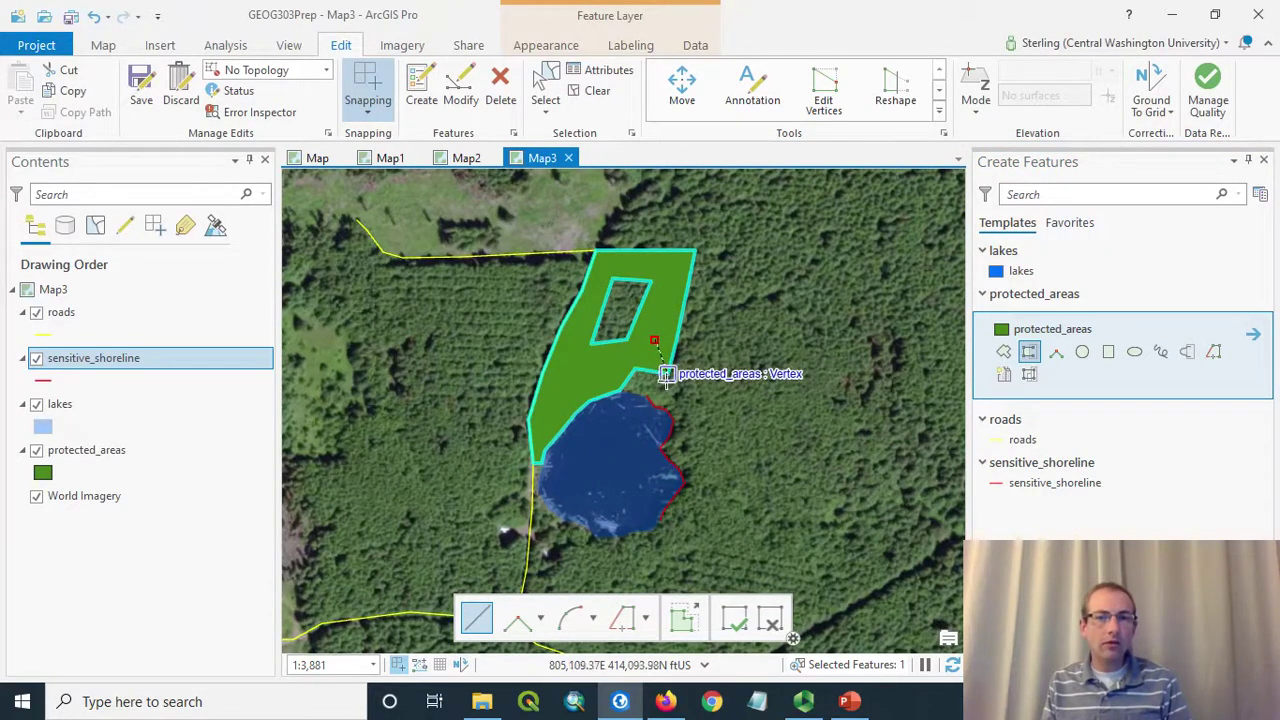
{"action": "left_click", "coordinate": [667, 375]}
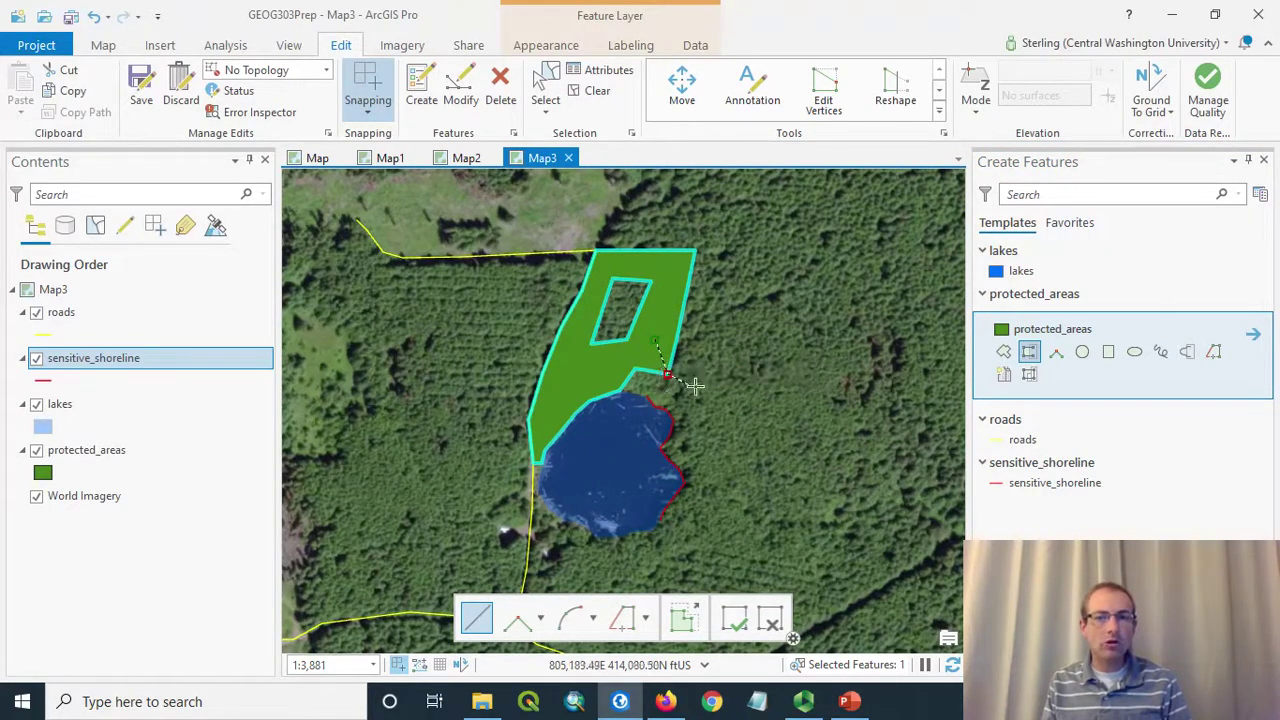
{"action": "left_click", "coordinate": [823, 393]}
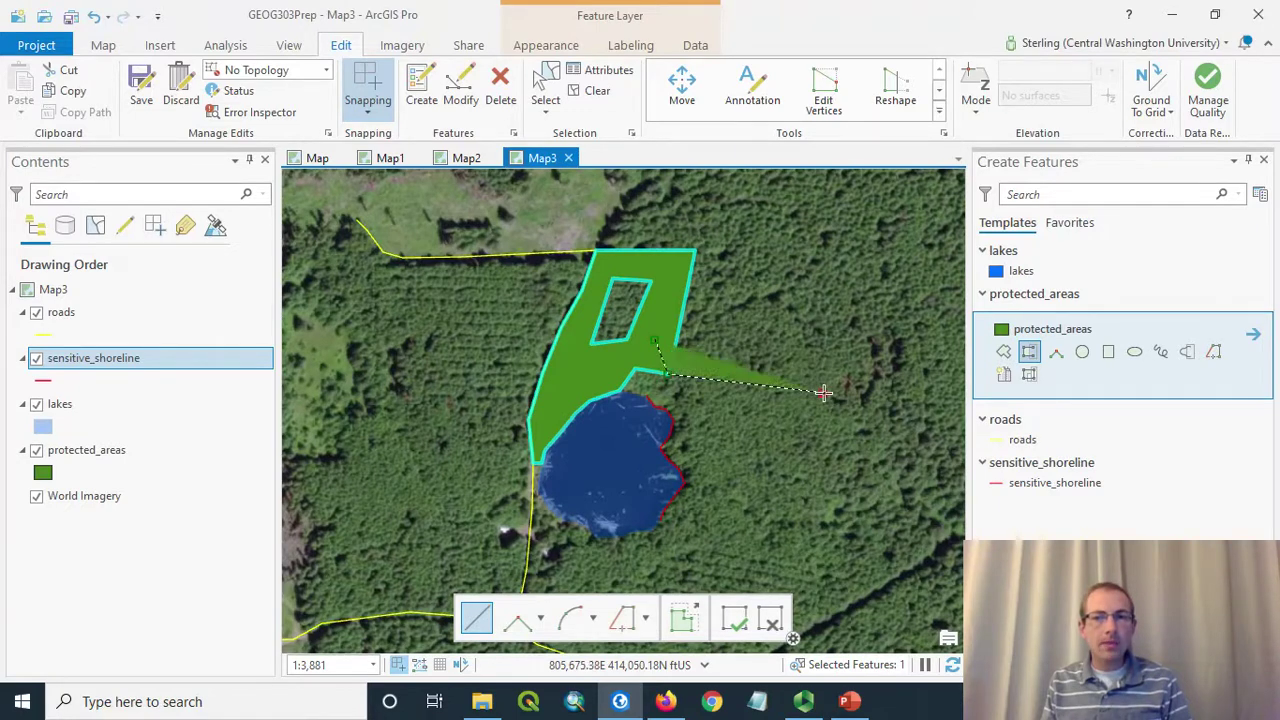
{"action": "left_click", "coordinate": [849, 251]}
{"action": "left_click", "coordinate": [693, 251]}
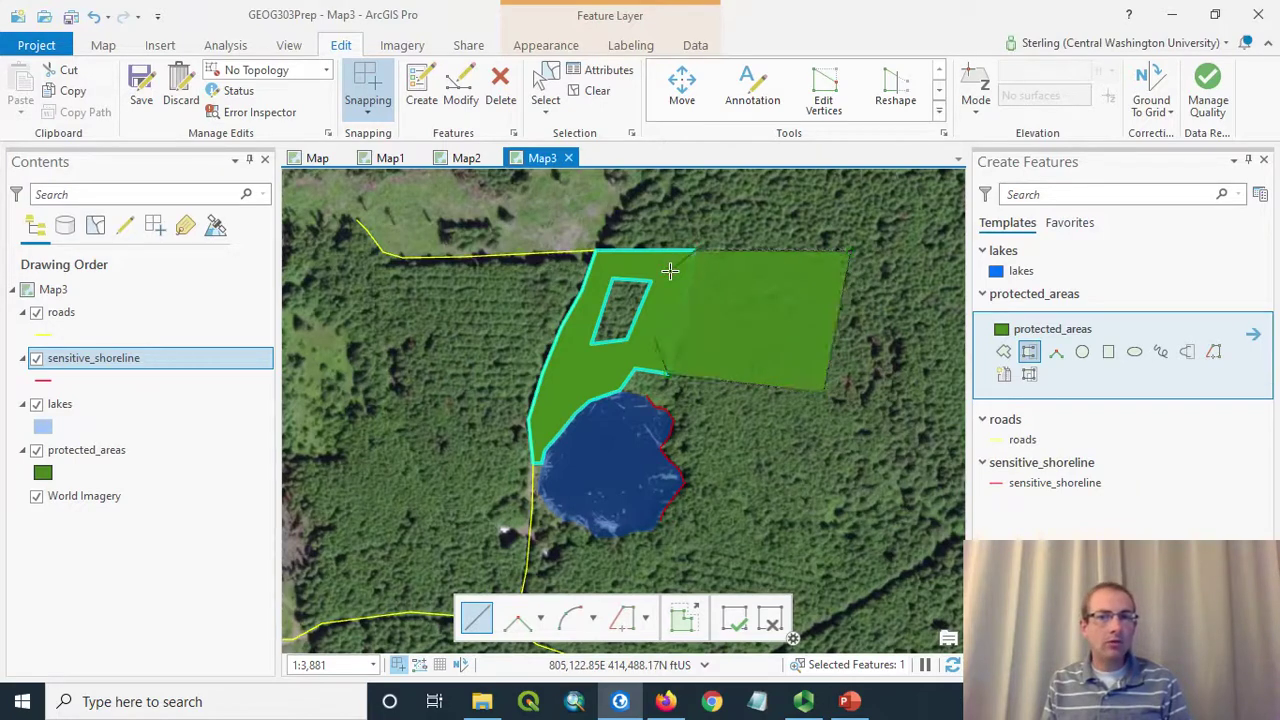
{"action": "key", "text": "F2"}
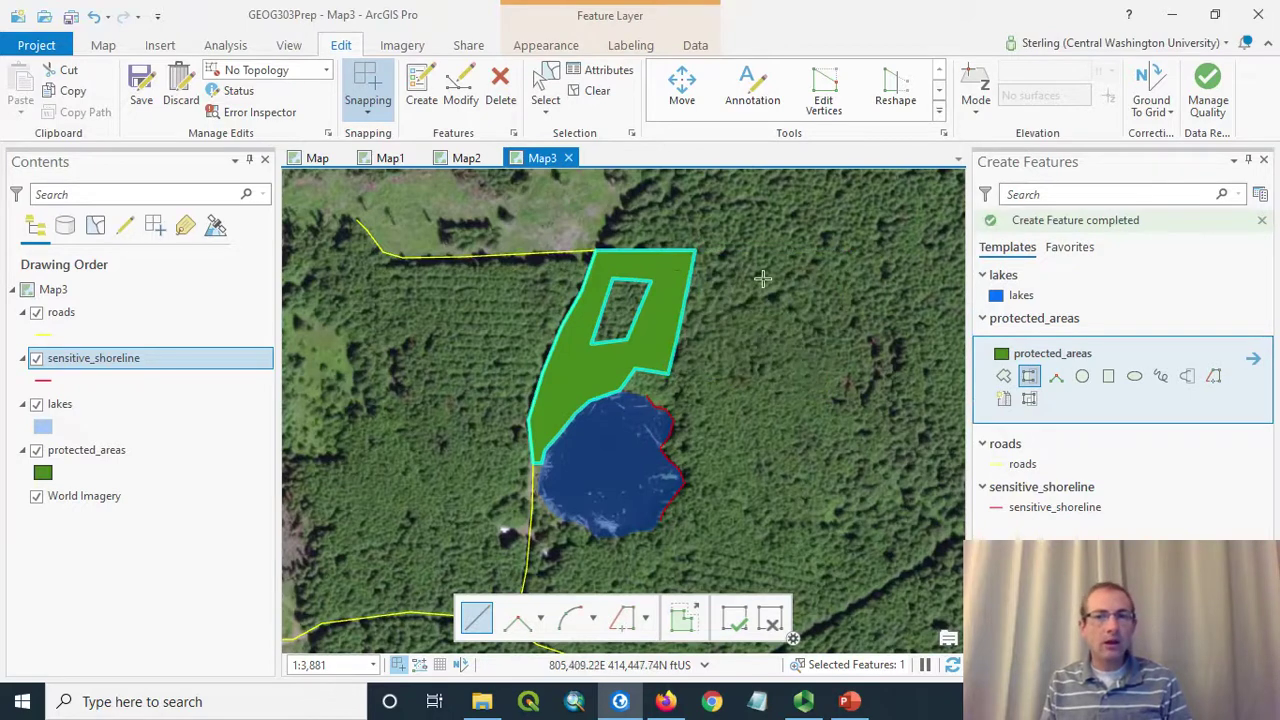
Select the new right-hand rectangular polygon on the map.
{"action": "scroll", "coordinate": [770, 285], "scroll_direction": "up", "scroll_amount": 2}
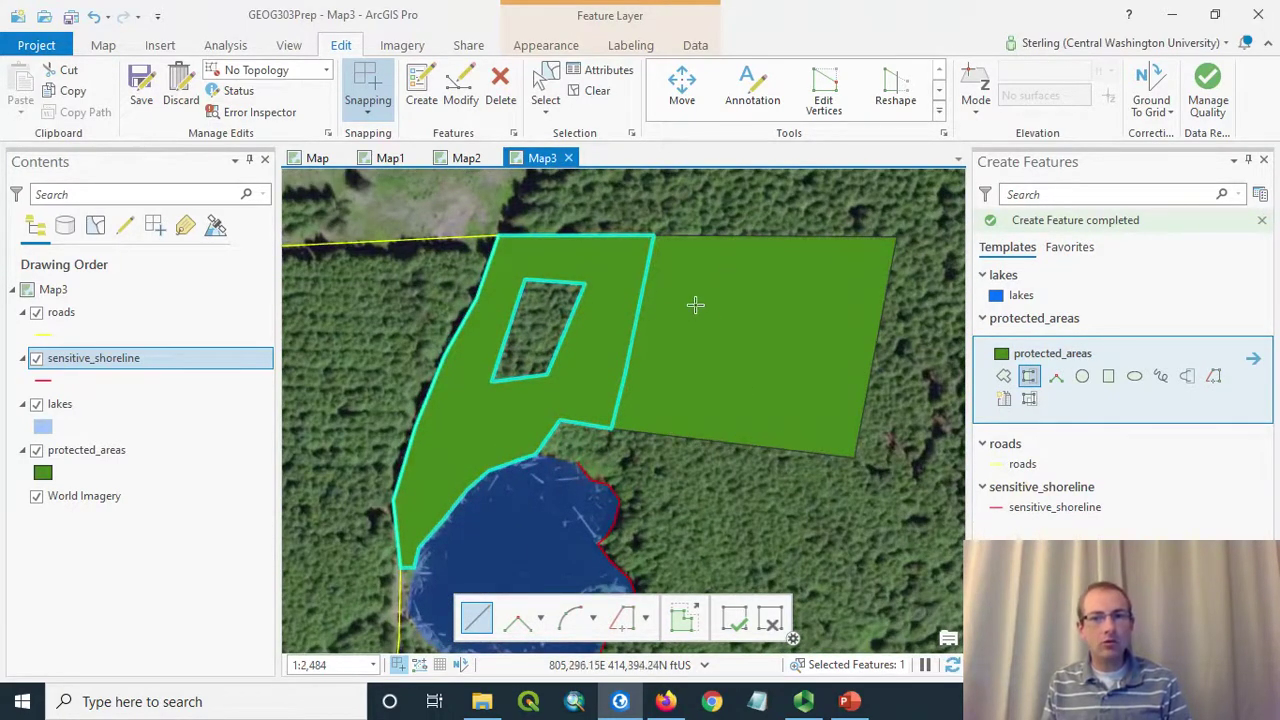
{"action": "left_click", "coordinate": [552, 90]}
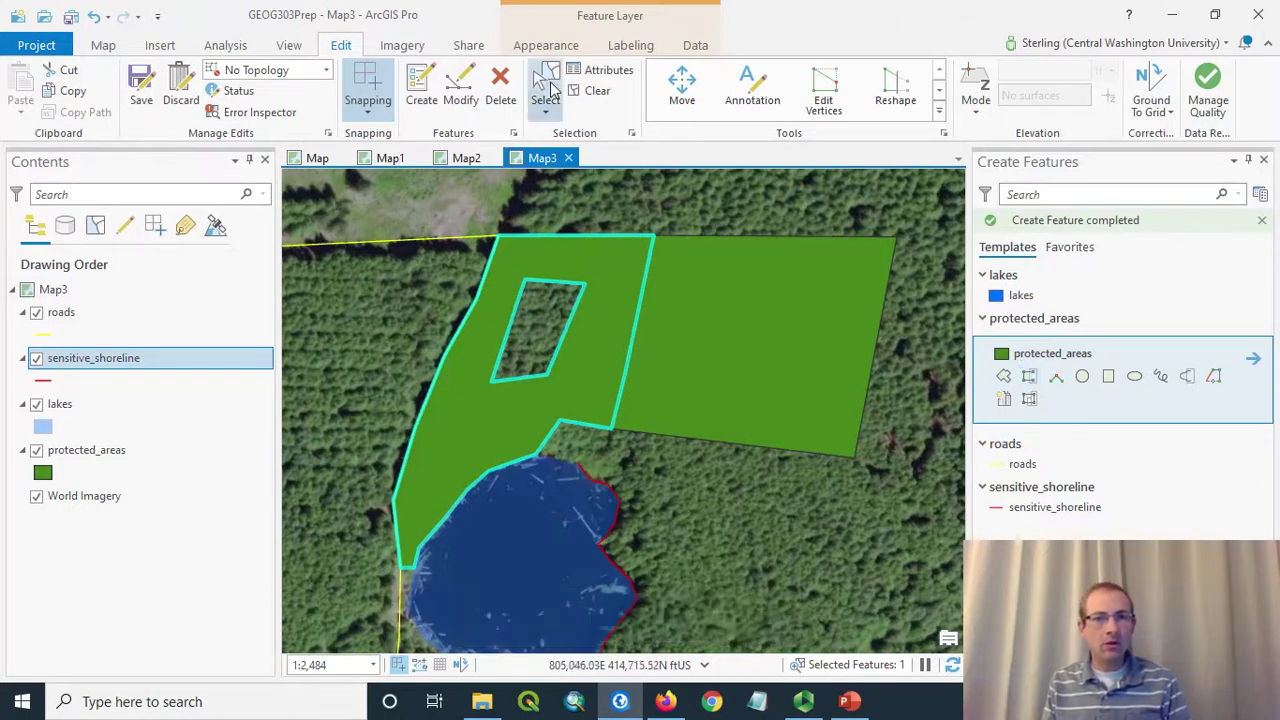
{"action": "left_click", "coordinate": [715, 338]}
{"action": "left_click", "coordinate": [628, 320]}
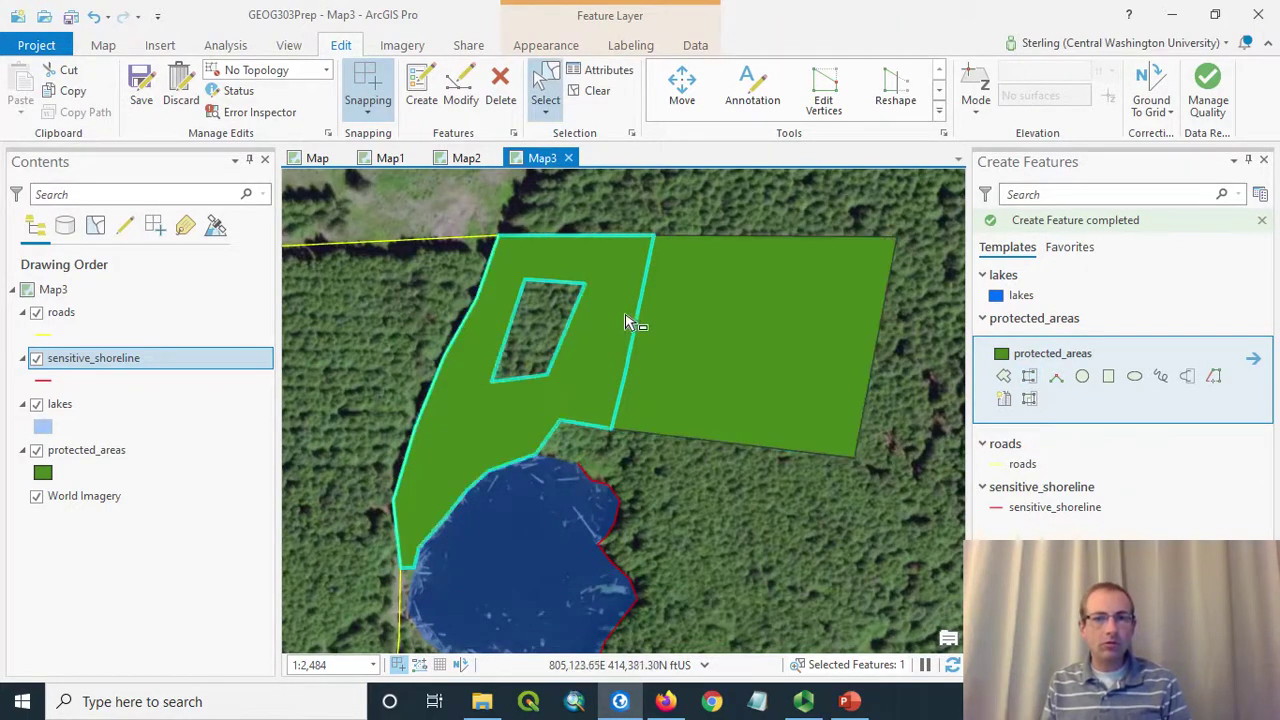
{"action": "left_click", "coordinate": [795, 320]}
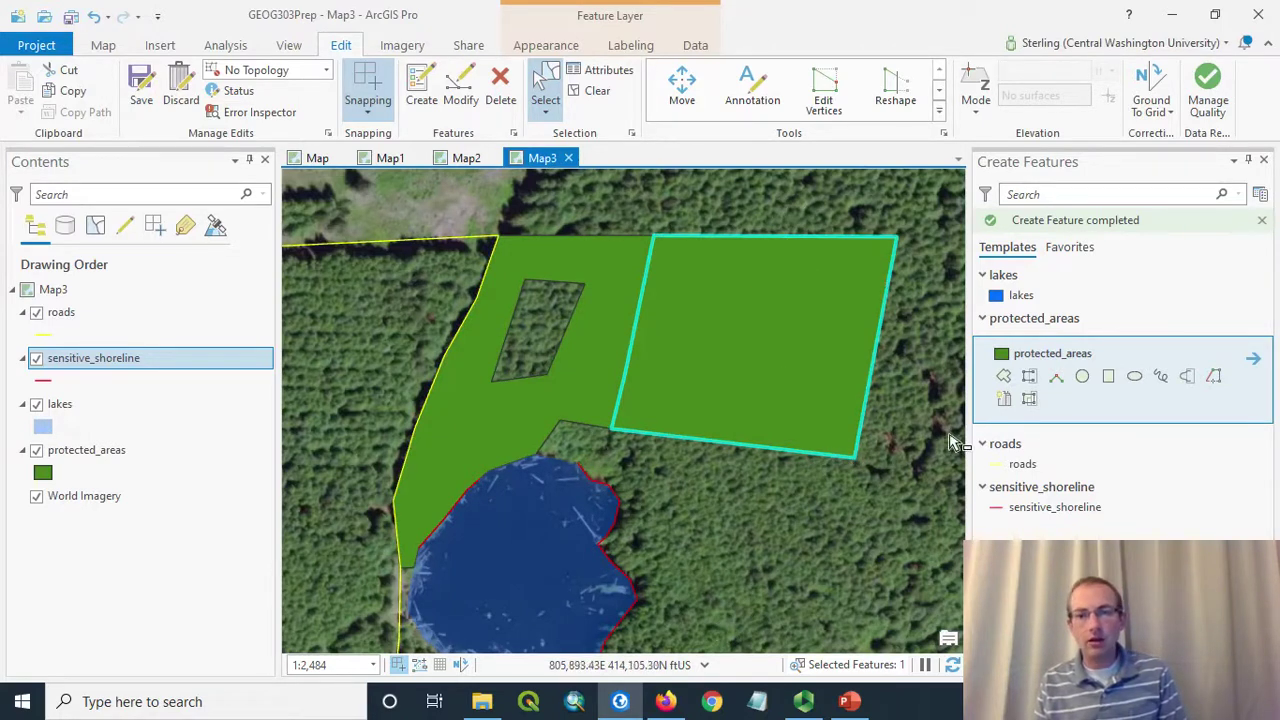
Split the eastern rectangle in two with a north–south cut line, then clear the selection.
{"action": "left_click", "coordinate": [940, 115]}
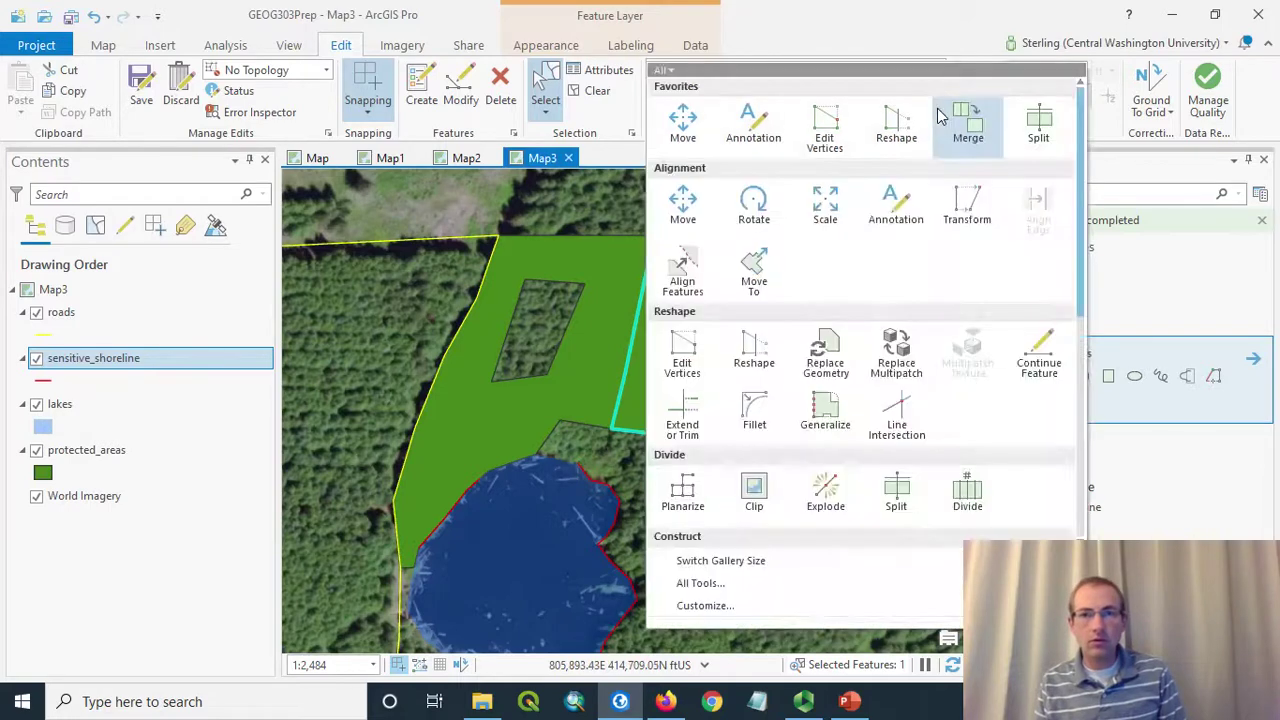
{"action": "key", "text": "Escape"}
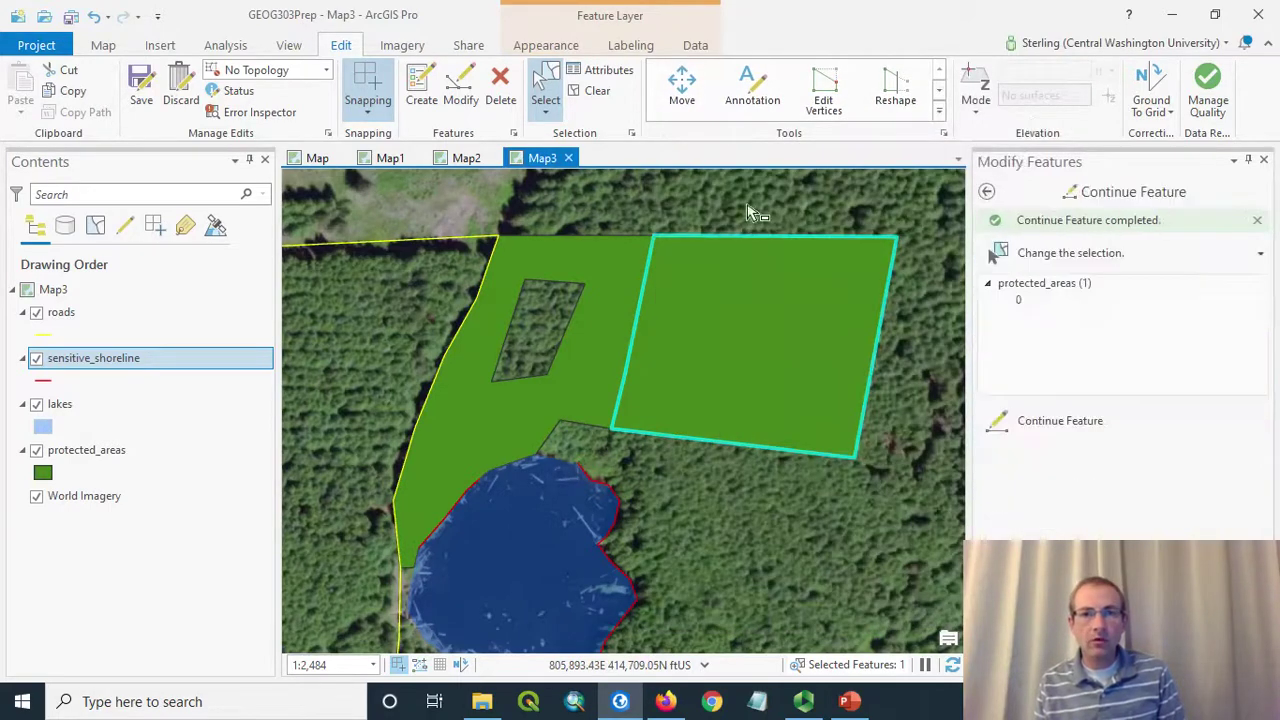
{"action": "left_click", "coordinate": [784, 190]}
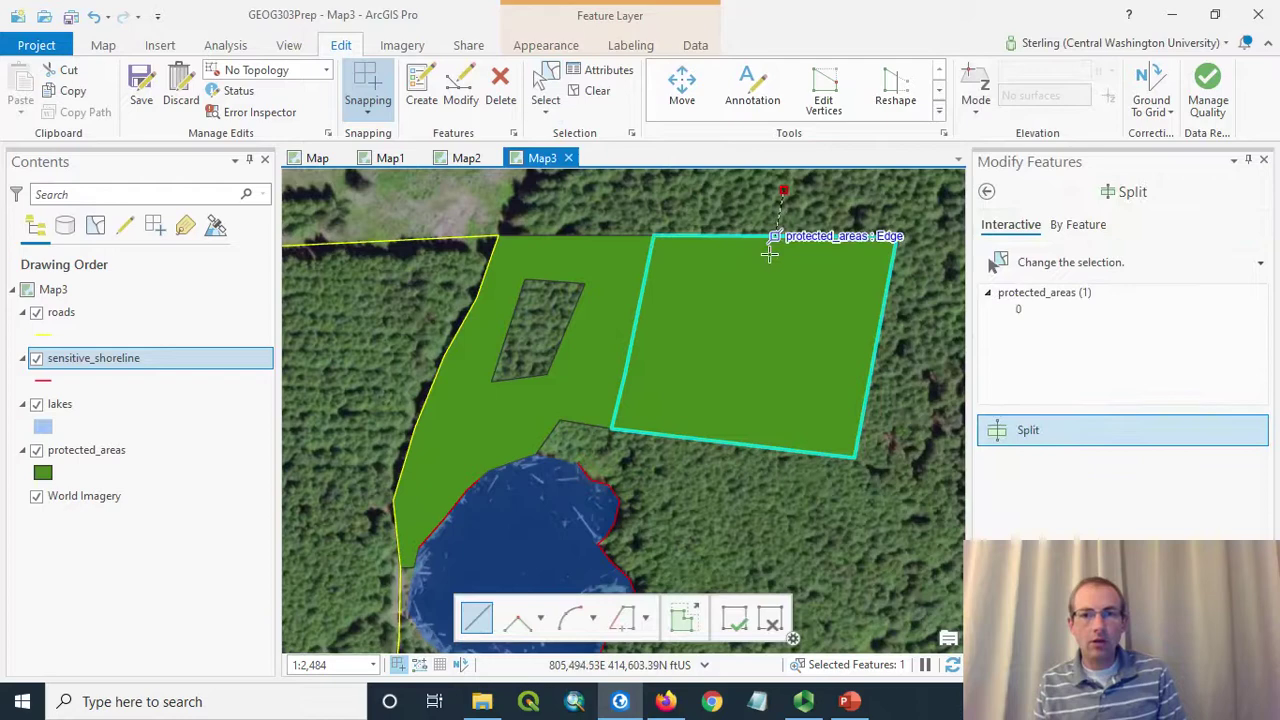
{"action": "double_click", "coordinate": [735, 478]}
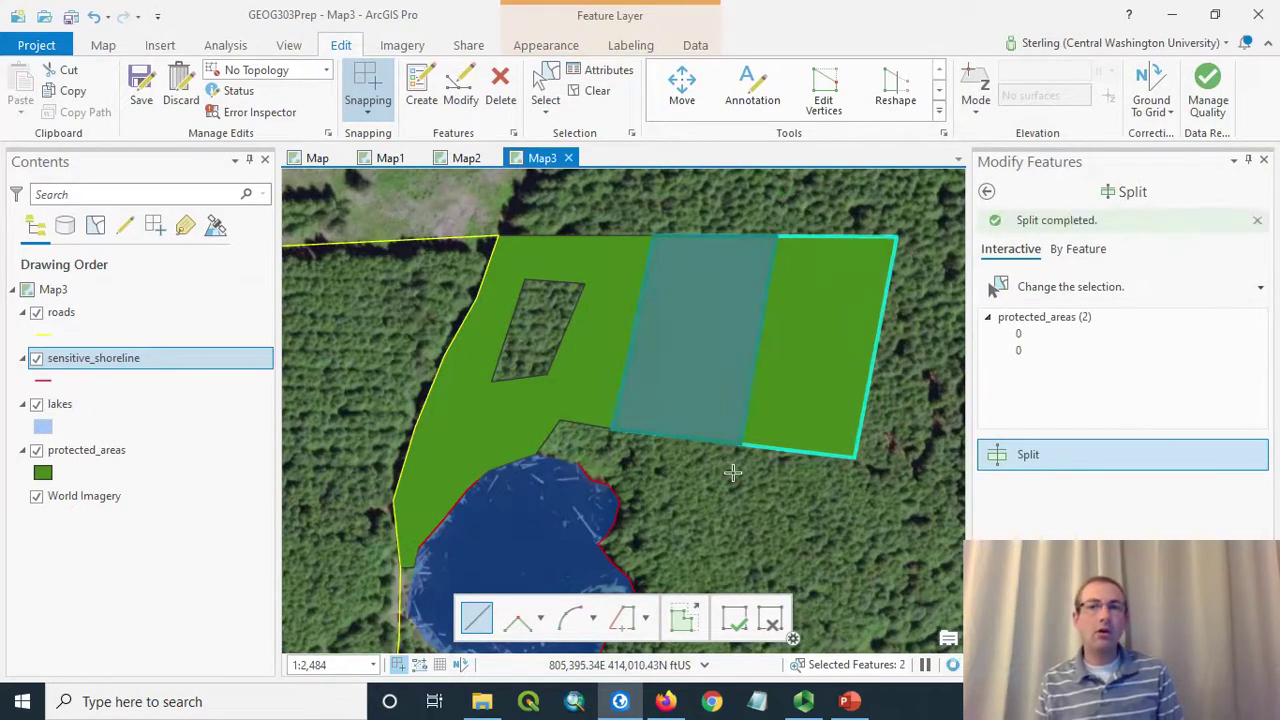
{"action": "left_click", "coordinate": [597, 91]}
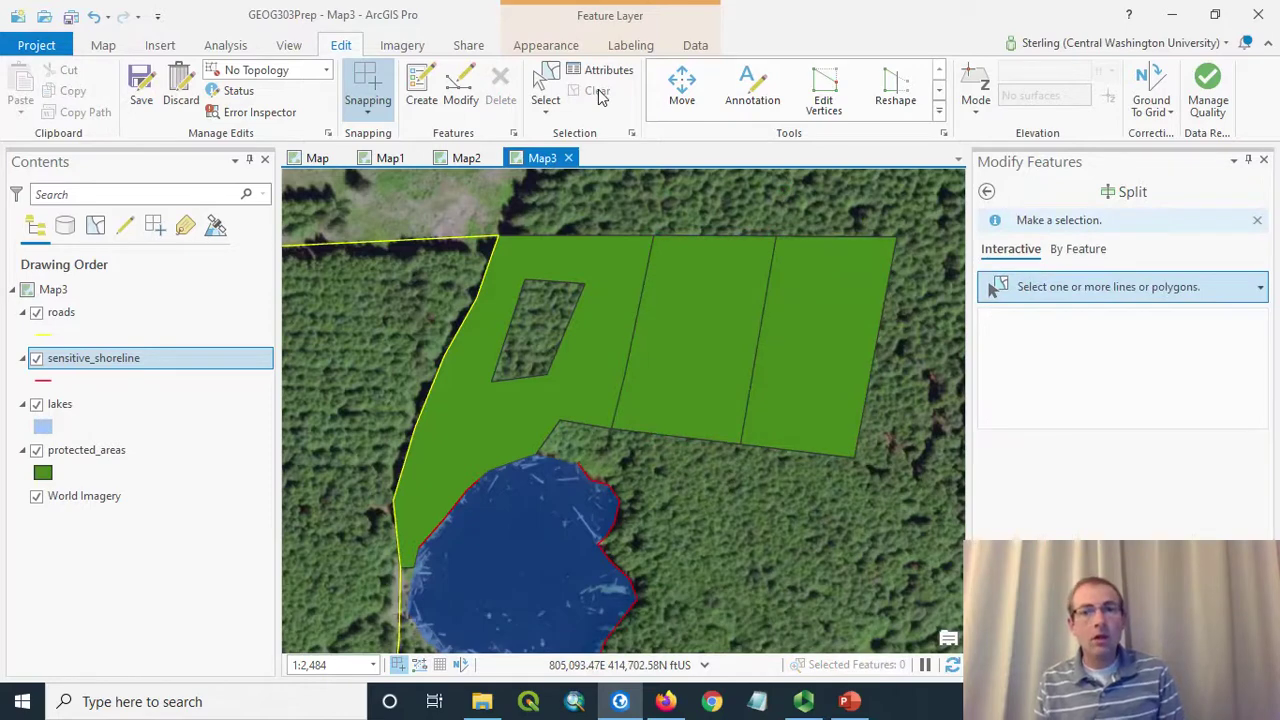
Pan to the roads west of the lake and select the road along the protected area's west edge.
{"action": "scroll", "coordinate": [340, 324], "scroll_direction": "down", "scroll_amount": 2}
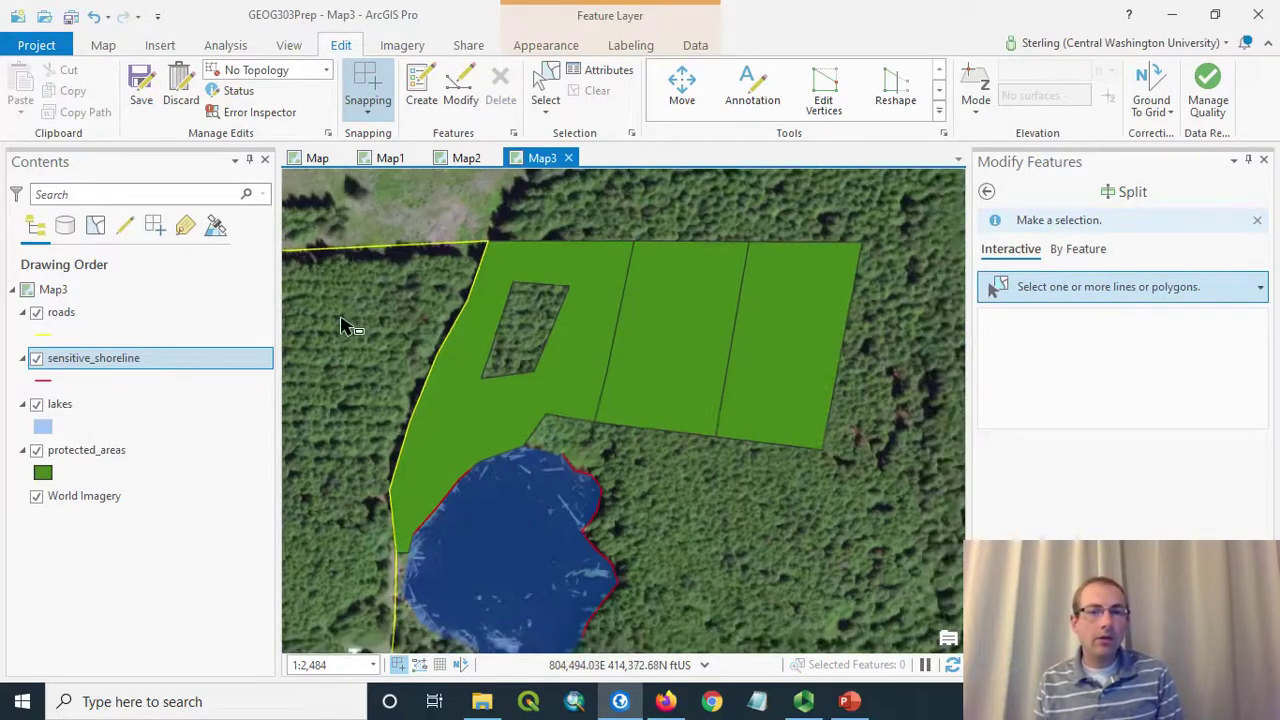
{"action": "left_click_drag", "start_coordinate": [345, 324], "coordinate": [609, 289]}
{"action": "left_click", "coordinate": [545, 100]}
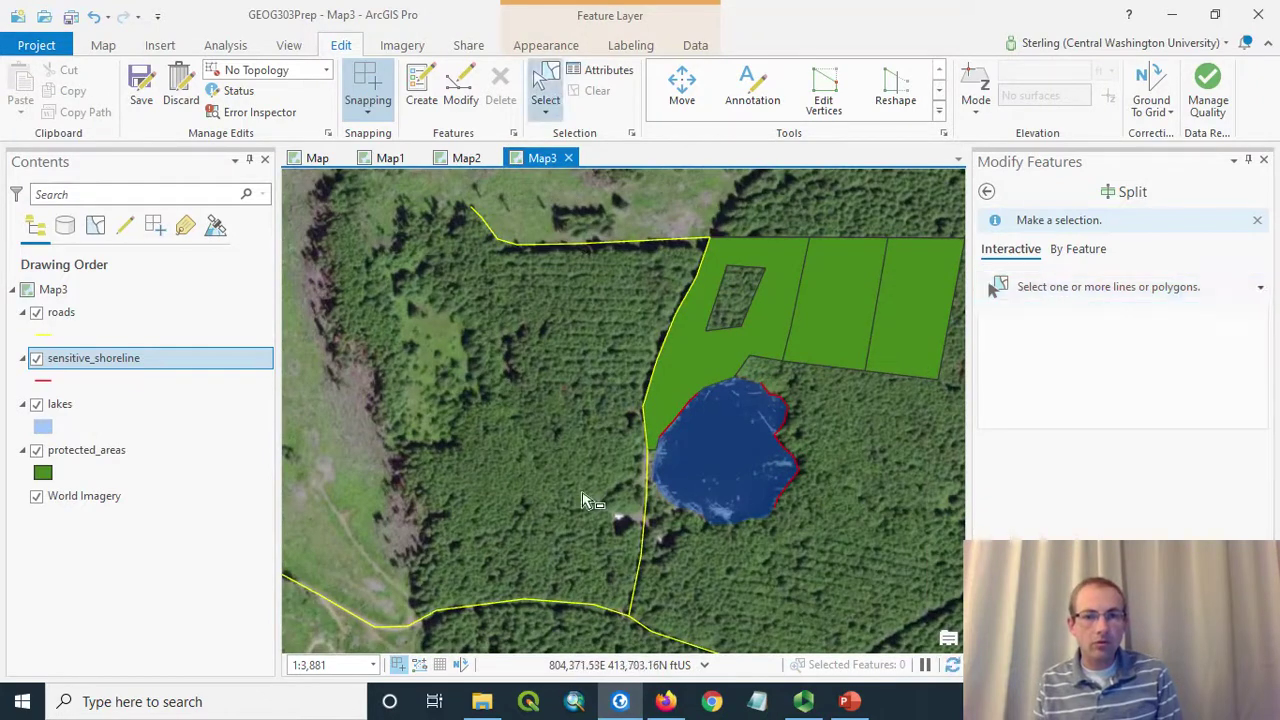
{"action": "left_click", "coordinate": [540, 604]}
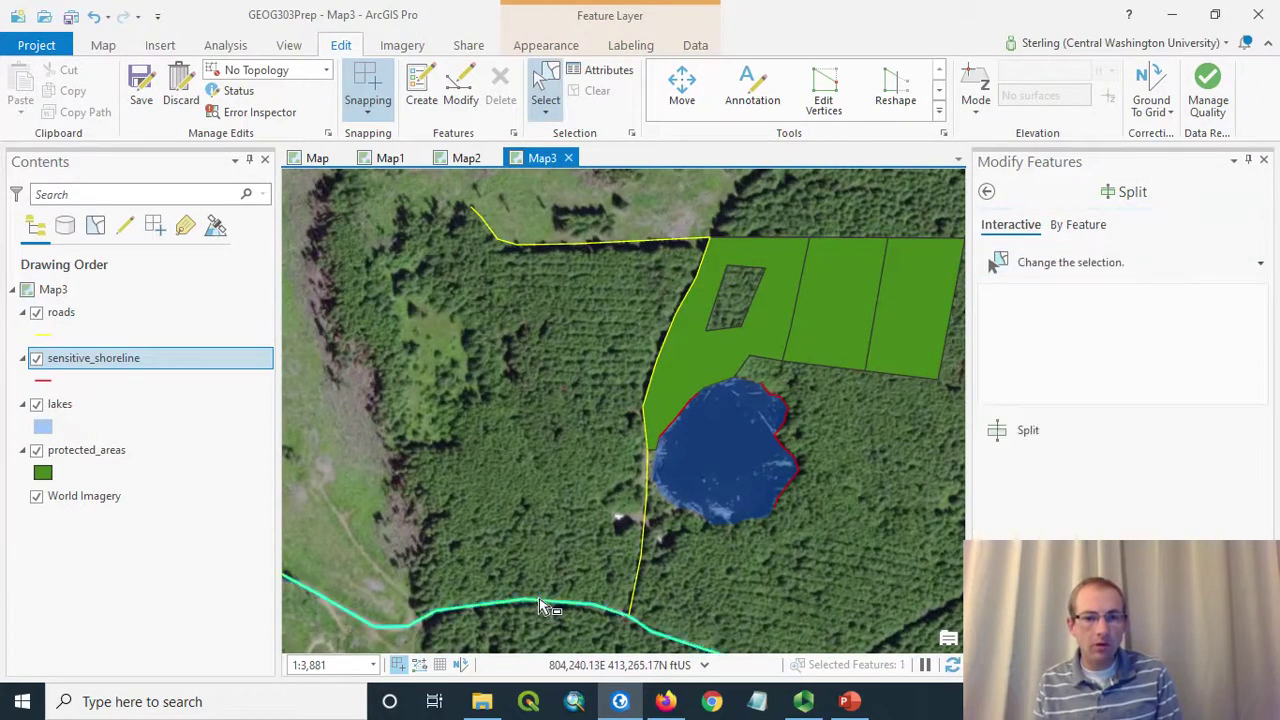
{"action": "scroll", "coordinate": [540, 600], "scroll_direction": "down", "scroll_amount": 2}
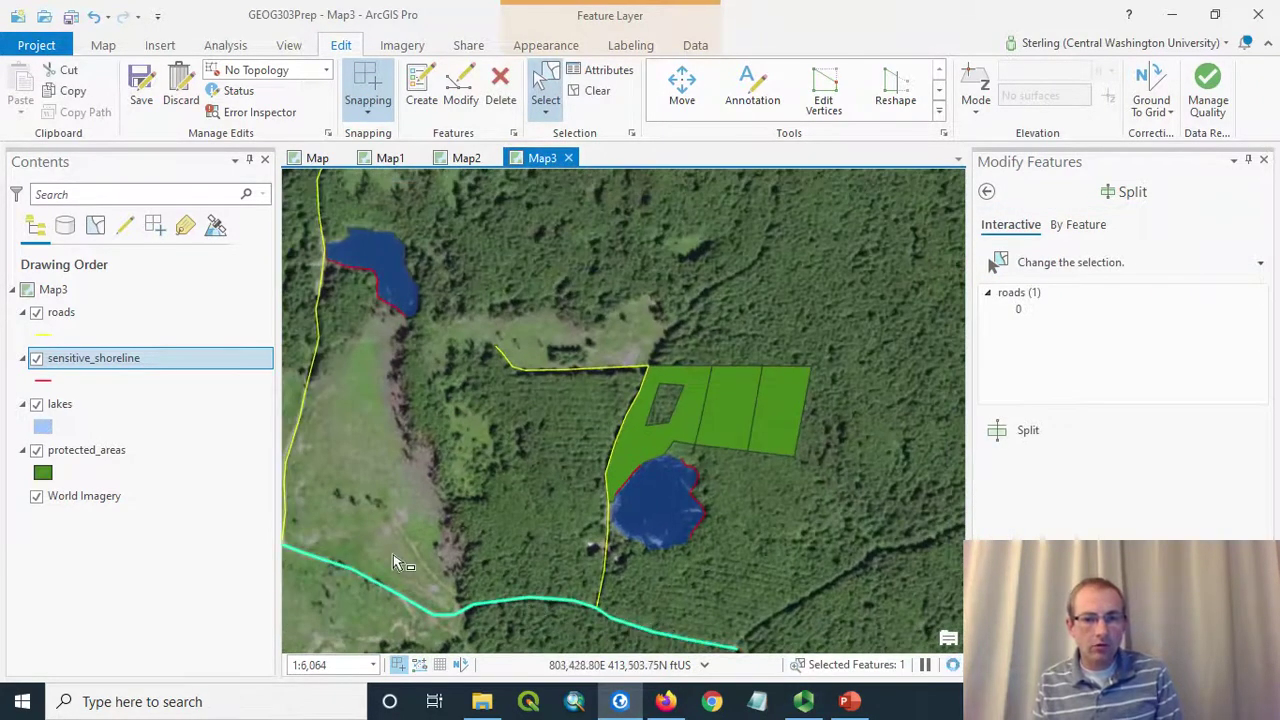
{"action": "left_click_drag", "start_coordinate": [419, 537], "coordinate": [552, 551]}
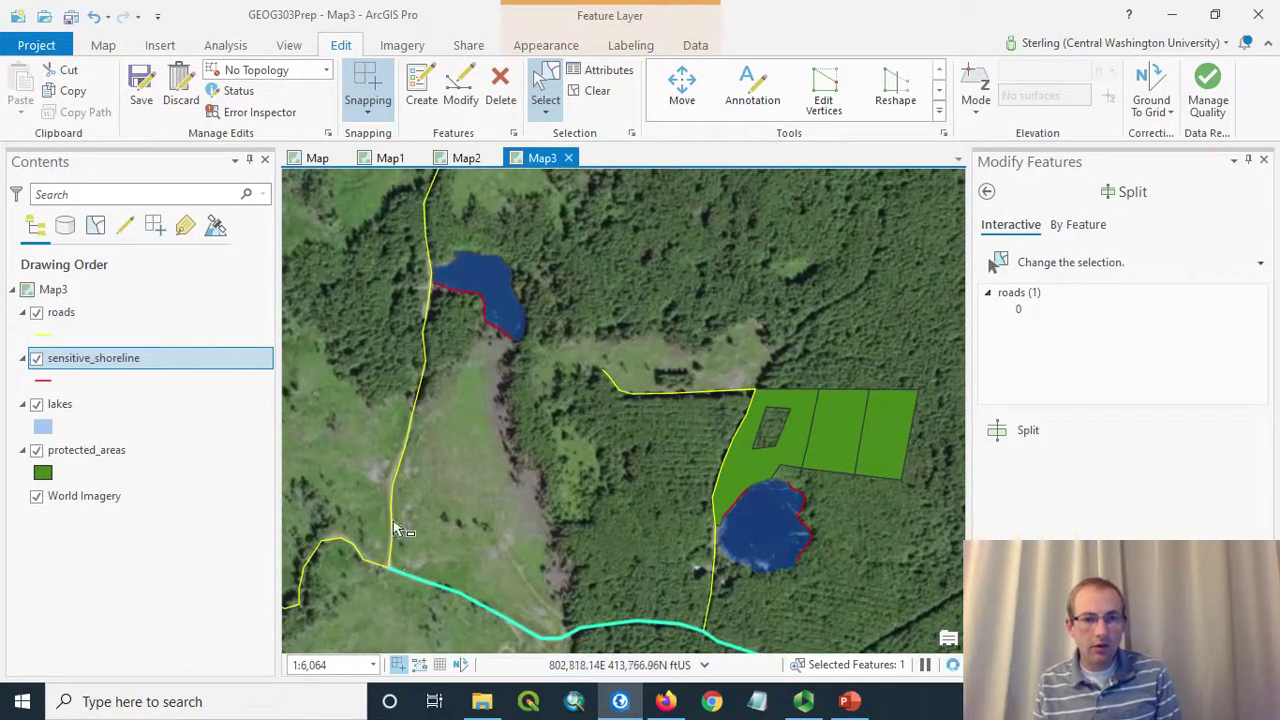
{"action": "scroll", "coordinate": [730, 588], "scroll_direction": "up", "scroll_amount": 2}
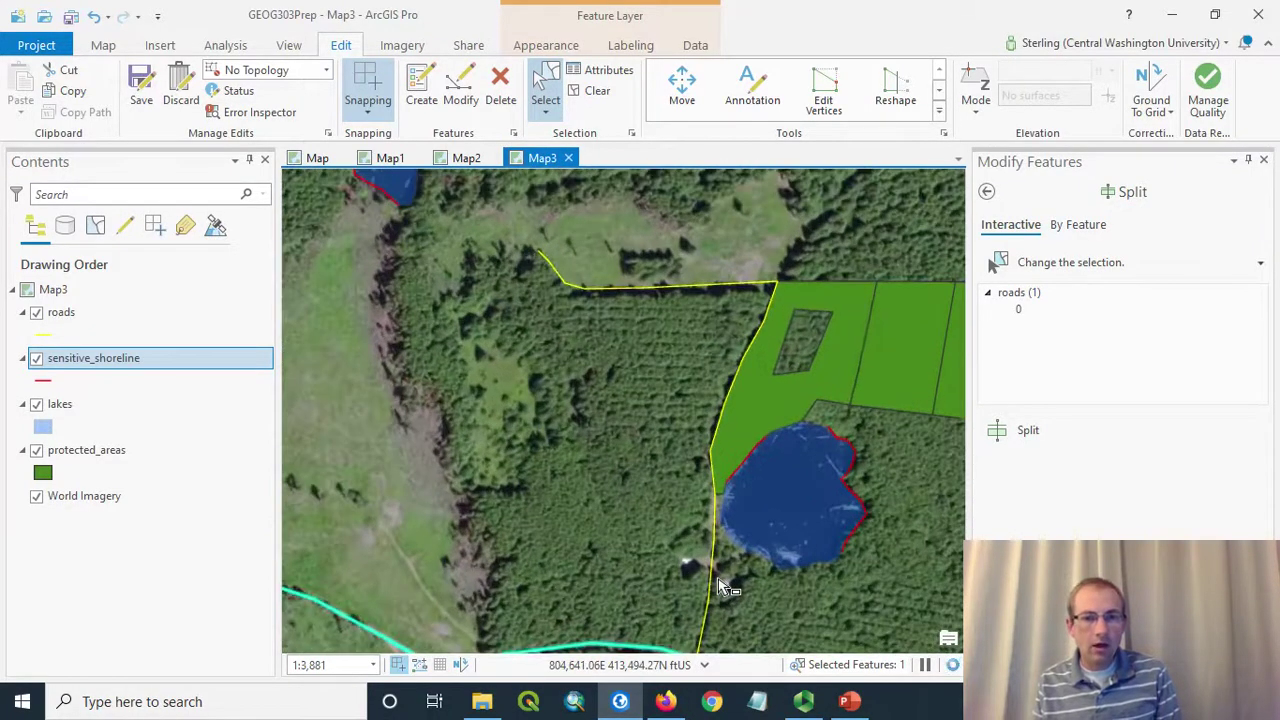
{"action": "left_click_drag", "start_coordinate": [740, 590], "coordinate": [786, 523]}
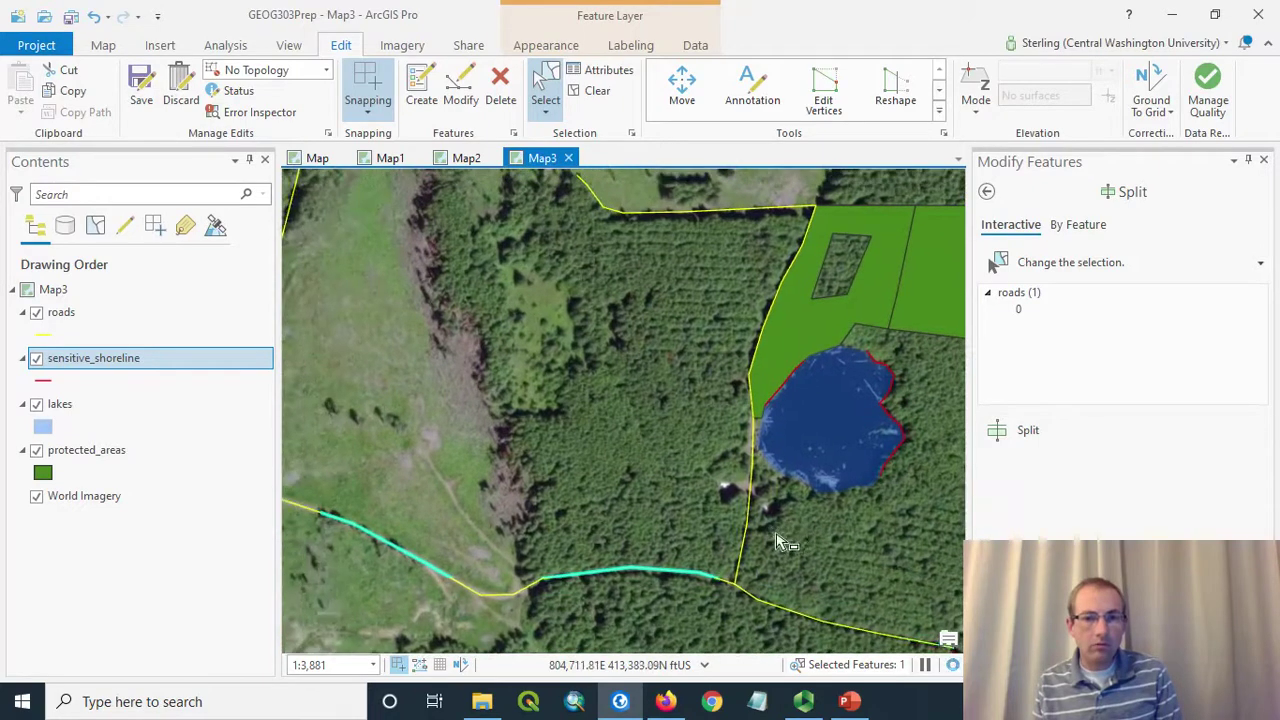
{"action": "left_click", "coordinate": [750, 527]}
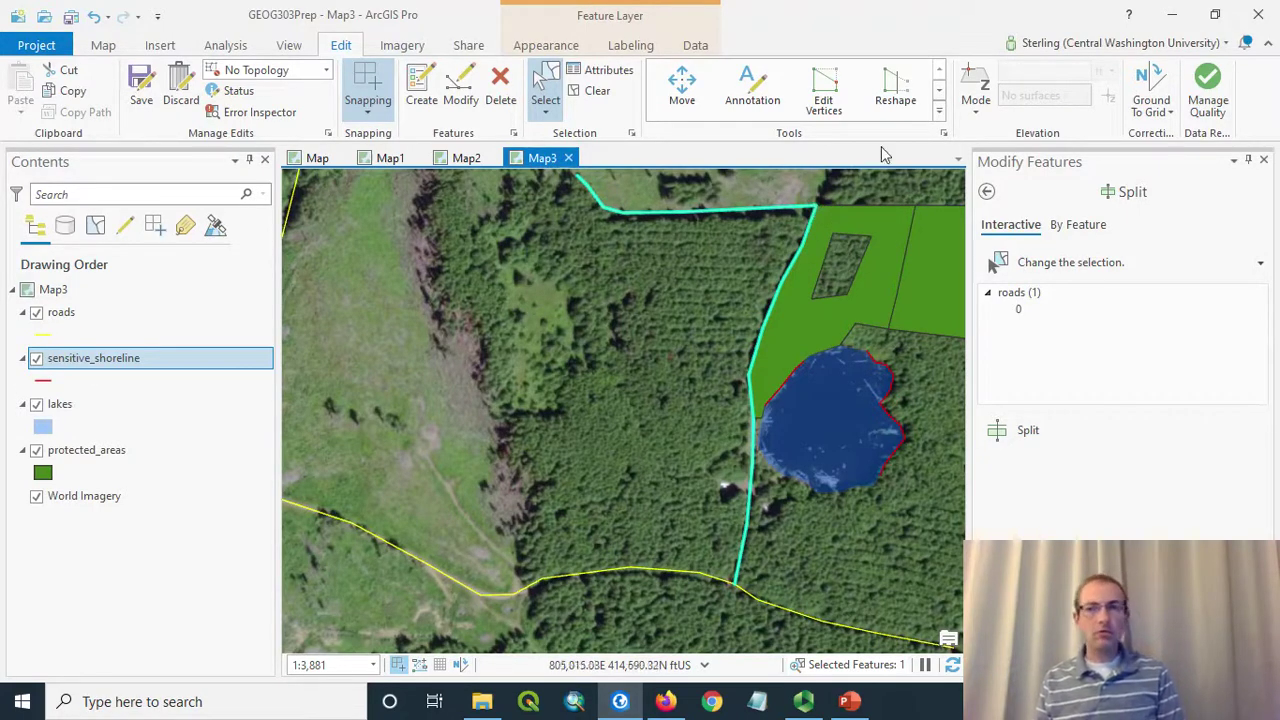
Split the selected road at the vertex by the protected area's northwest corner.
{"action": "left_click", "coordinate": [939, 111]}
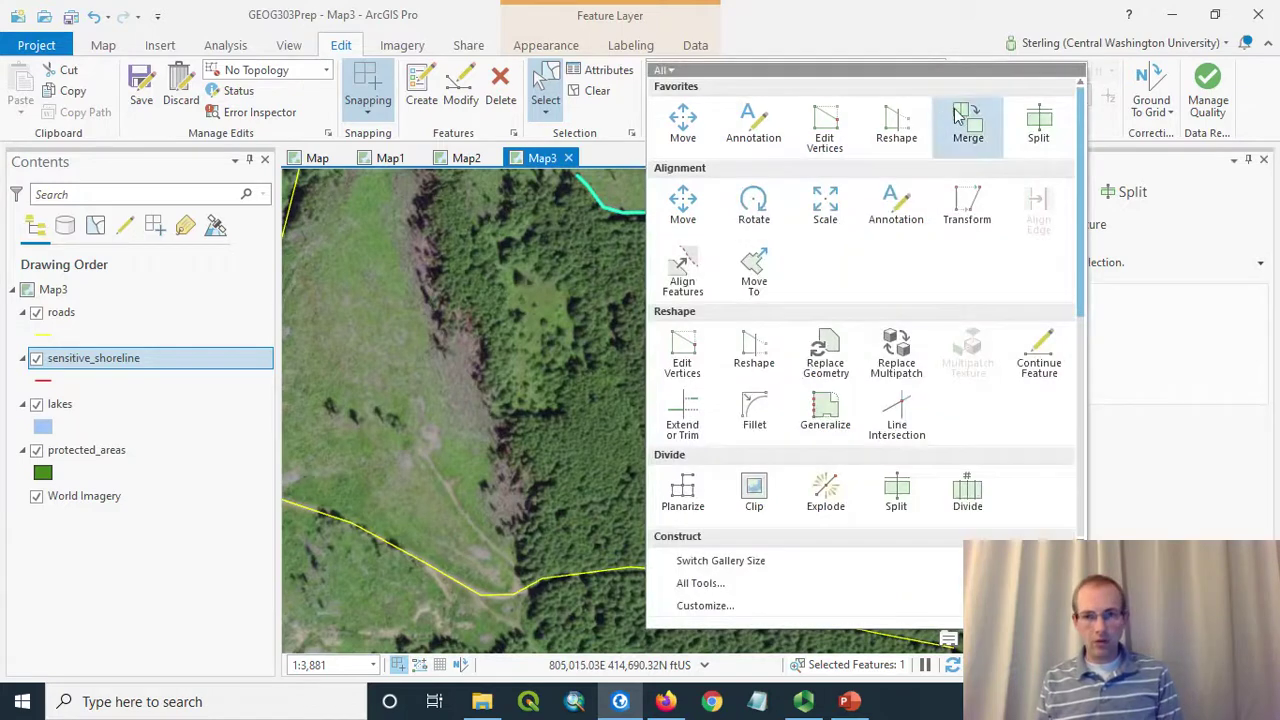
{"action": "left_click", "coordinate": [1038, 123]}
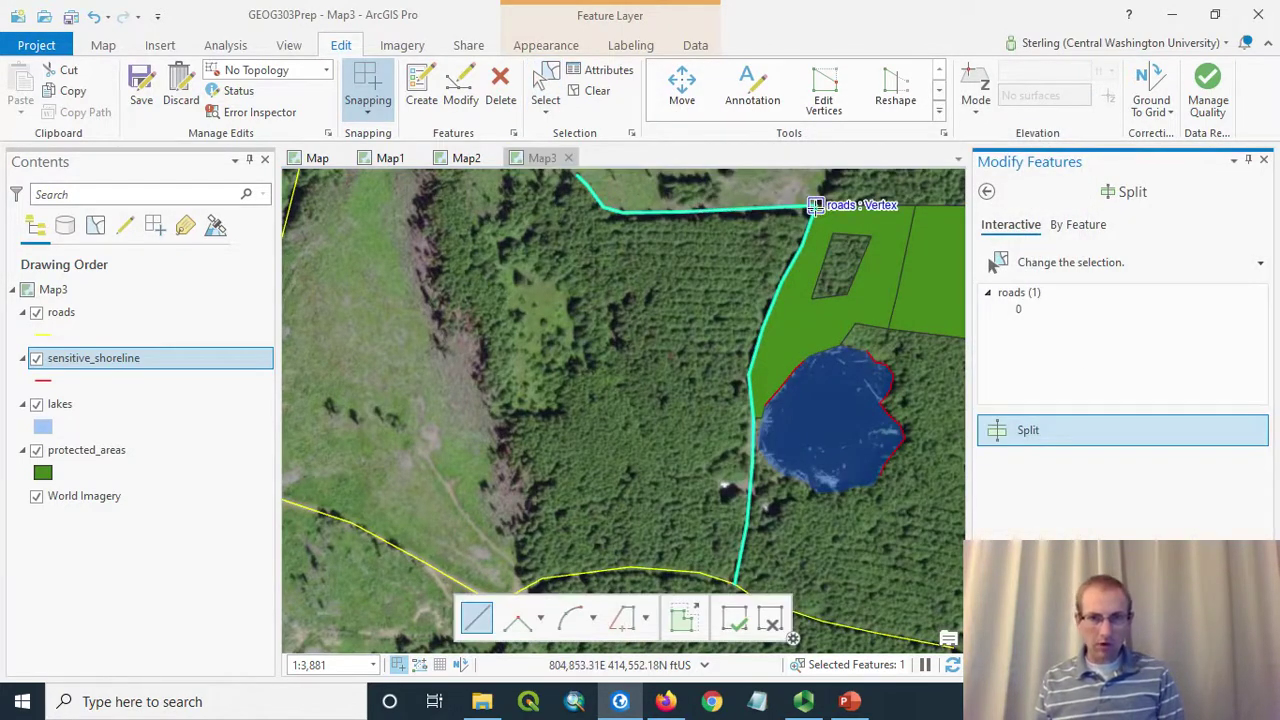
{"action": "left_click", "coordinate": [815, 205]}
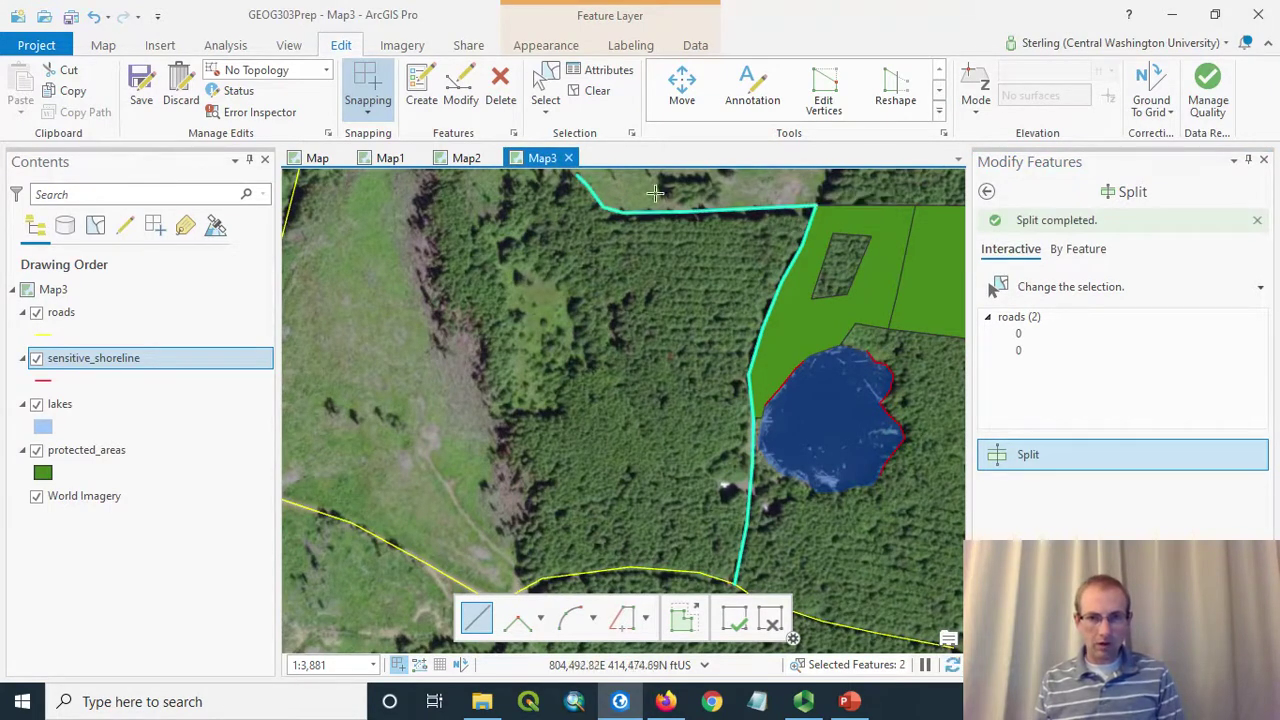
Clear the selection and select the top and north–south road pieces to confirm the split.
{"action": "left_click", "coordinate": [590, 90]}
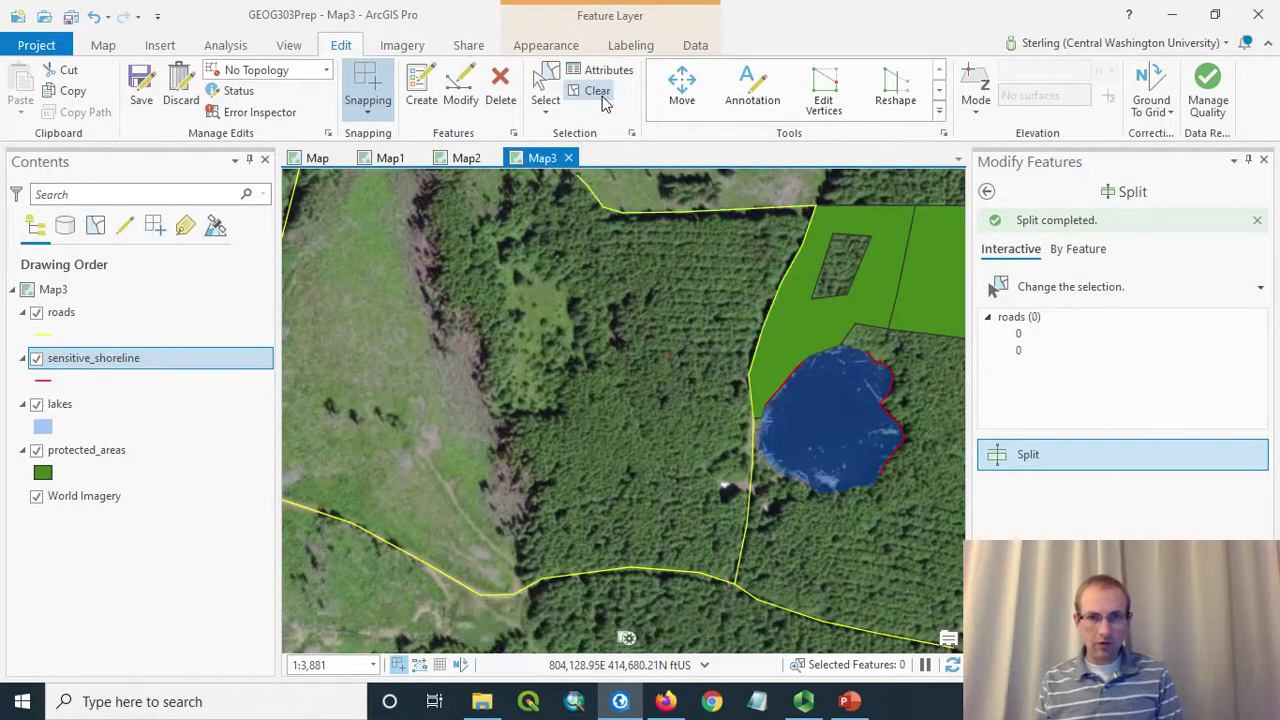
{"action": "left_click", "coordinate": [545, 88]}
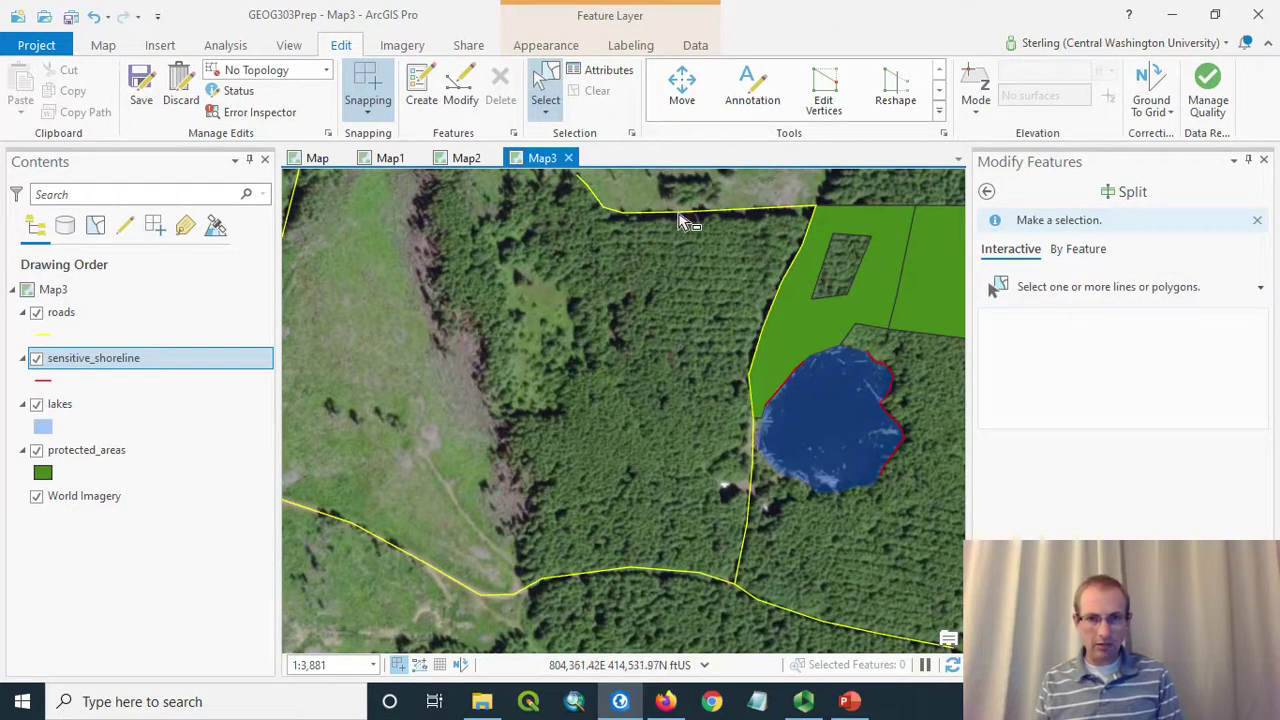
{"action": "left_click", "coordinate": [678, 213]}
{"action": "left_click", "coordinate": [752, 547]}
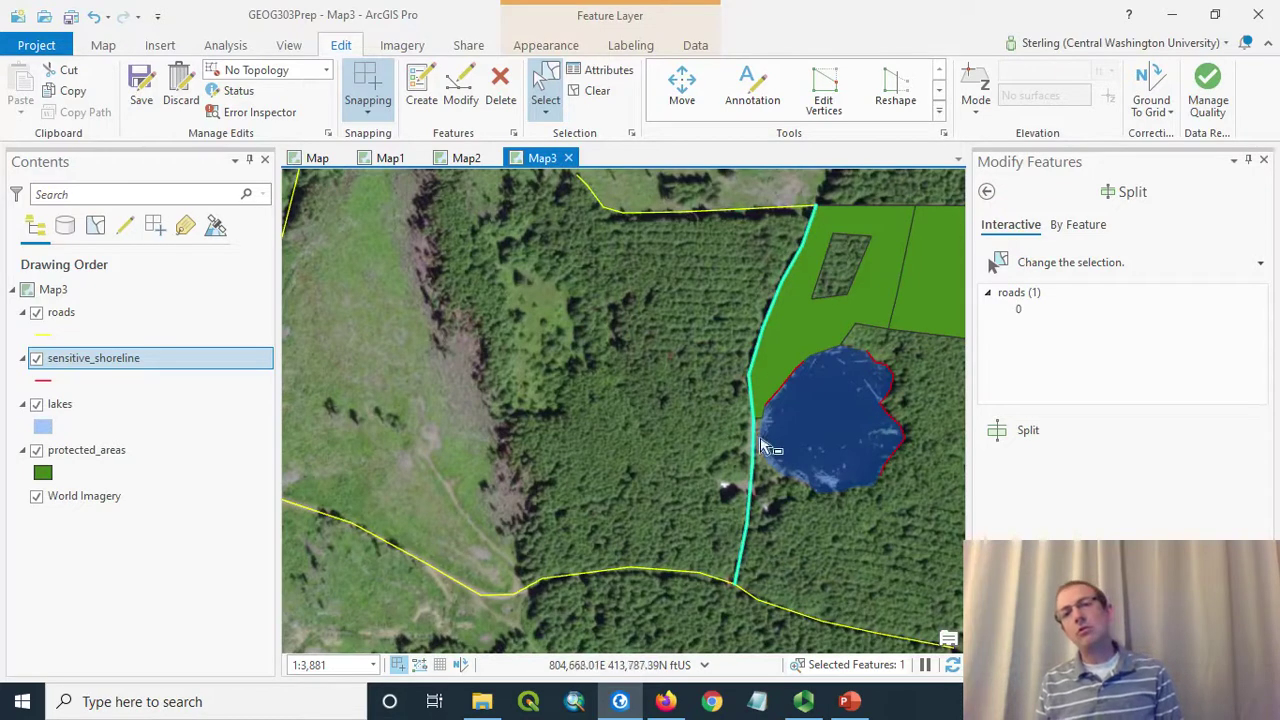